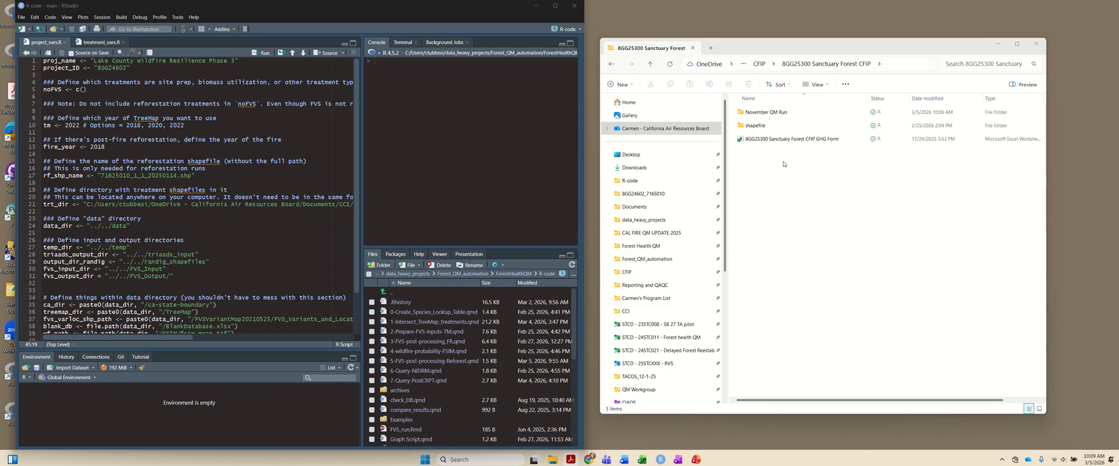
- Open the 8GG25300 Sanctuary Forest CFIP GHG Form workbook, dismiss the other reforestation workbook, and reposition the form's window
click(787, 139)
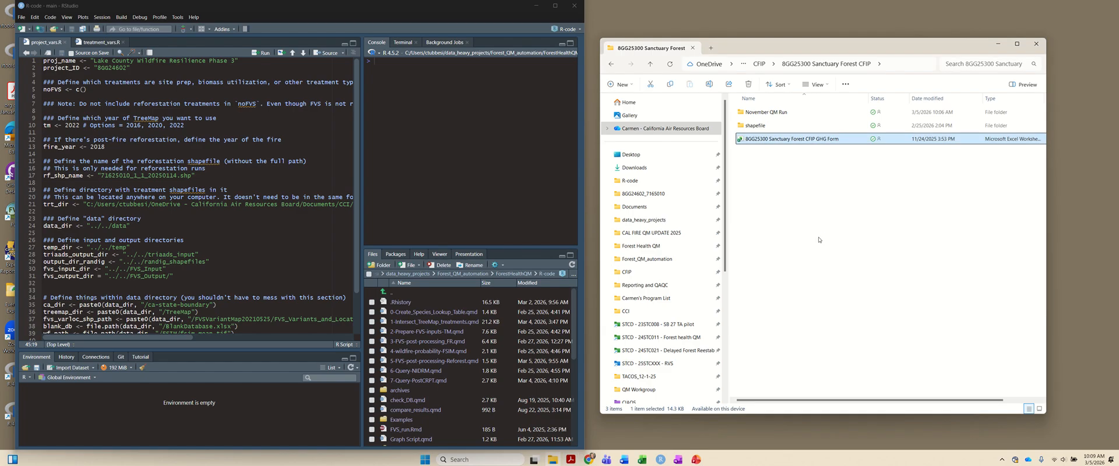
key(Return)
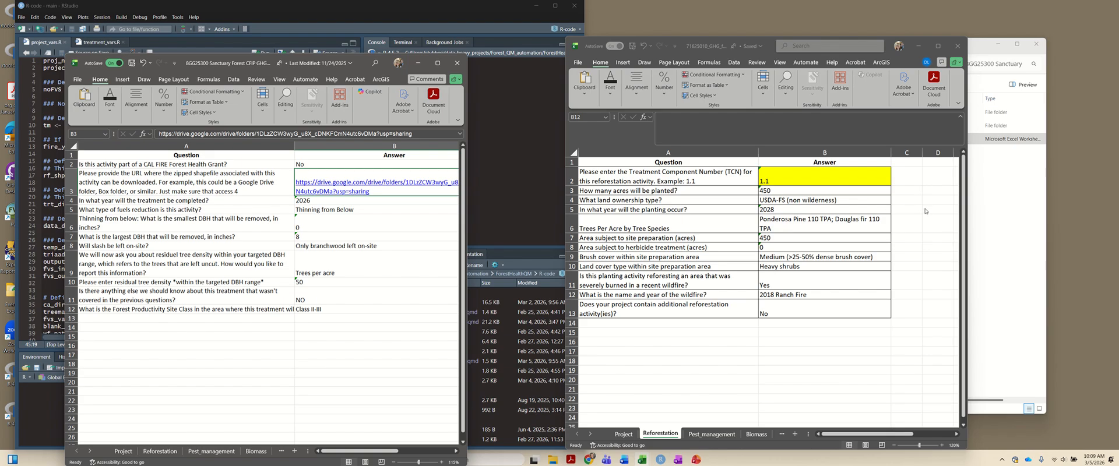
click(957, 46)
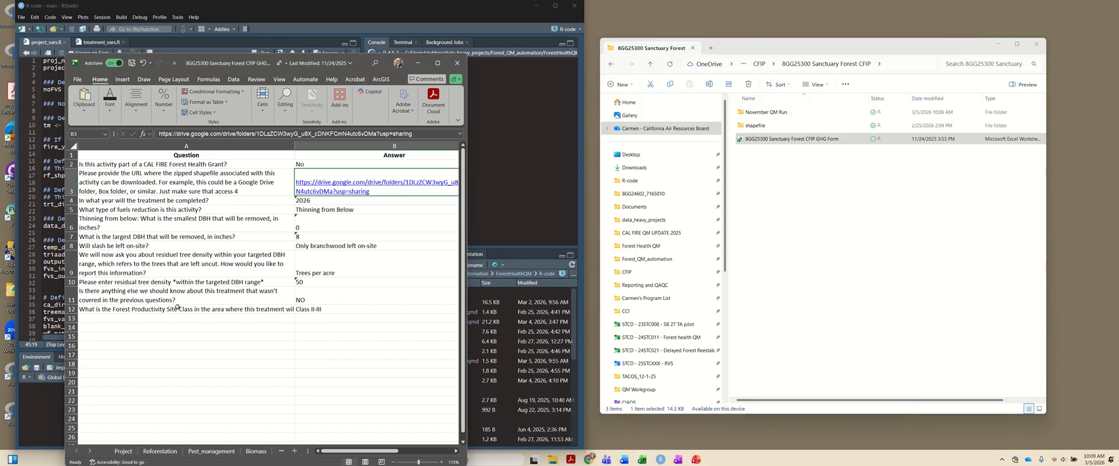
click(208, 383)
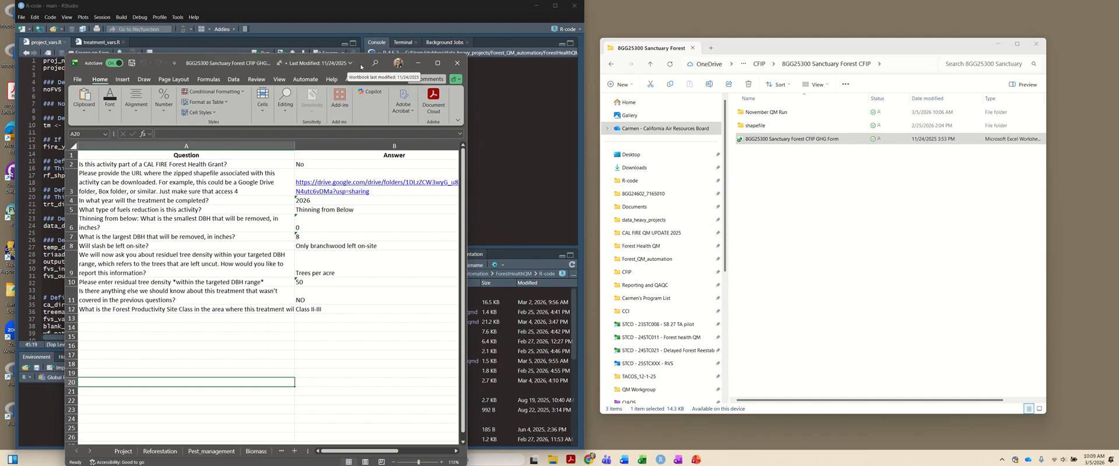
drag(334, 64, 331, 38)
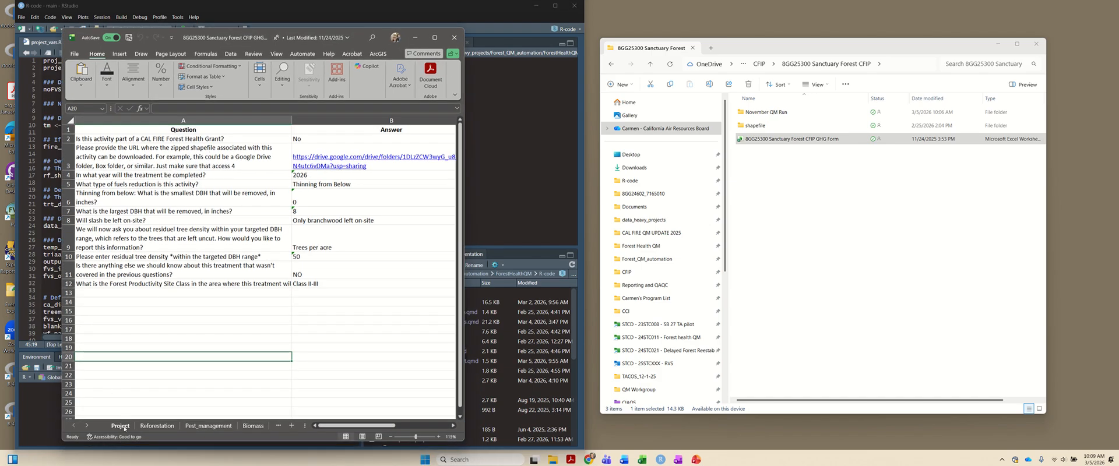
- Review the form's Reforestation and Fuels_Reduction sheets, widening the workbook window to show more sheets
click(156, 426)
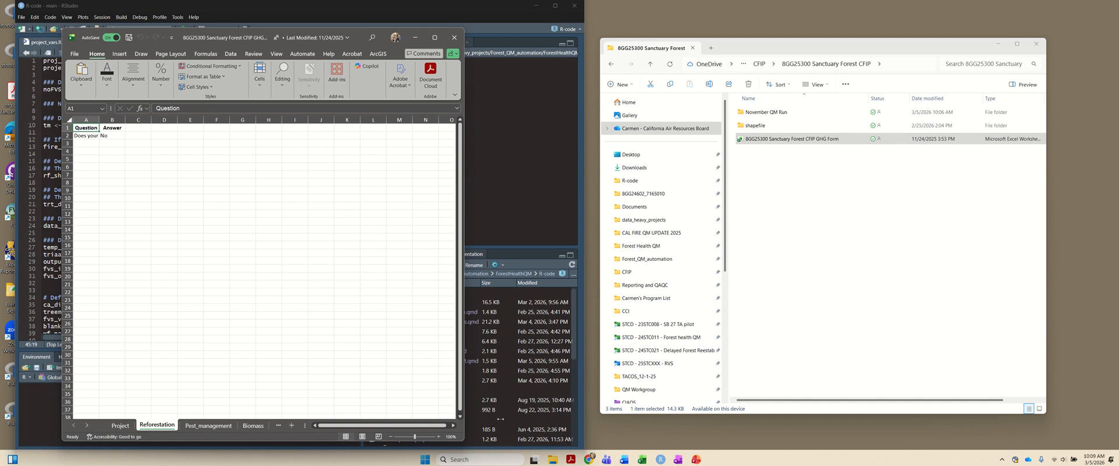
drag(500, 419, 549, 419)
click(272, 426)
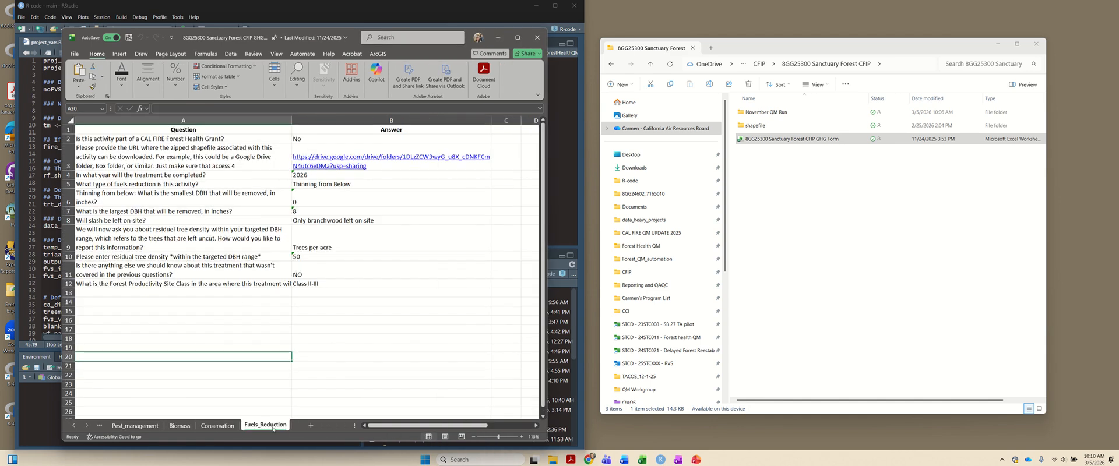
- Open the revised FRM_Calculator_Tool25-26 Final workbook from CAL FIRE QM UPDATE 2025 > final docs and place it beside the form
click(855, 218)
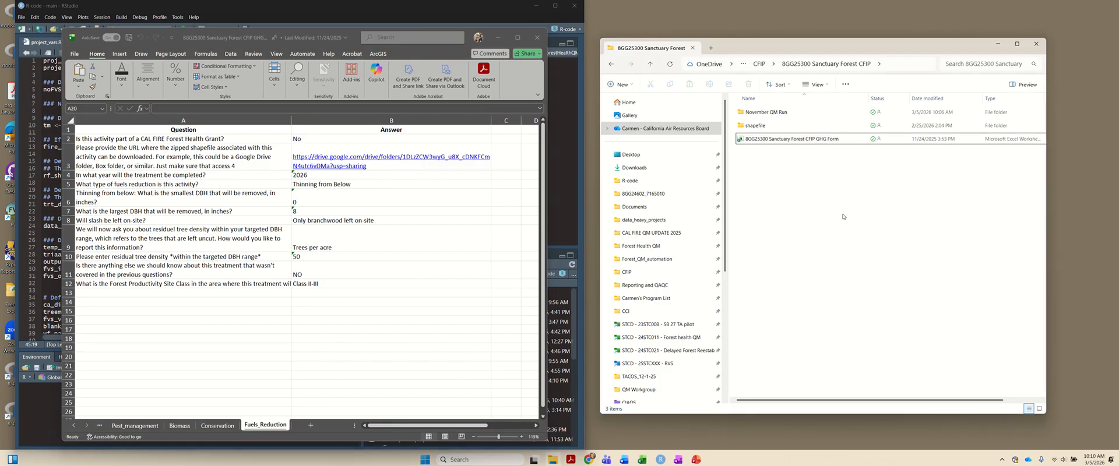
click(639, 232)
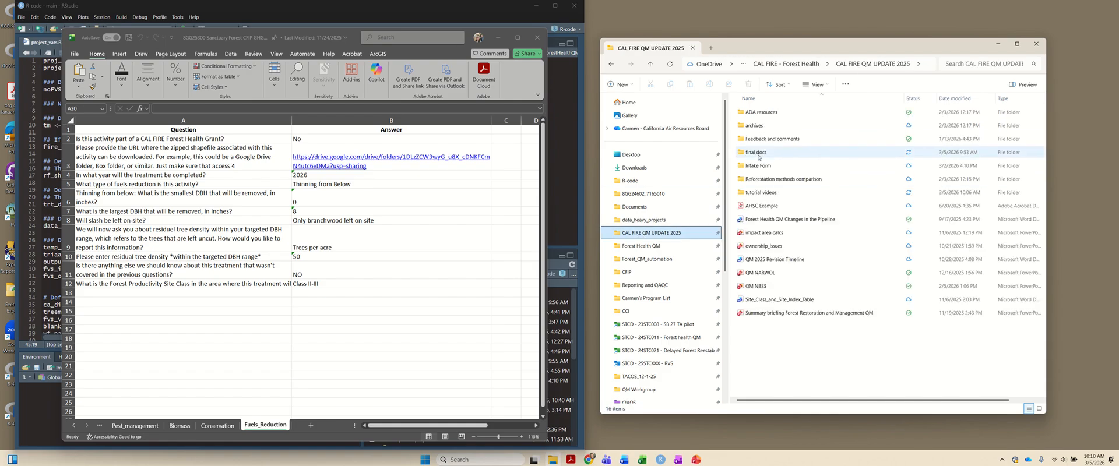
double_click(757, 152)
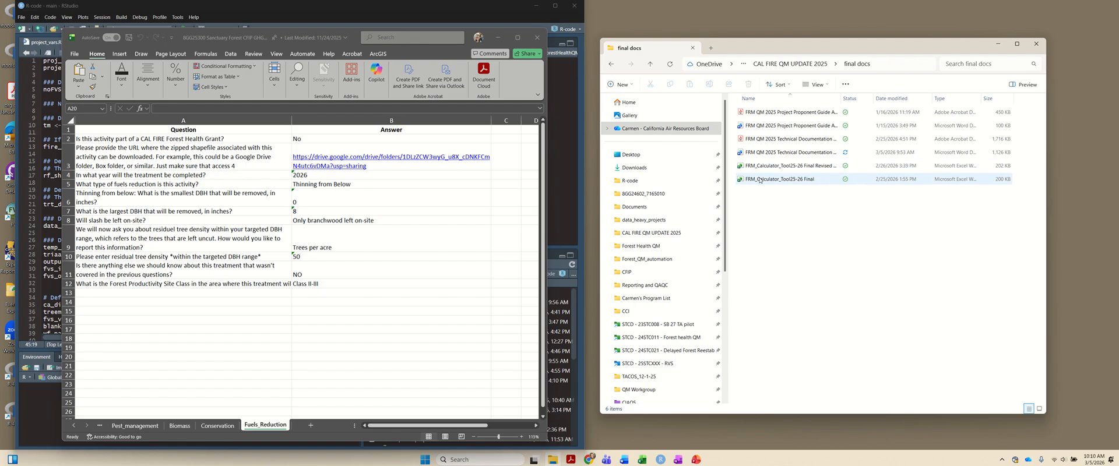
click(759, 167)
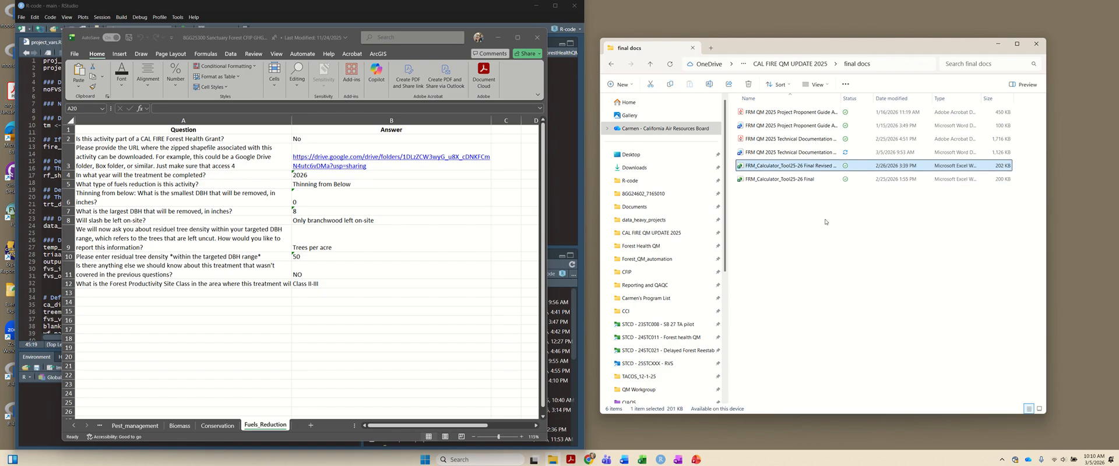
key(Return)
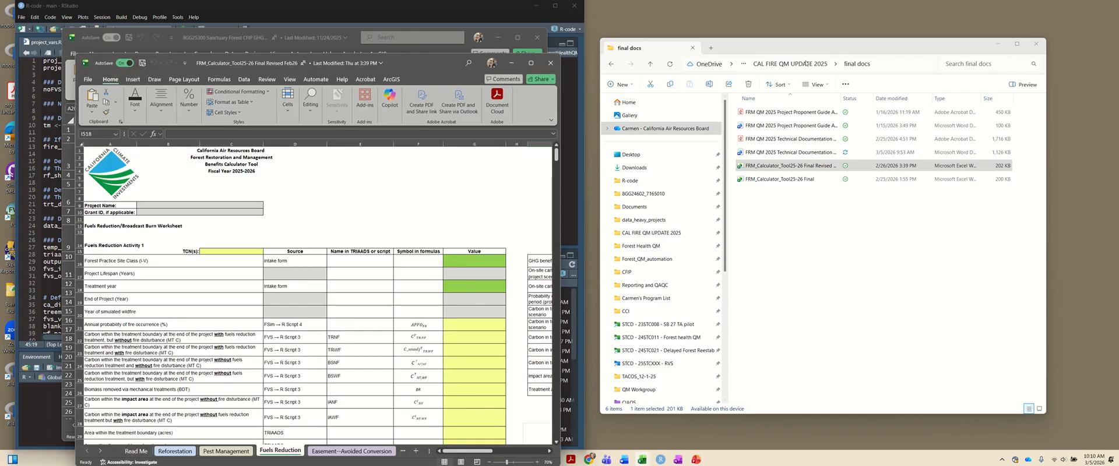
drag(503, 59, 1002, 26)
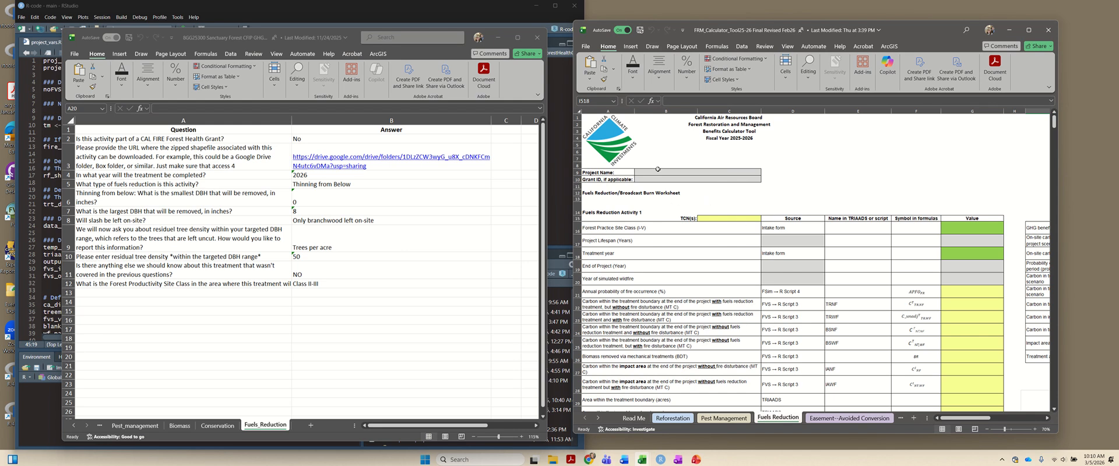
- Copy "Sanctuary Forest CFIP" from the form's Project sheet into Project Name on the calculator's Read Me sheet
click(634, 417)
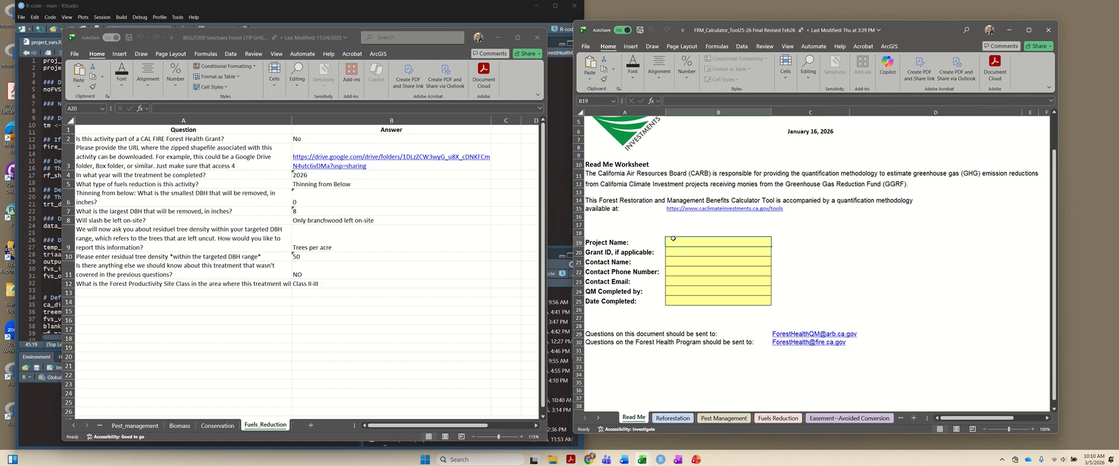
click(100, 426)
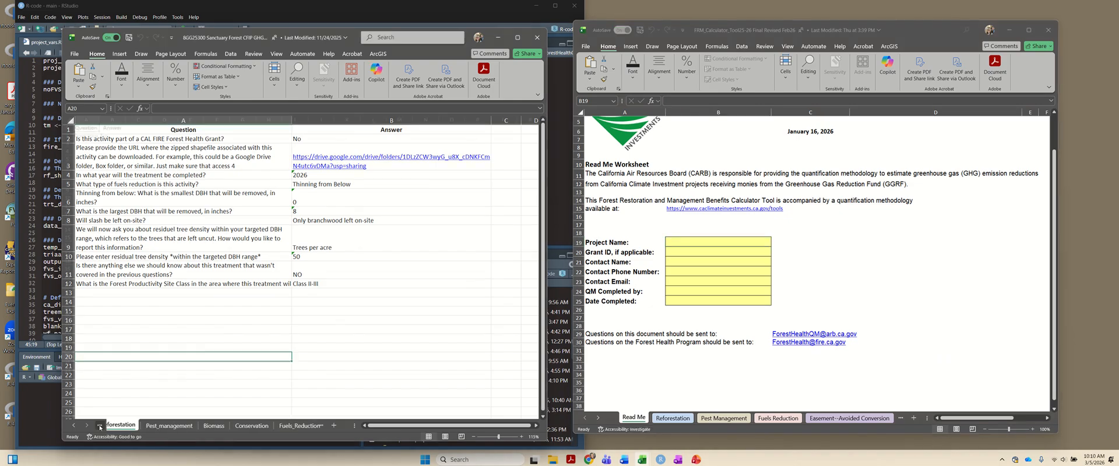
click(100, 427)
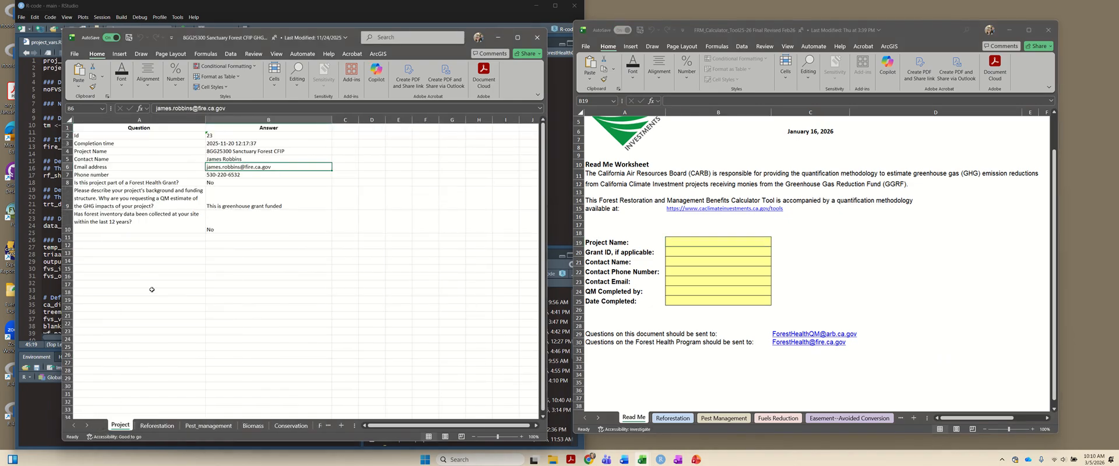
click(220, 159)
click(227, 151)
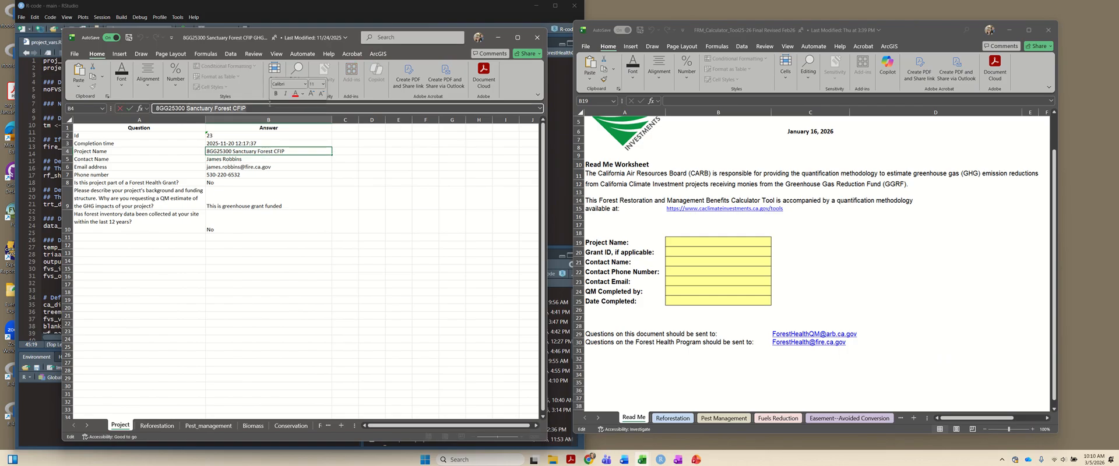
click(677, 238)
text(Sanctuary Forest CFIP)
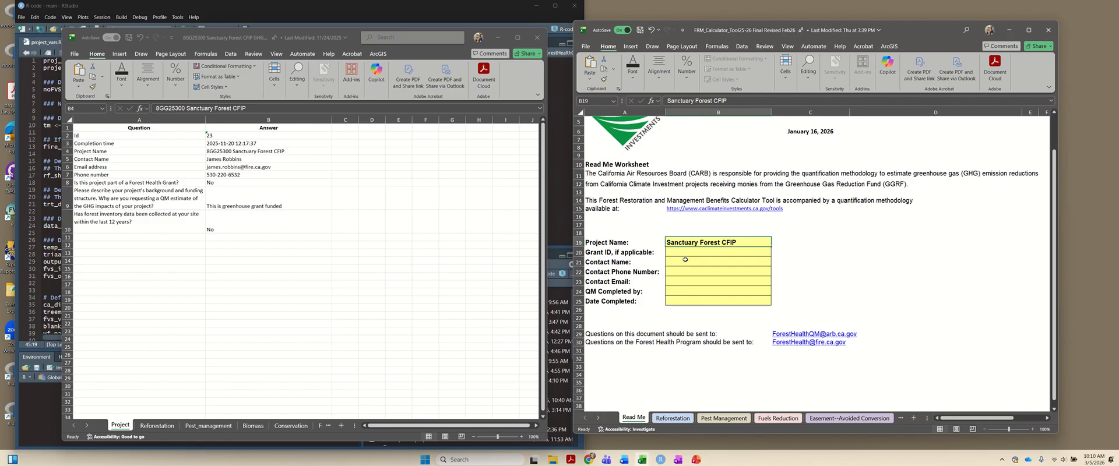
- Copy the 8GG25300 part of the form's project name into the calculator's Grant ID cell
click(219, 149)
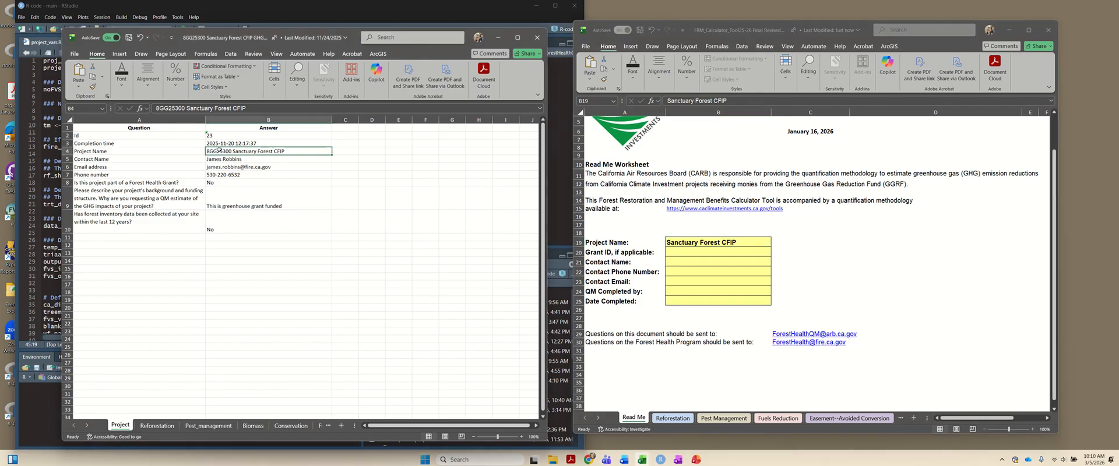
drag(187, 109, 155, 108)
key(ctrl+c)
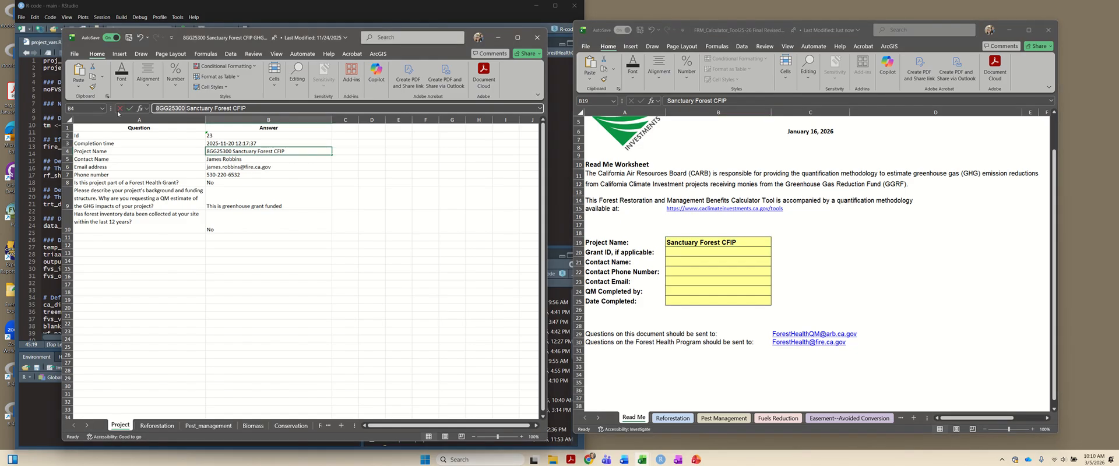
key(Escape)
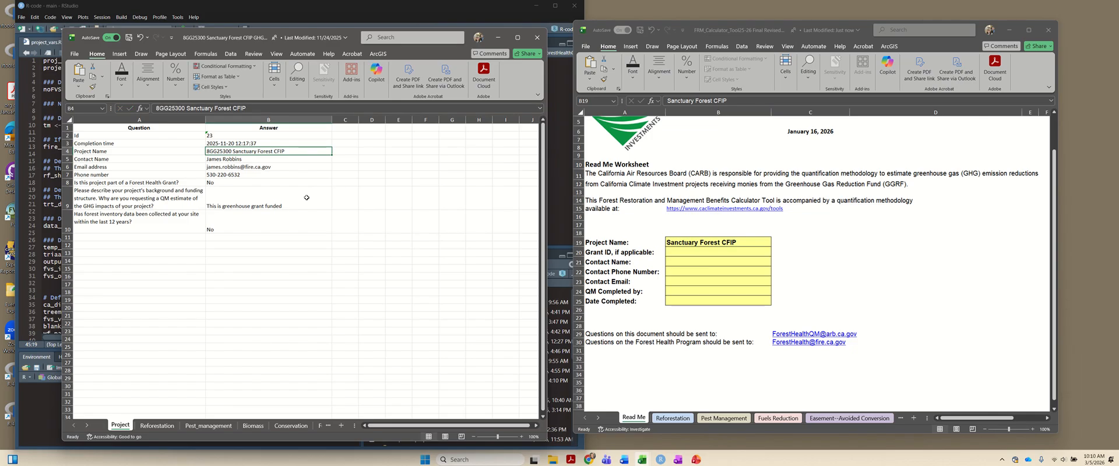
click(691, 252)
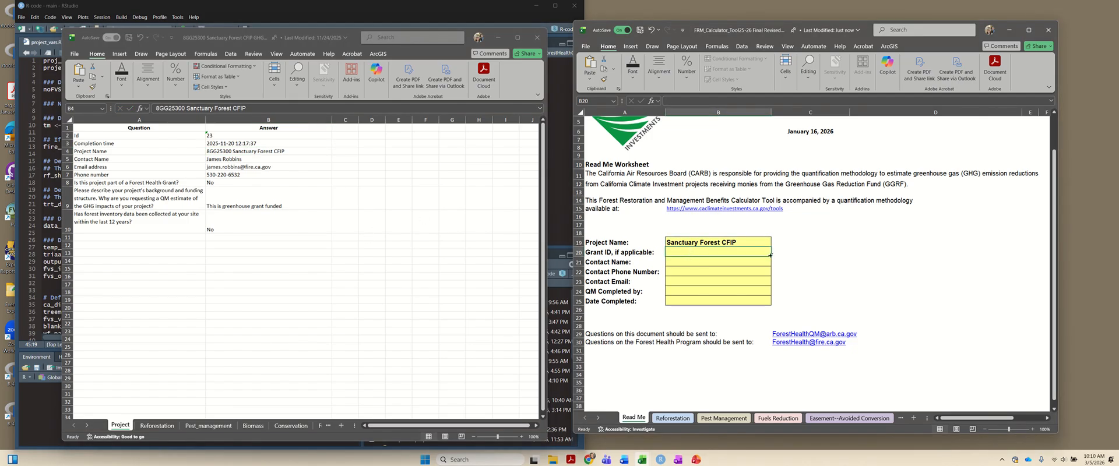
key(ctrl+v)
- Enter the preparer's full name in QM Completed by and set Date Completed to 3/5/2026
click(684, 288)
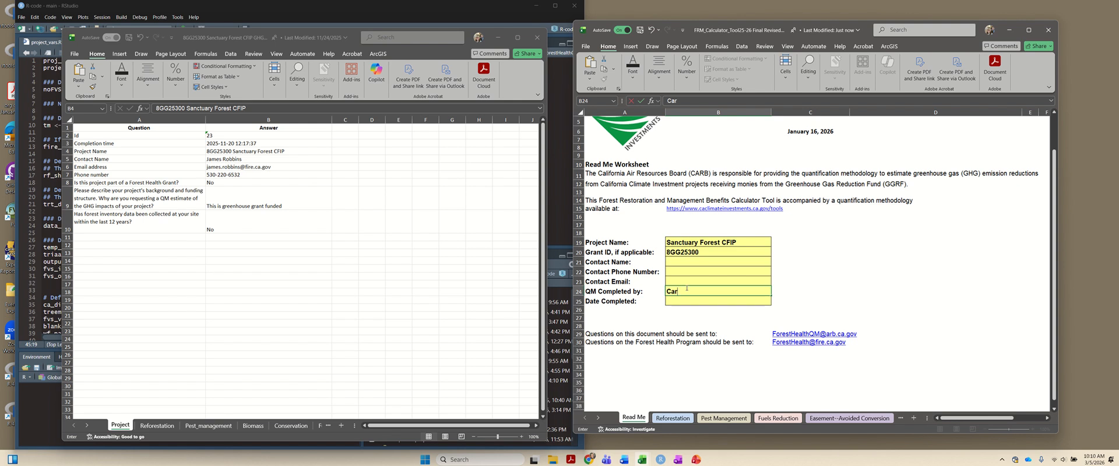
key(Return)
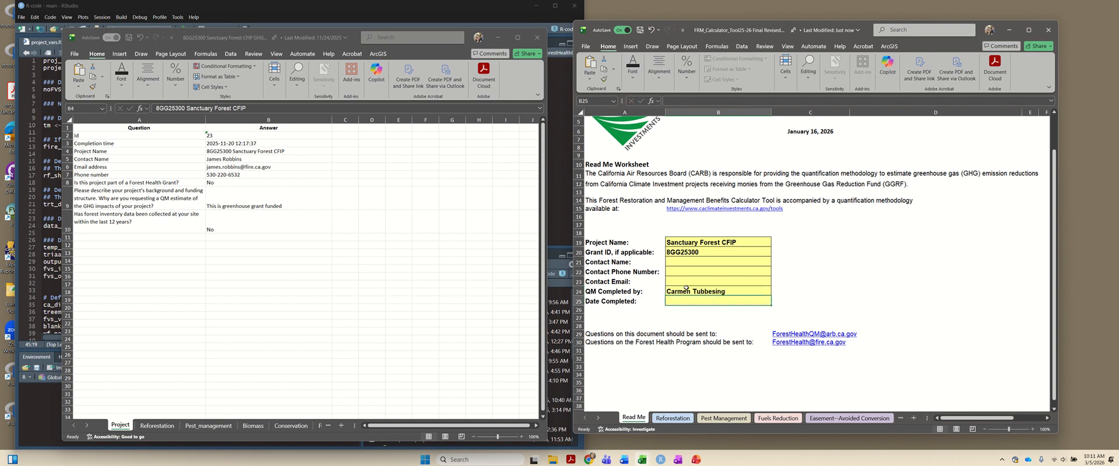
text(3/5/2)
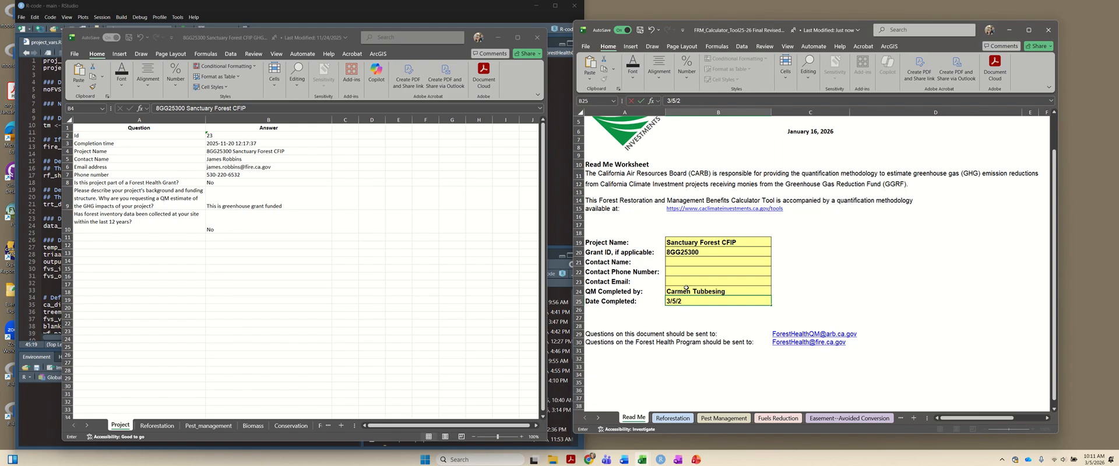
text(026)
key(Return)
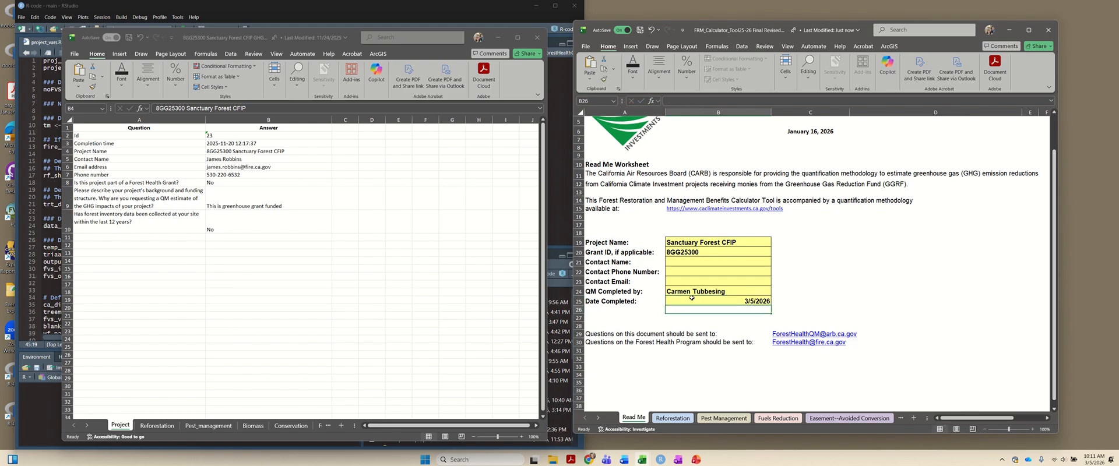
- Show the calculator's Fuels Reduction sheet alongside the form's Fuels_Reduction answers and select the TCN(s) cell of Activity 1
click(790, 418)
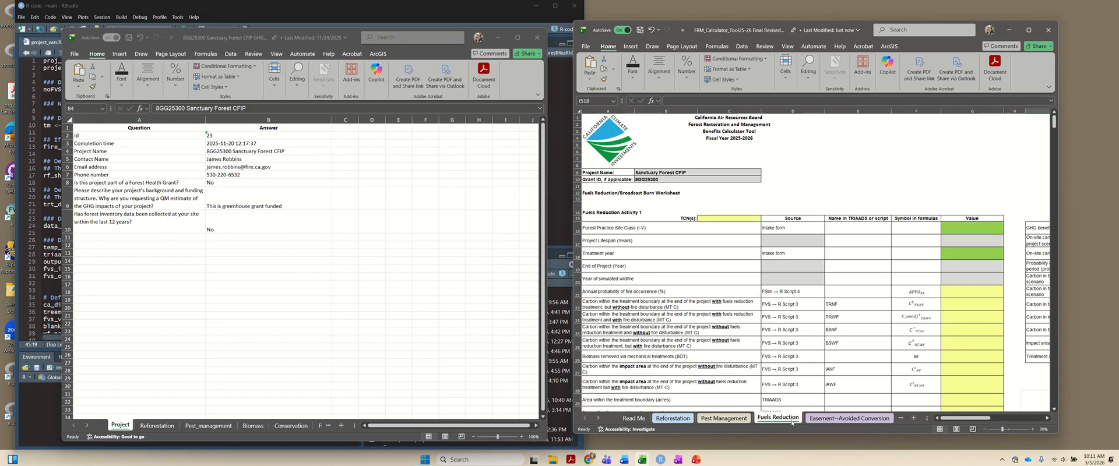
click(711, 218)
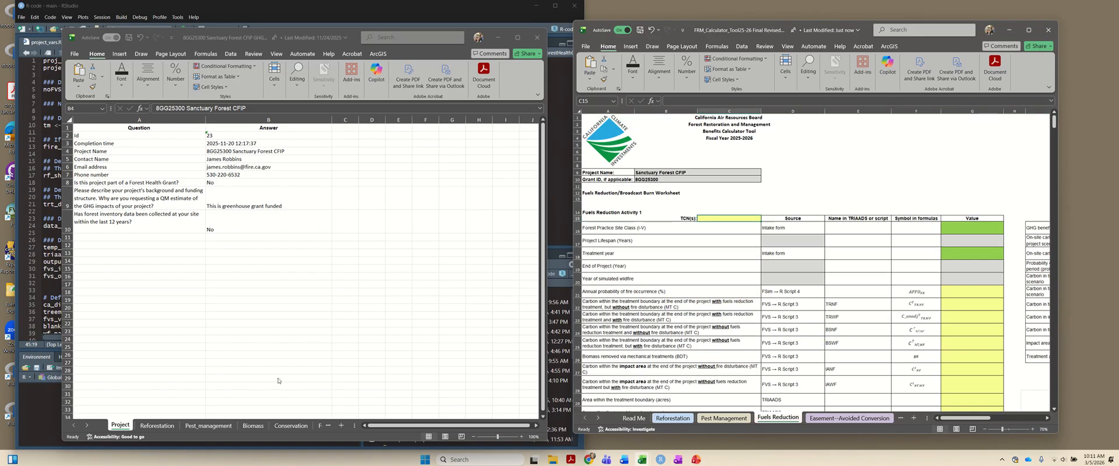
click(319, 426)
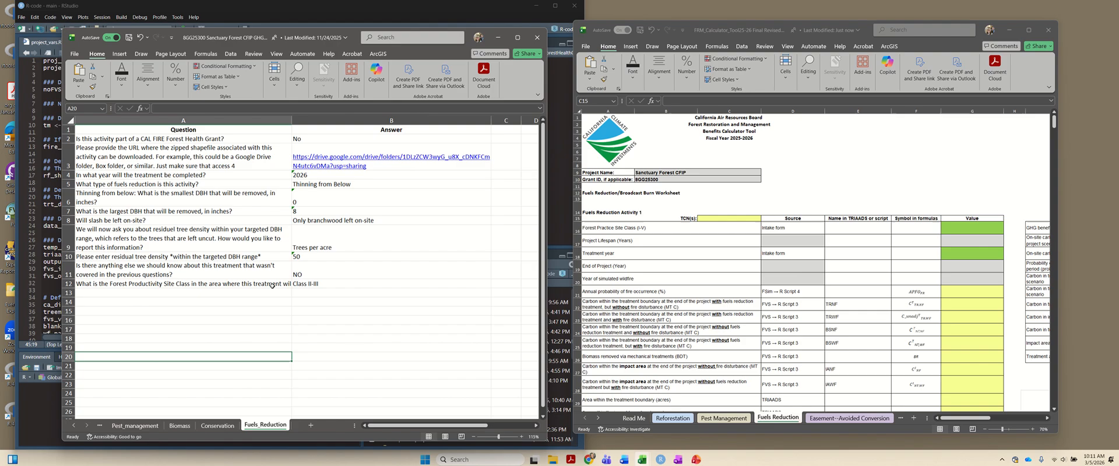
click(717, 220)
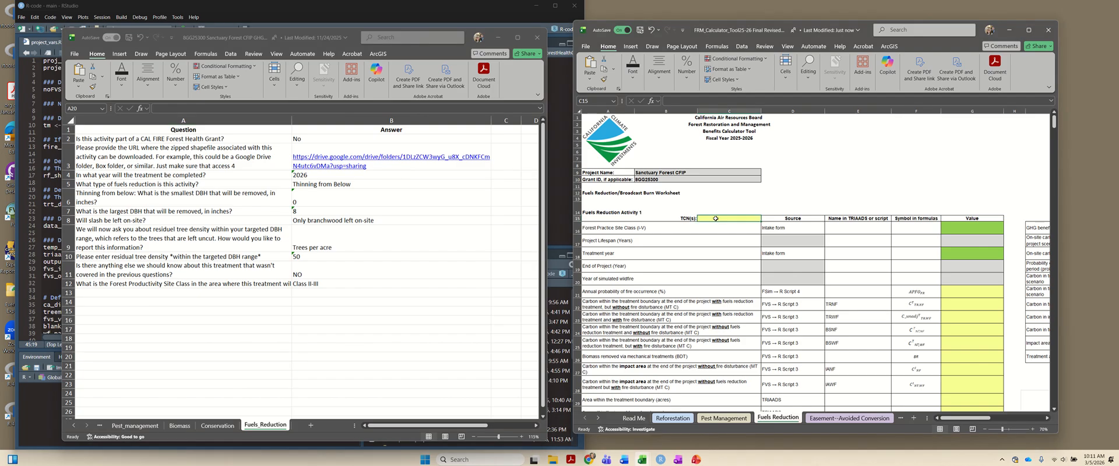
click(433, 202)
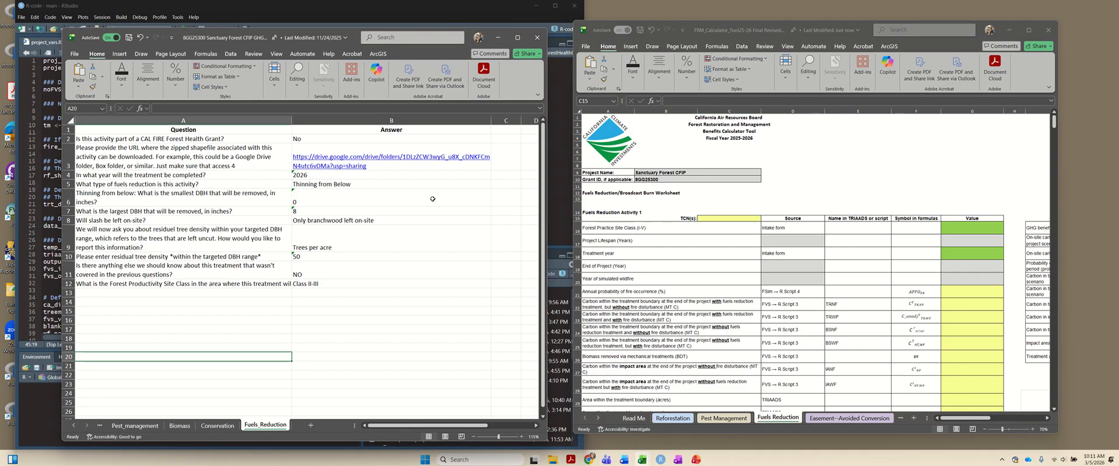
click(724, 219)
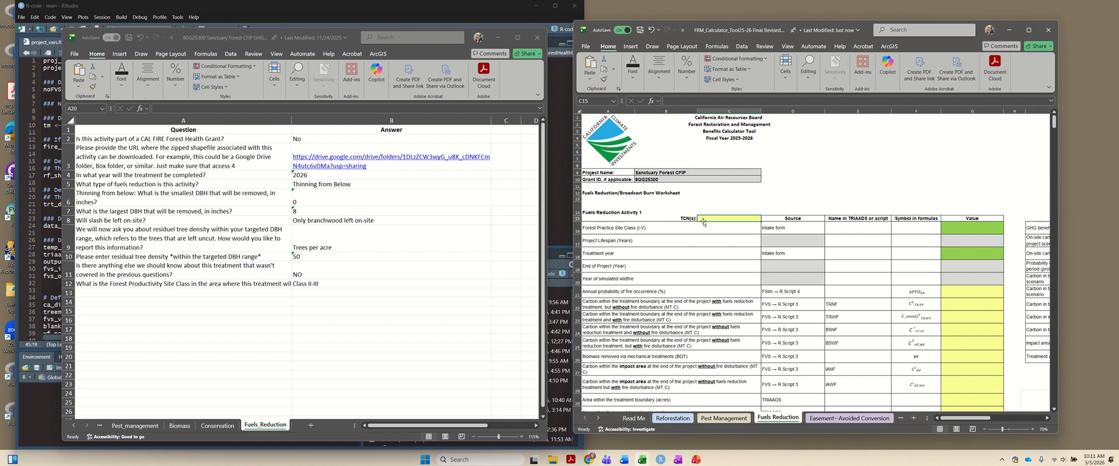
- Set the Forest Practice Site Class of Fuels Reduction Activity 1 to Class II or III
scroll(712, 216, down, 1)
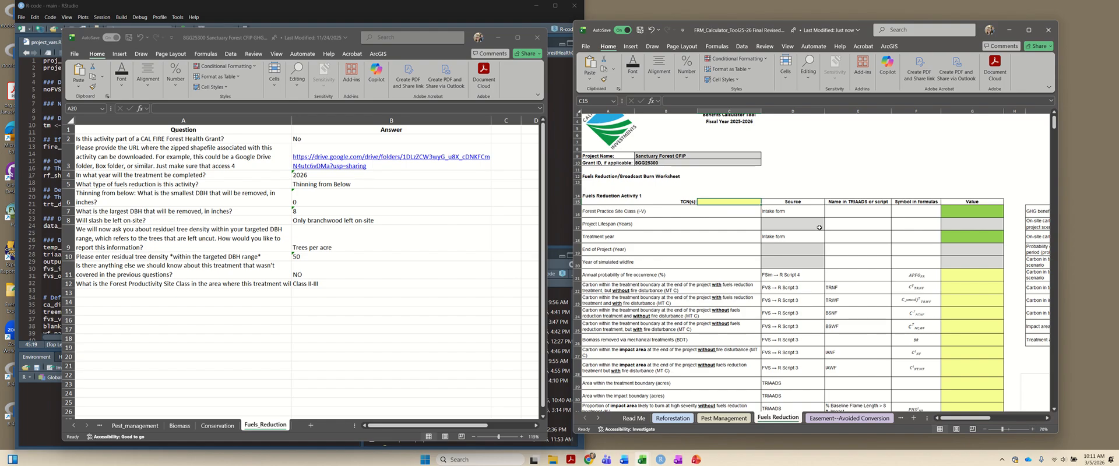
click(951, 214)
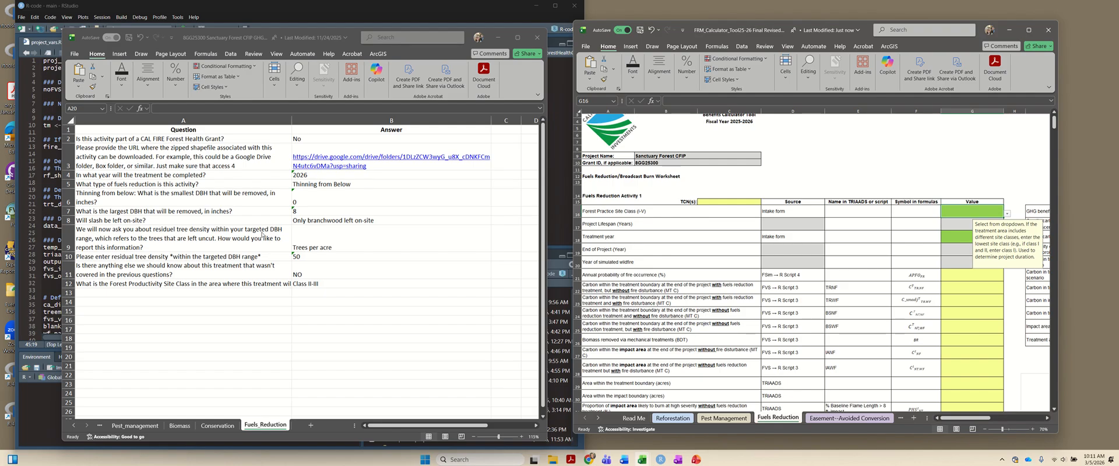
click(1006, 214)
click(991, 228)
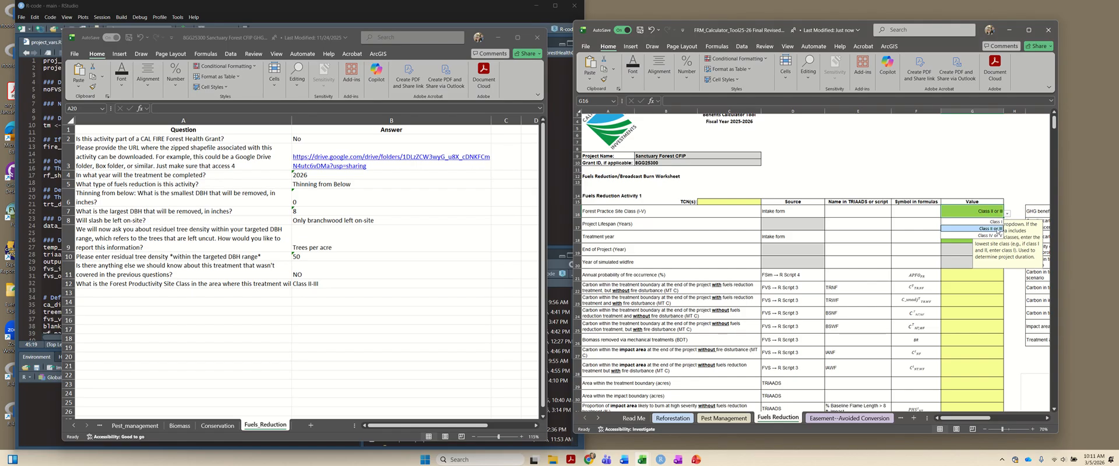
- Set the Treatment year of Fuels Reduction Activity 1 to 2026, as given in the intake form
click(945, 236)
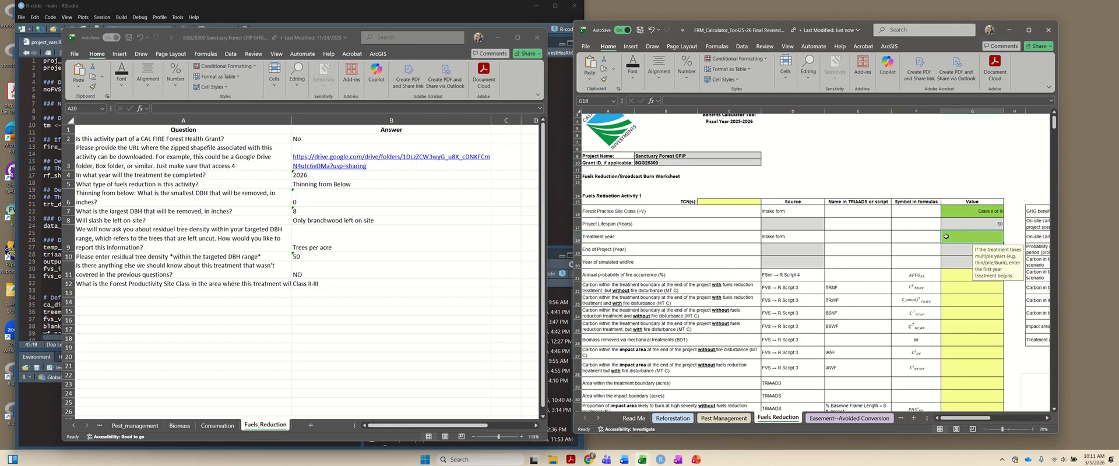
click(335, 175)
click(978, 236)
text(2026)
key(Return)
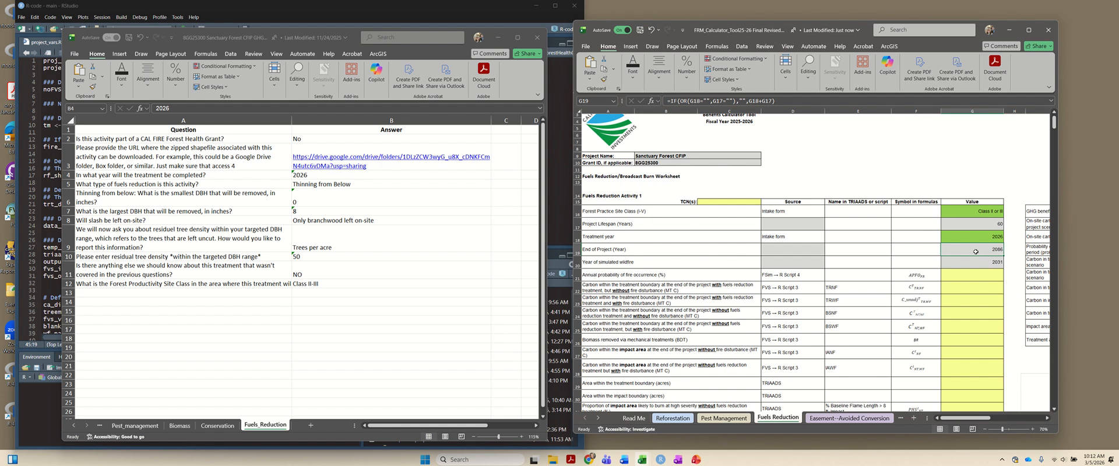
scroll(974, 249, down, 6)
scroll(974, 248, up, 3)
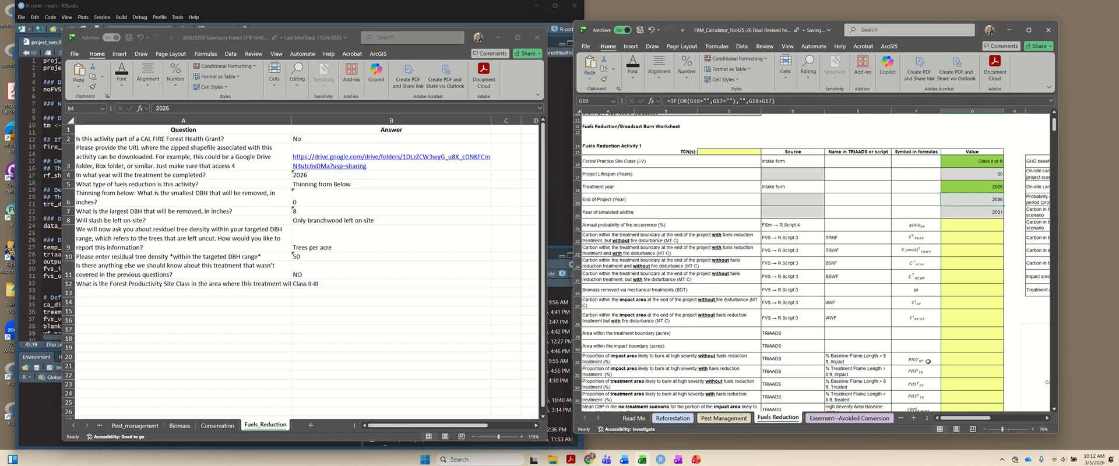
mouse_move(968, 418)
mouse_down()
mouse_move(978, 419)
mouse_move(964, 418)
mouse_up()
scroll(962, 287, down, 3)
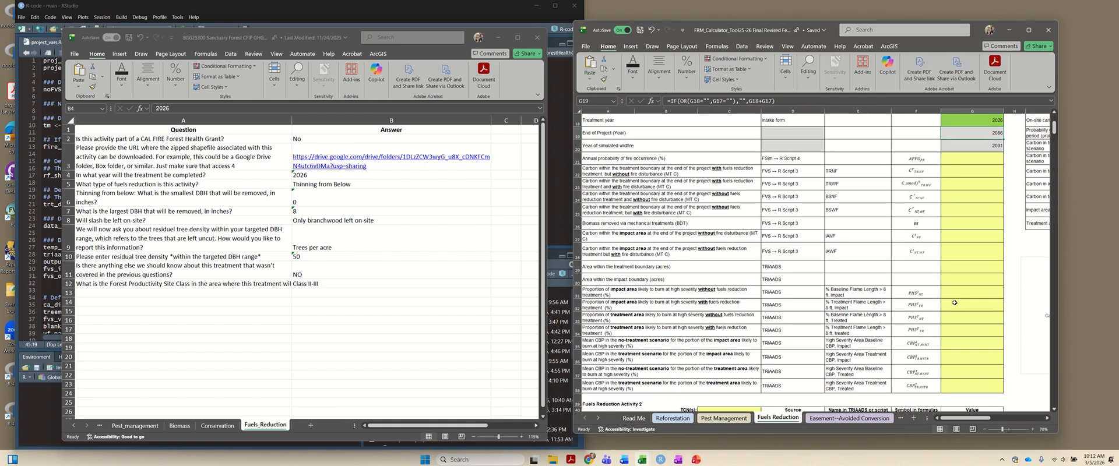
scroll(954, 303, up, 3)
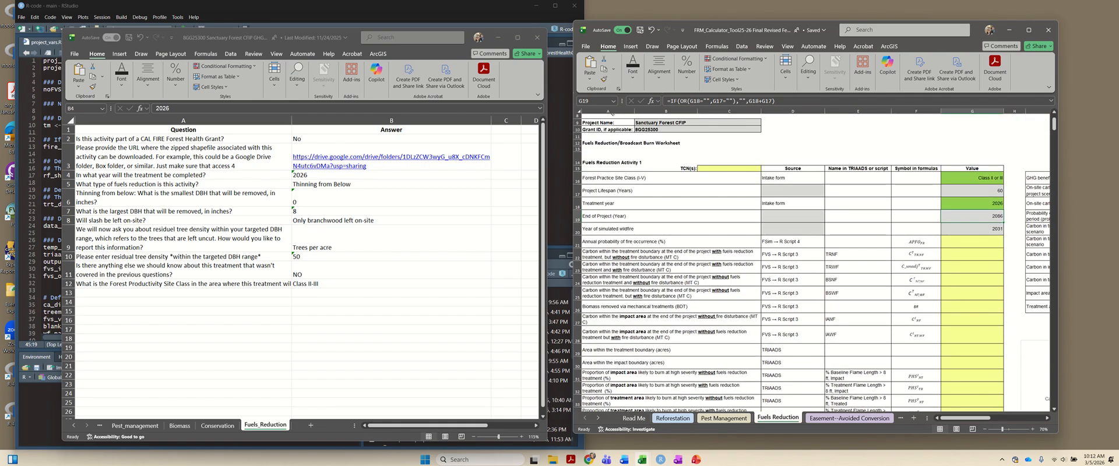
- Switch to RStudio and, in project_vars.R, clear the old proj_name text and set project_ID to "8GG25300"
click(492, 15)
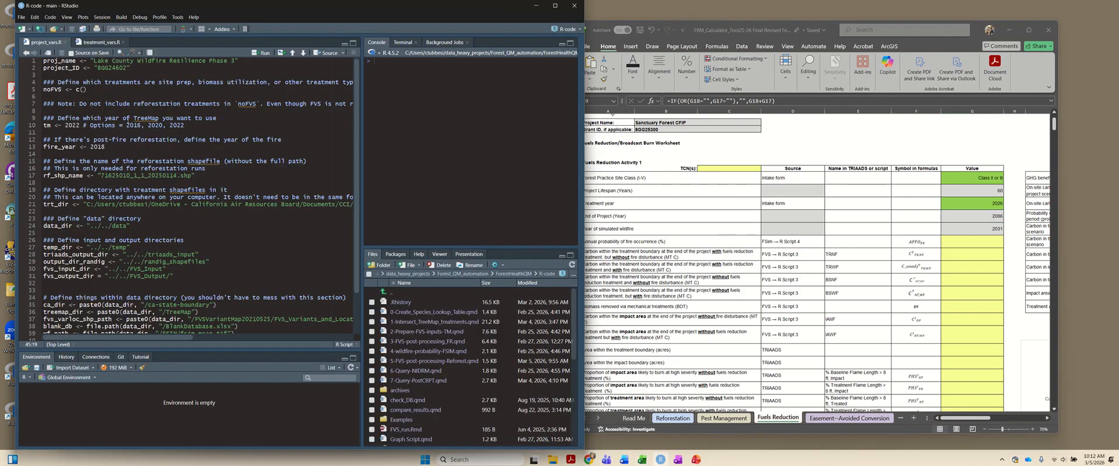
click(98, 70)
drag(94, 60, 233, 64)
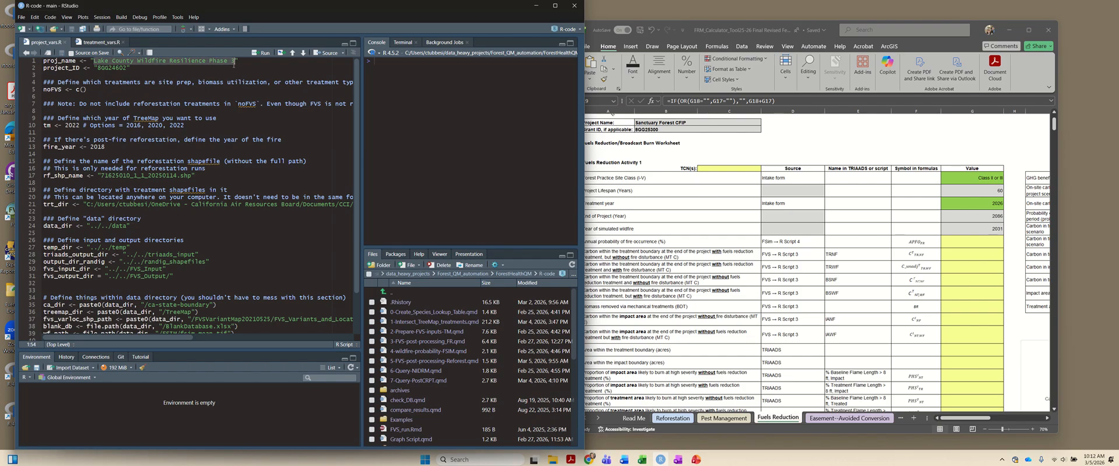
key(BackSpace)
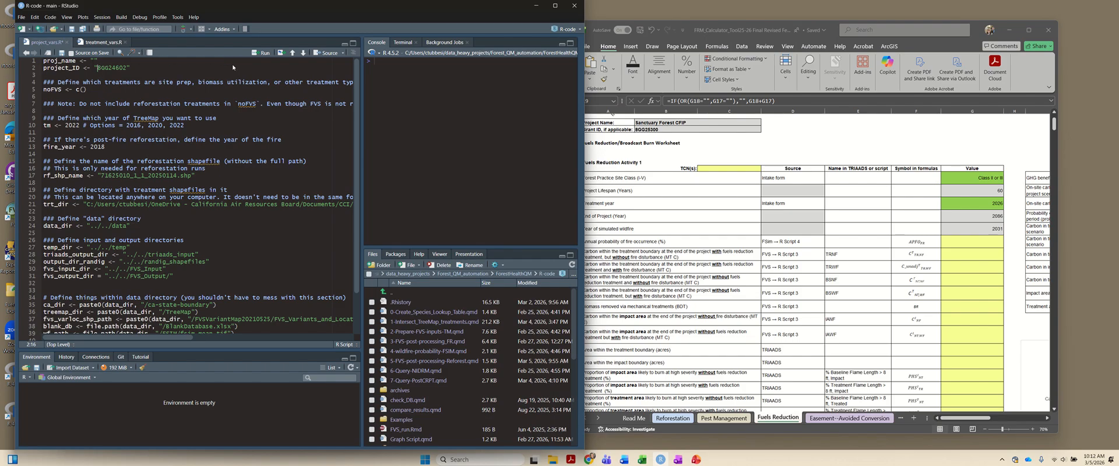
key(ctrl+shift+Right)
text(8GG25300)
- Set proj_name to "Sanctuary Forest CFIP", matching the calculator's Project Name, and save project_vars.R
click(662, 123)
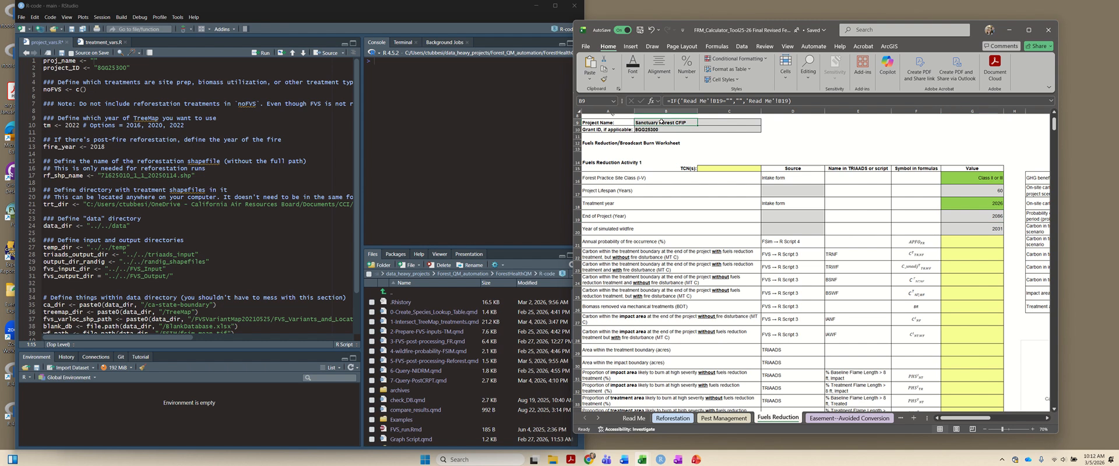
key(ctrl+c)
click(93, 60)
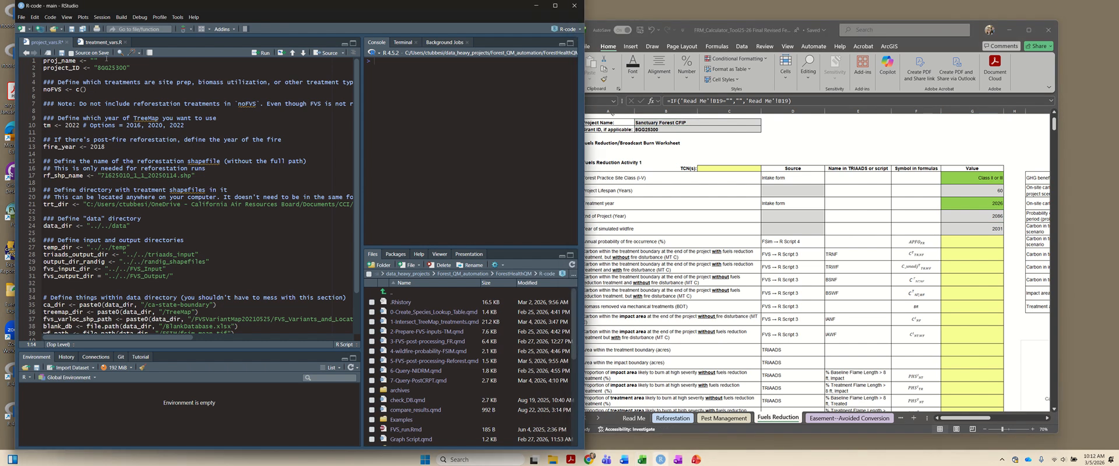
text(Sanctuary Forest CFIP)
key(ctrl+s)
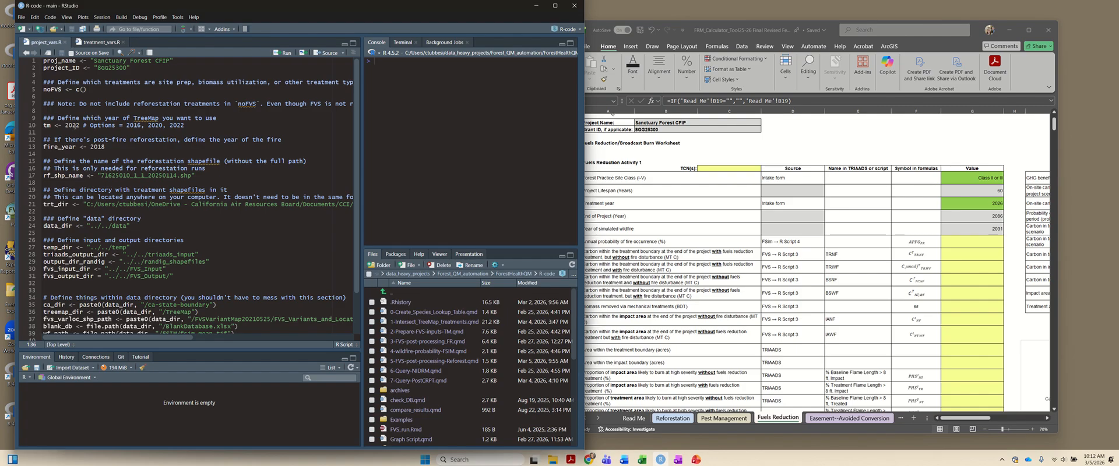
- Review the TreeMap year, fire year and reforestation shapefile name settings in project_vars.R
click(77, 125)
drag(43, 126, 190, 123)
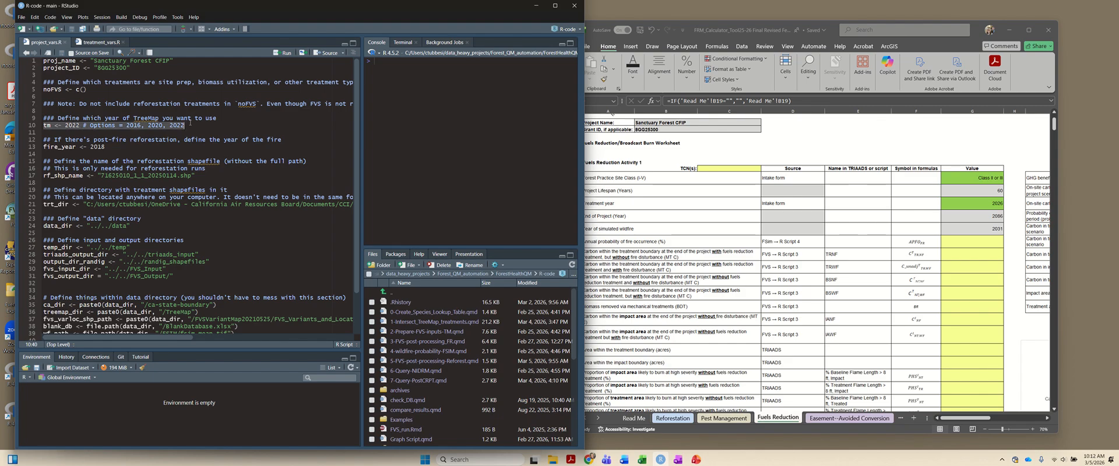
click(103, 146)
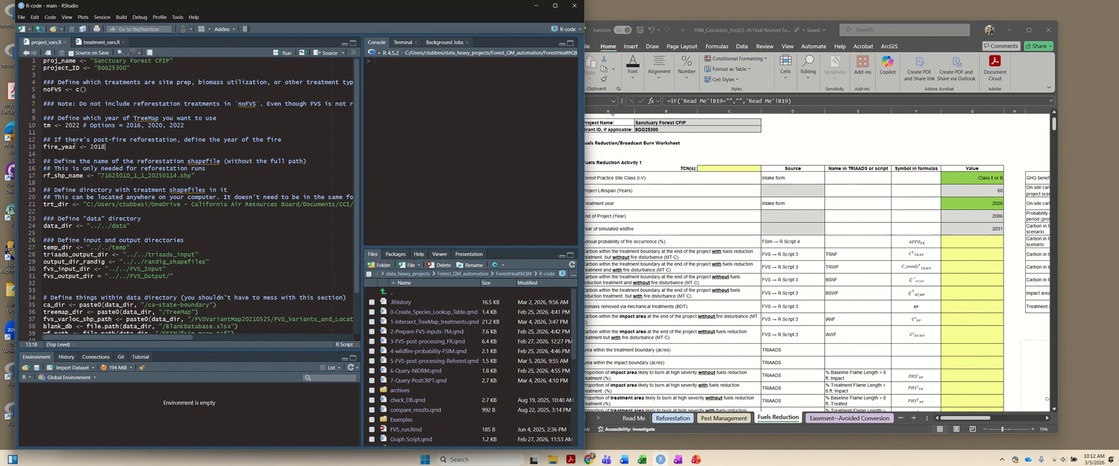
drag(57, 146, 119, 145)
click(70, 145)
drag(66, 176, 206, 177)
- Inspect the full trt_dir path and open the CFIP folder under Forest Health QM, QM Runs 2025 in File Explorer
drag(72, 204, 286, 204)
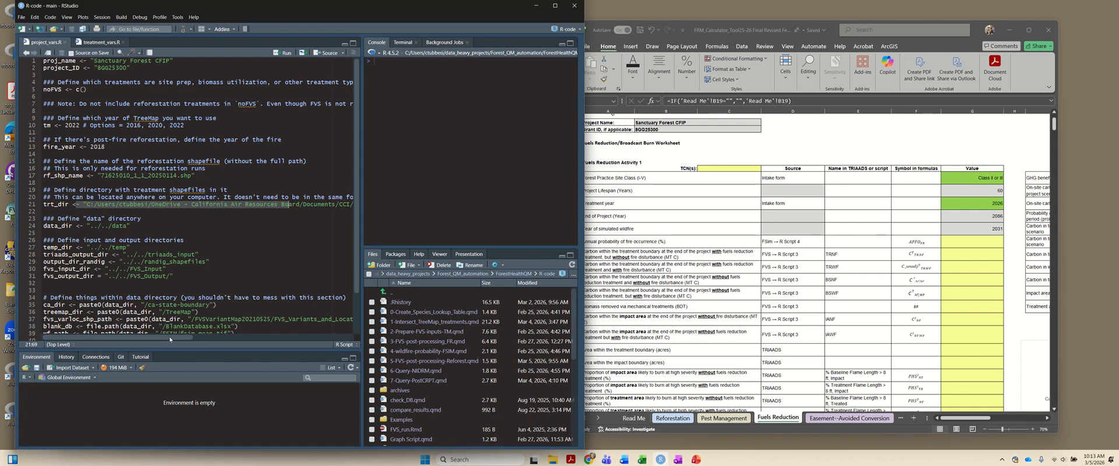
drag(169, 337, 332, 340)
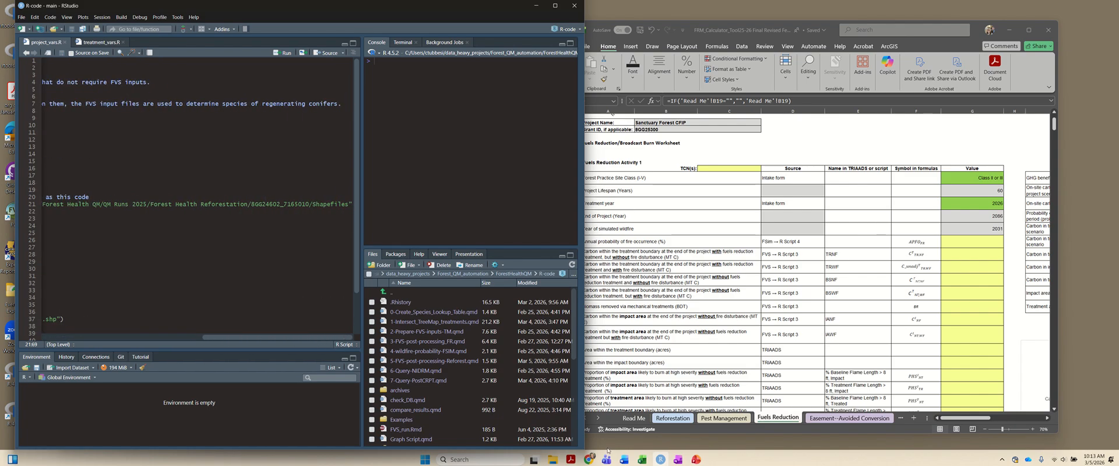
click(555, 461)
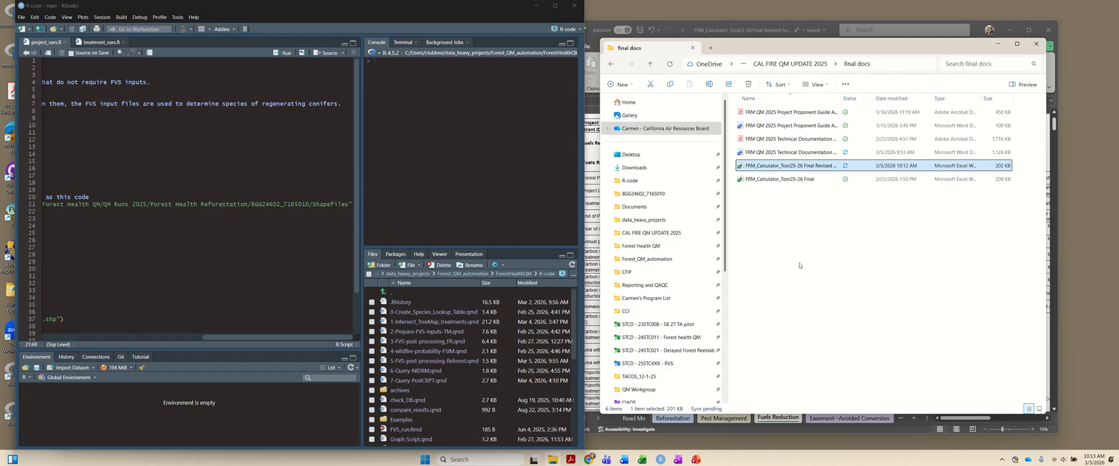
click(641, 246)
double_click(760, 197)
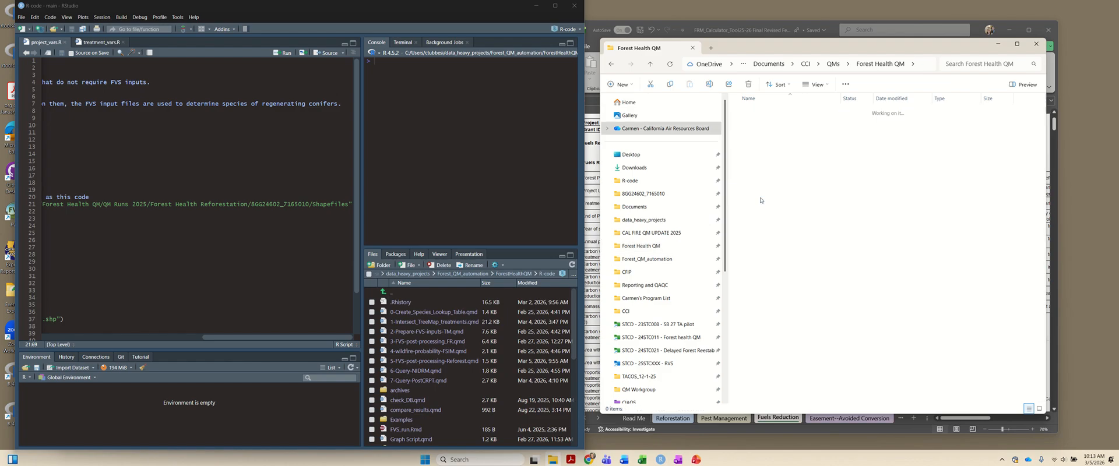
click(752, 114)
double_click(752, 115)
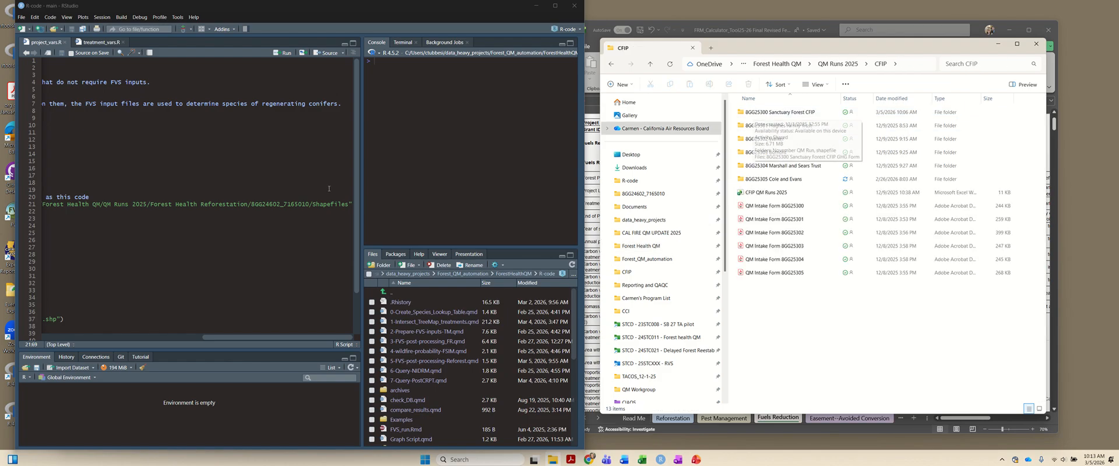
- Replace the trt_dir path after "QM Runs 2025/" with "CFIP/8GG25300 Sanctuary Forest CFIP", copying the project folder's name
click(176, 205)
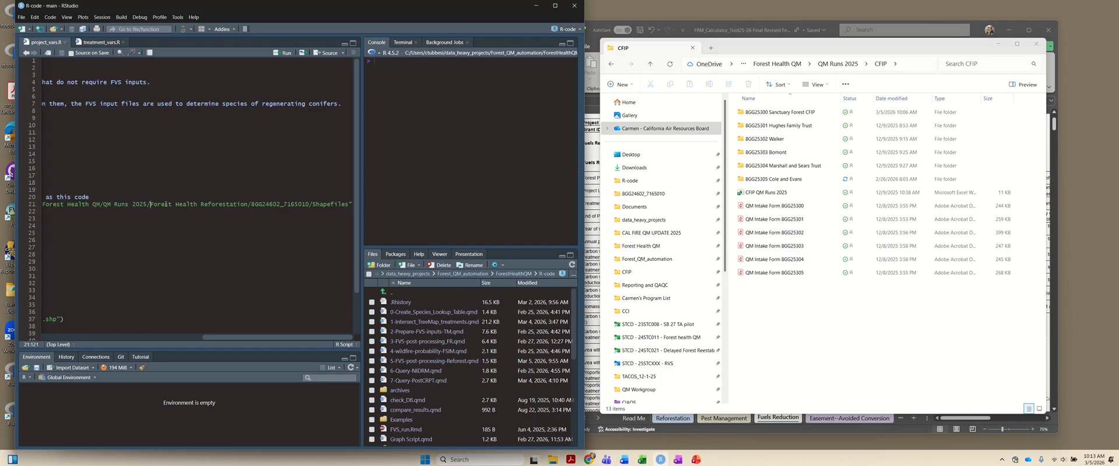
drag(151, 204, 350, 204)
key(BackSpace)
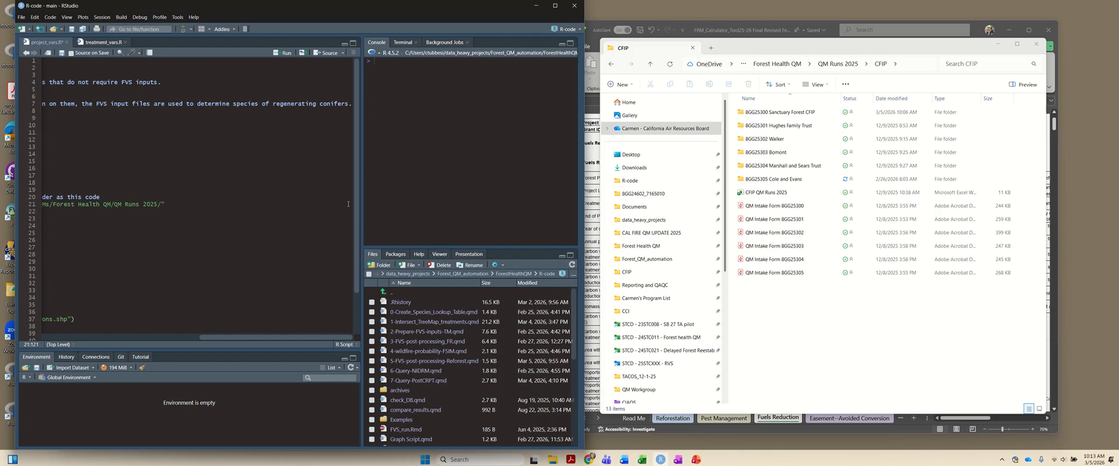
text(CFIP/)
click(798, 113)
click(797, 114)
key(ctrl+c)
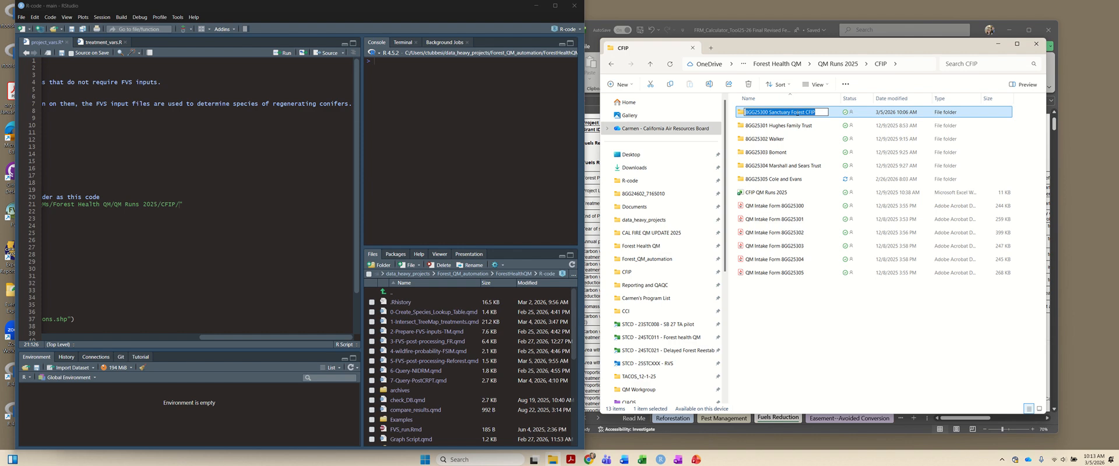
click(185, 205)
key(ctrl+v)
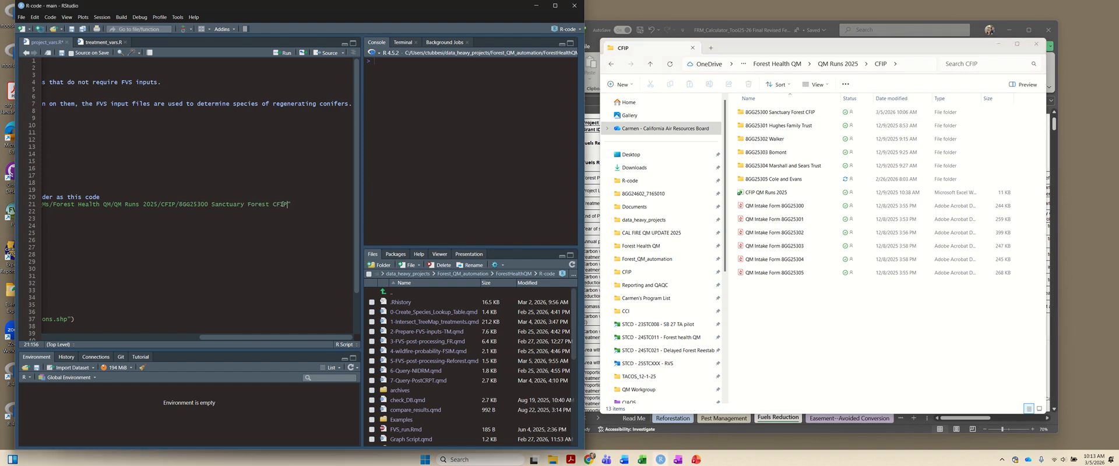
- Append "/shapefile" to the trt_dir path, copying the subfolder name from inside the Sanctuary Forest project folder
double_click(805, 112)
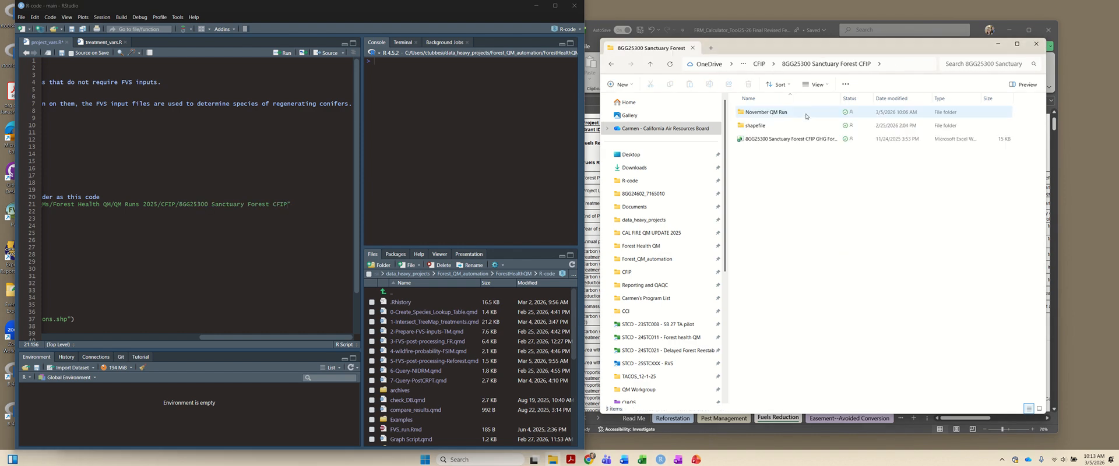
click(807, 125)
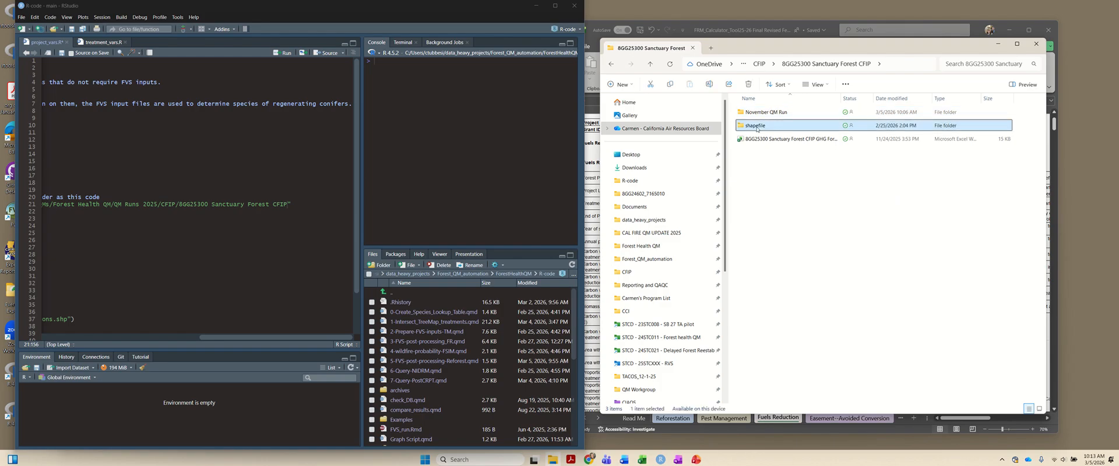
key(F2)
key(ctrl+c)
click(292, 204)
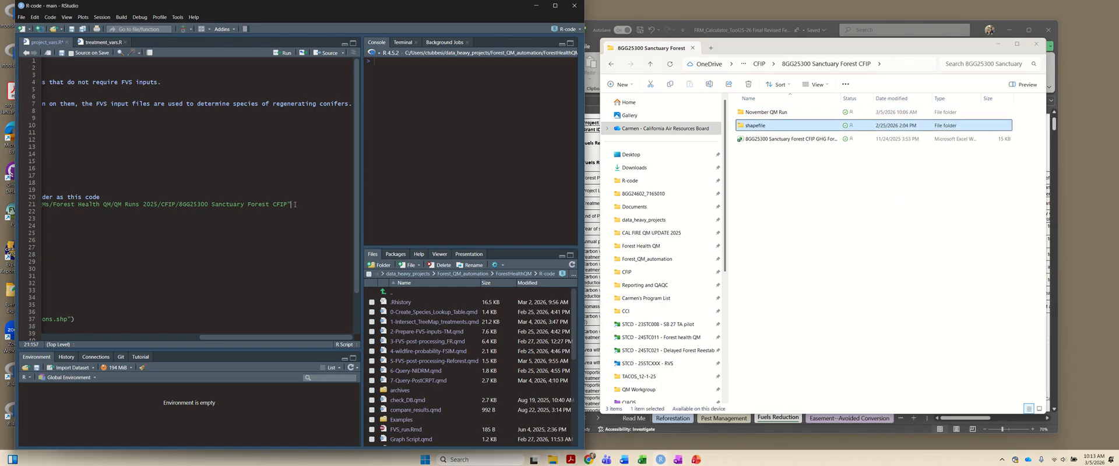
text(/)
key(ctrl+v)
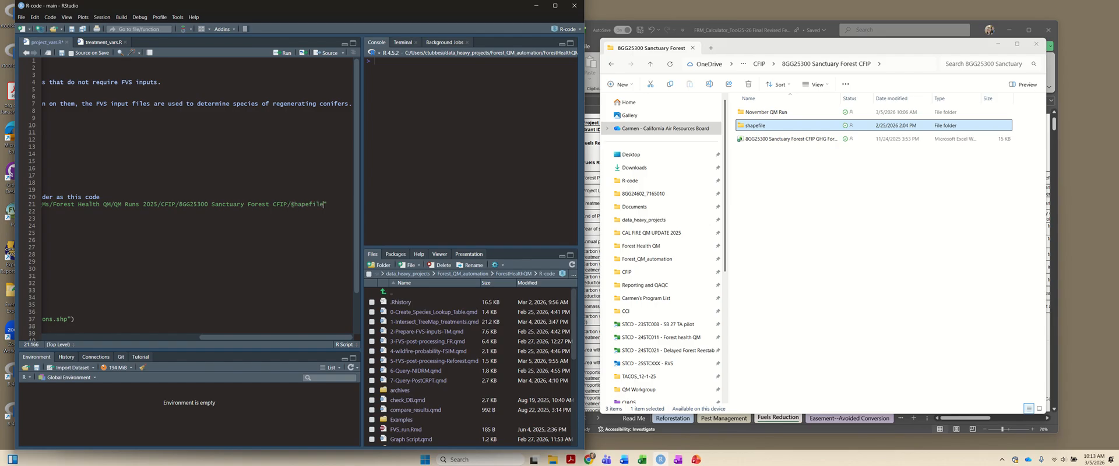
- Check the files in the shapefile folder, look over the remaining directory settings and save project_vars.R
double_click(789, 128)
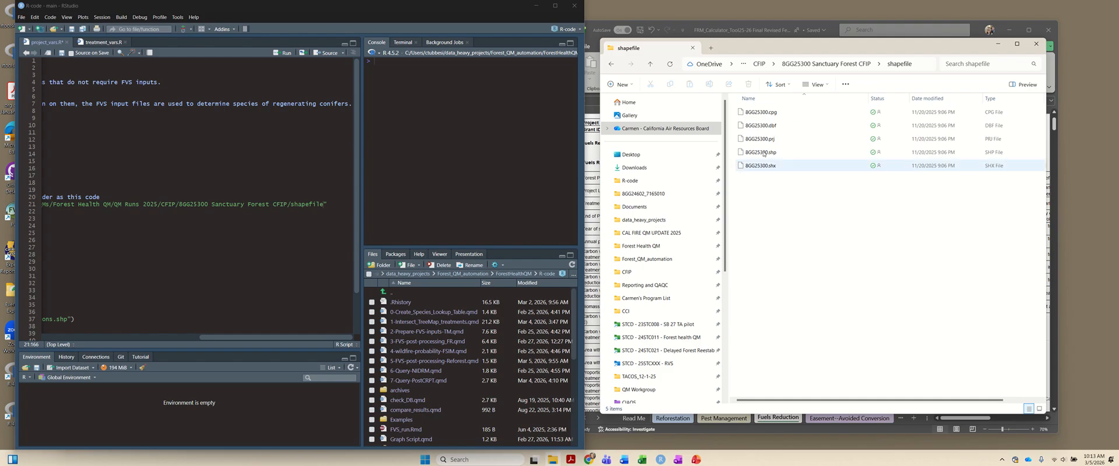
click(190, 246)
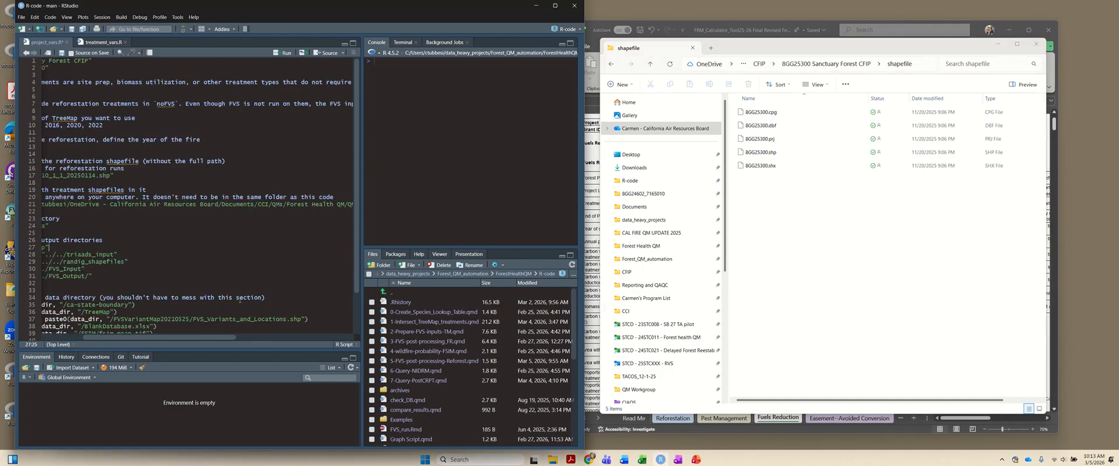
drag(221, 335, 156, 336)
scroll(171, 220, down, 2)
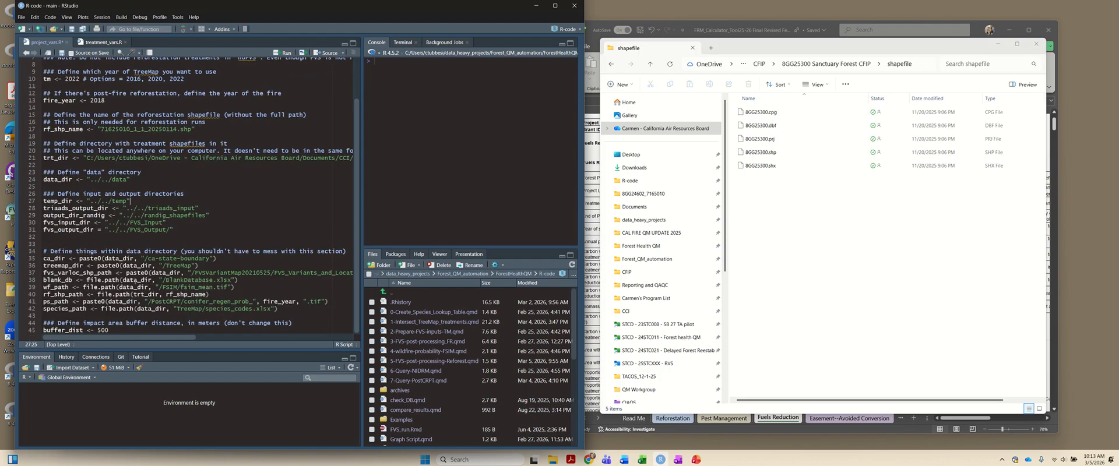
scroll(142, 212, up, 2)
click(150, 232)
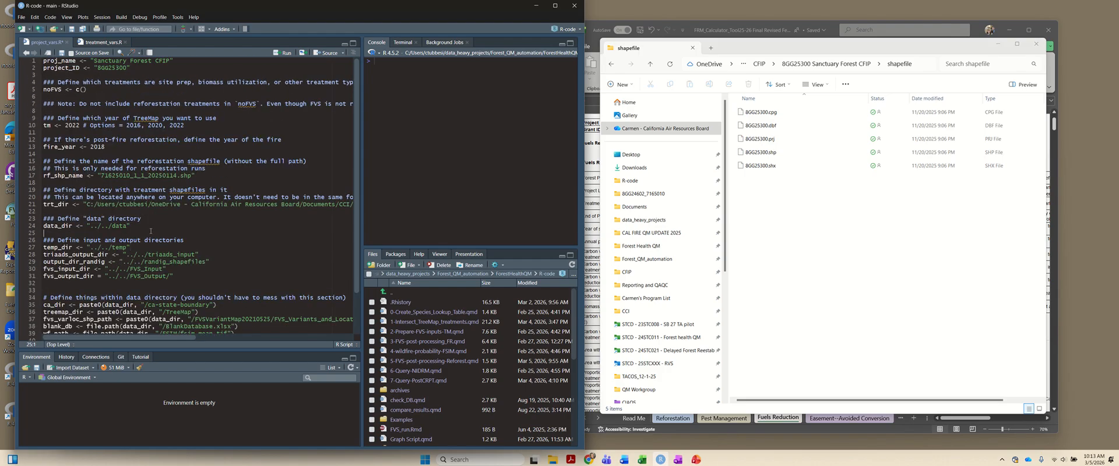
key(ctrl+s)
- Set TCN to "1new" in treatment_vars.R and save the script
click(88, 43)
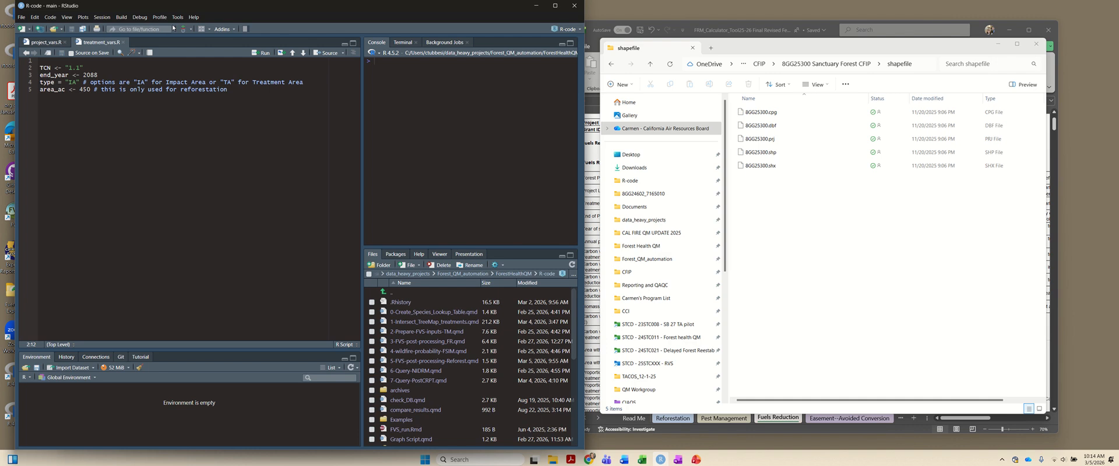
key(BackSpace)
key(BackSpace)
key(ctrl+s)
text(new)
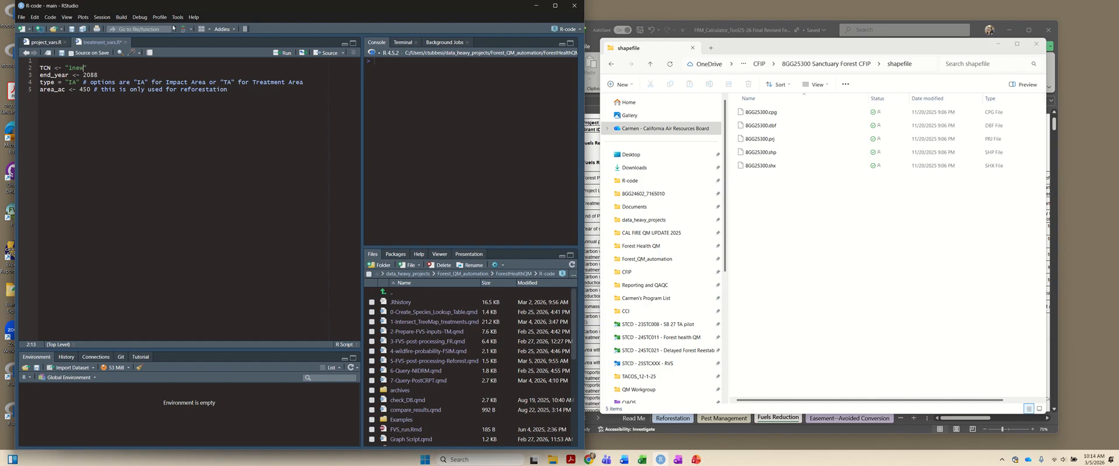
key(ctrl+s)
- Check the End of Project year in the calculator workbook, set end_year to 2086 in treatment_vars.R and save
key(alt+Tab)
key(Tab)
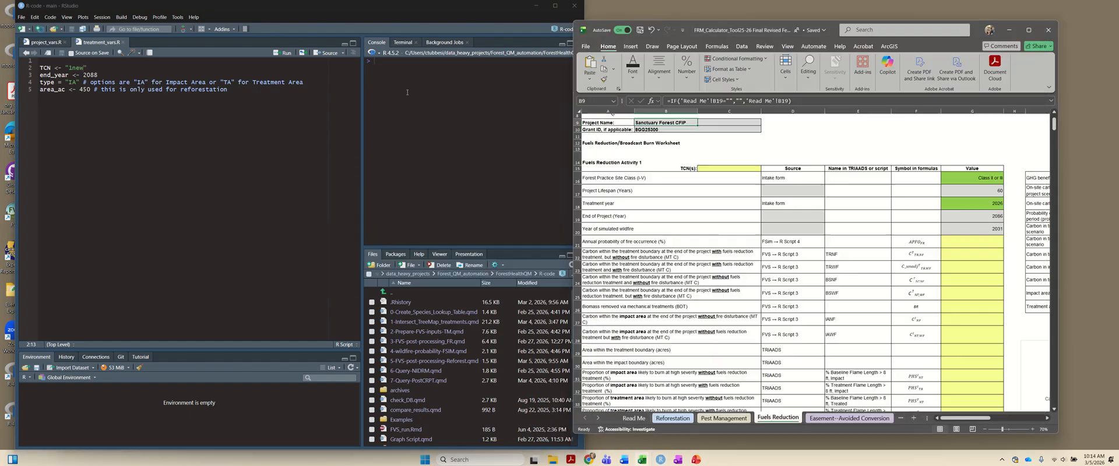
click(978, 229)
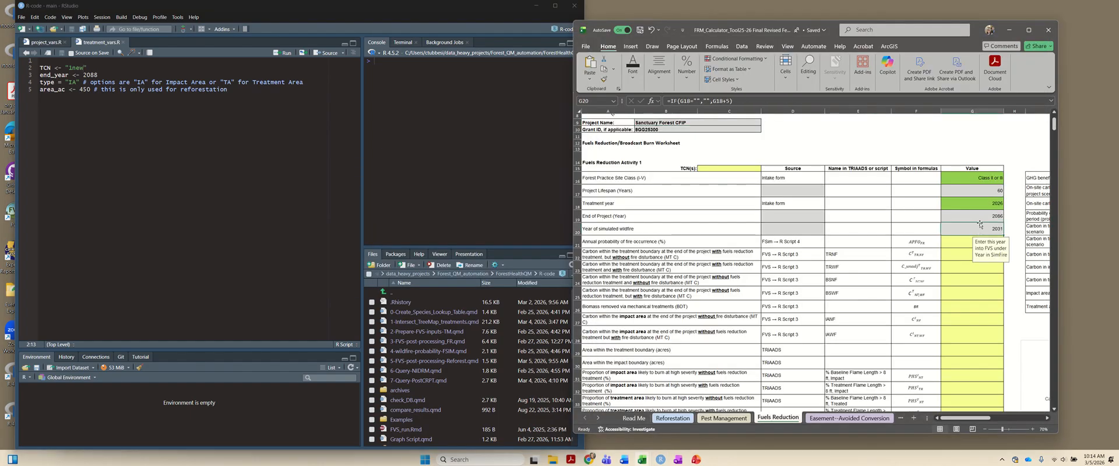
click(577, 216)
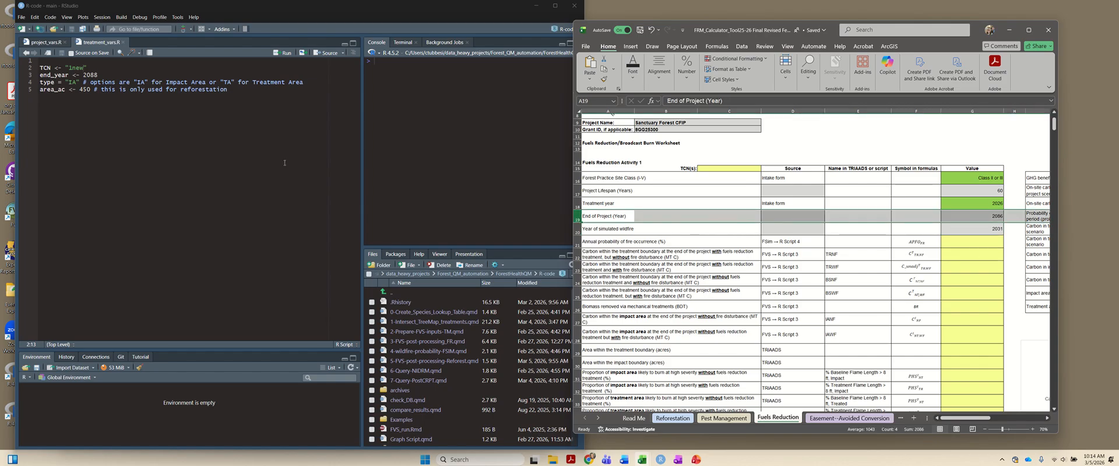
click(107, 74)
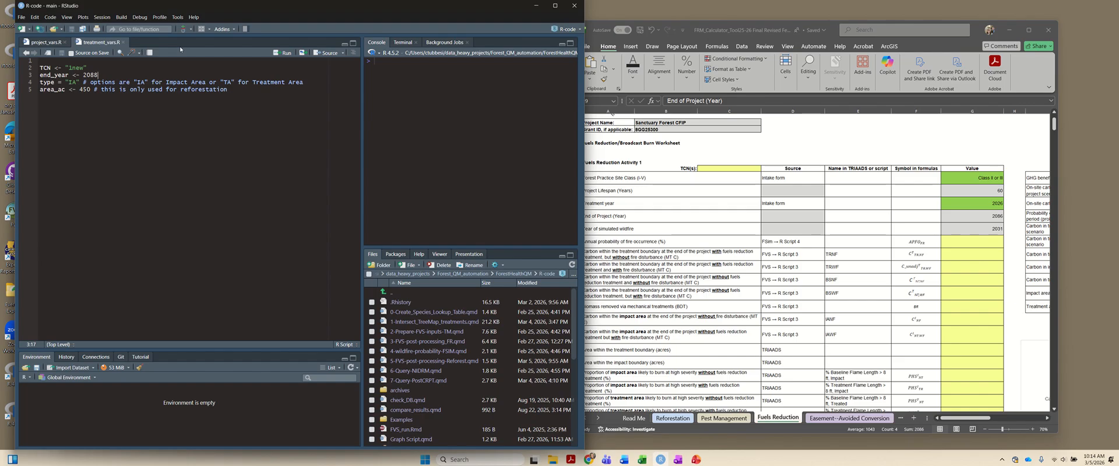
key(BackSpace)
text(6)
key(ctrl+s)
- Set type to "TA" for the treatment area in treatment_vars.R, save the script and check the area_ac comment
key(BackSpace)
key(BackSpace)
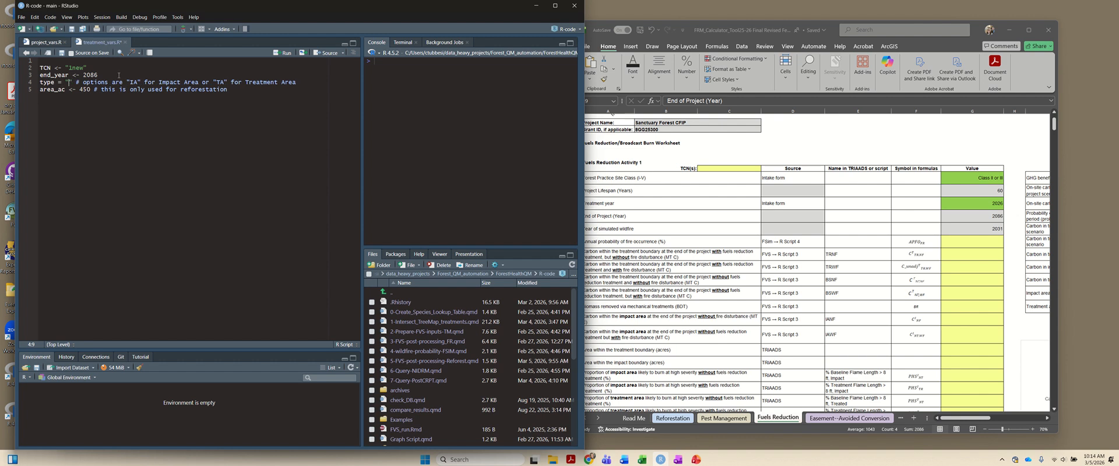
text(TA)
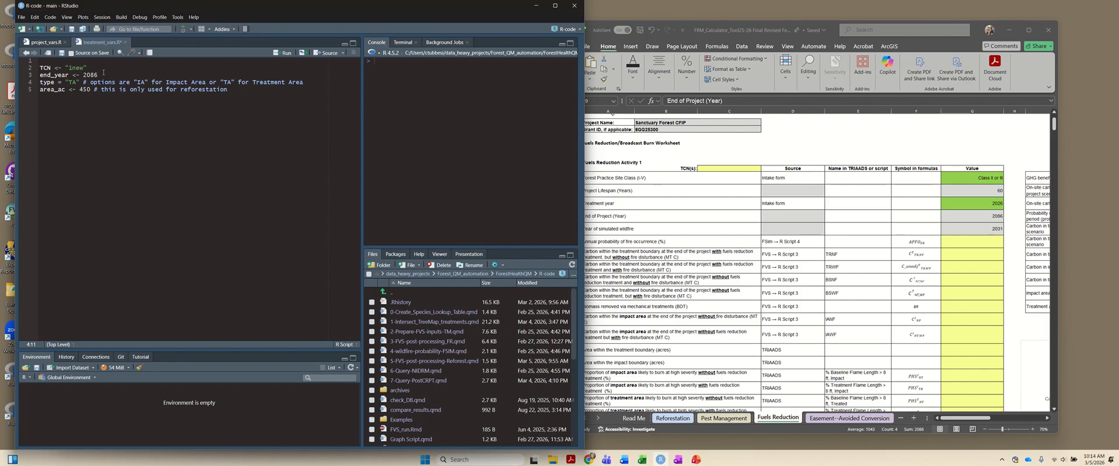
key(ctrl+s)
drag(68, 89, 227, 89)
click(228, 89)
- Open 1-Intersect_TreeMap_treatments.qmd and render it, closing the inbox tab beside the resulting report
click(408, 321)
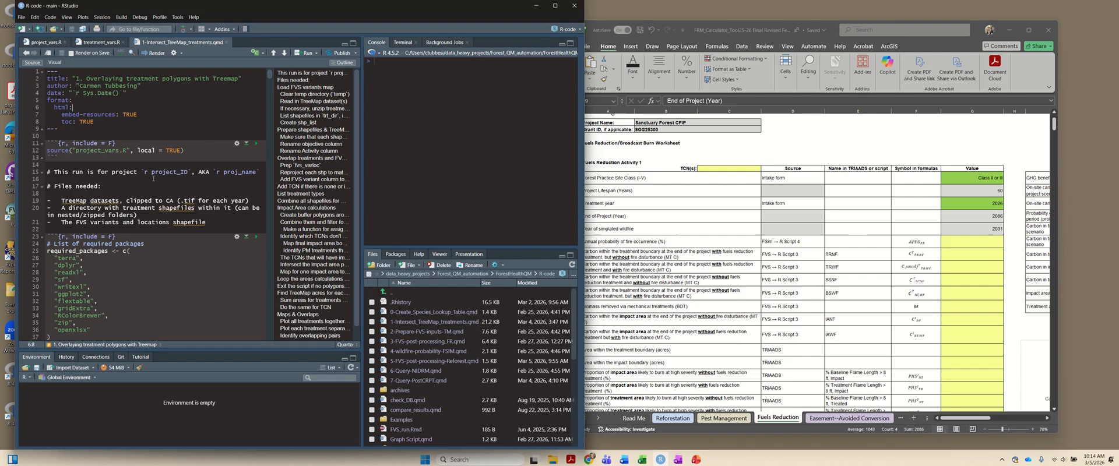
click(151, 53)
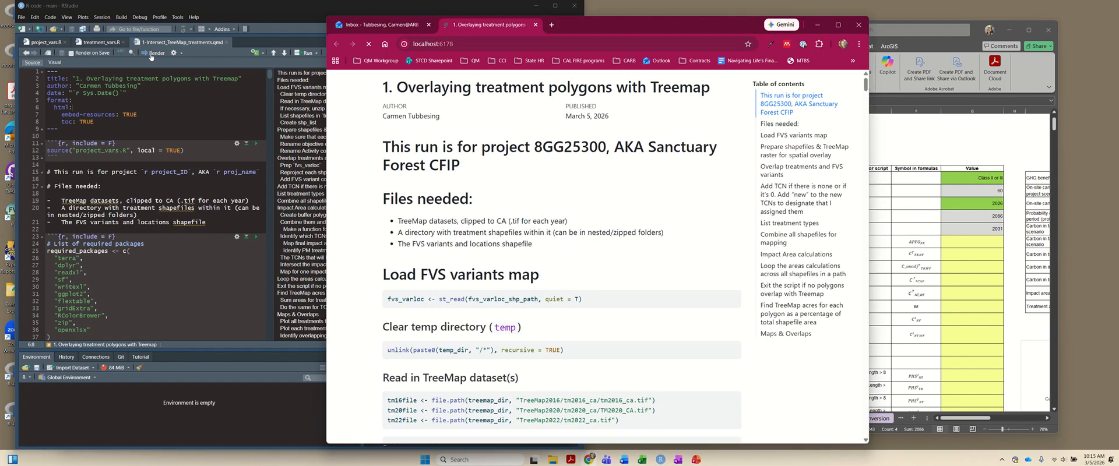
click(429, 25)
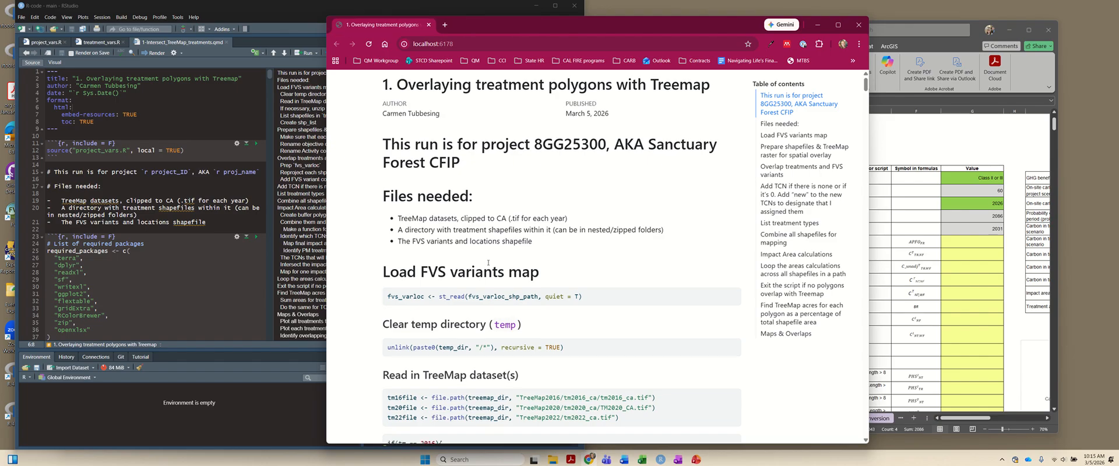
- Review the TreeMap overlay report, checking the project name, the impact area map and the FVS variant selection at the end
scroll(487, 262, down, 5)
scroll(487, 262, up, 5)
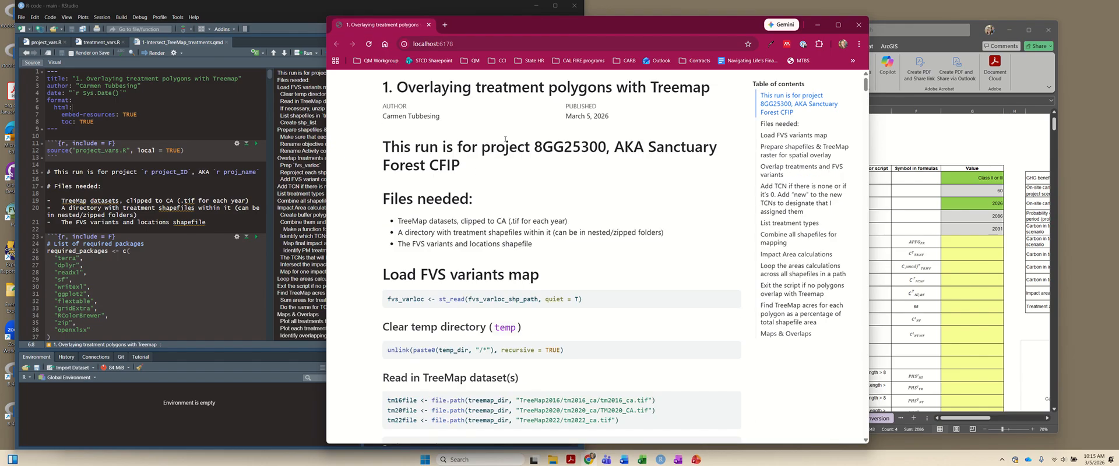
drag(645, 146, 489, 166)
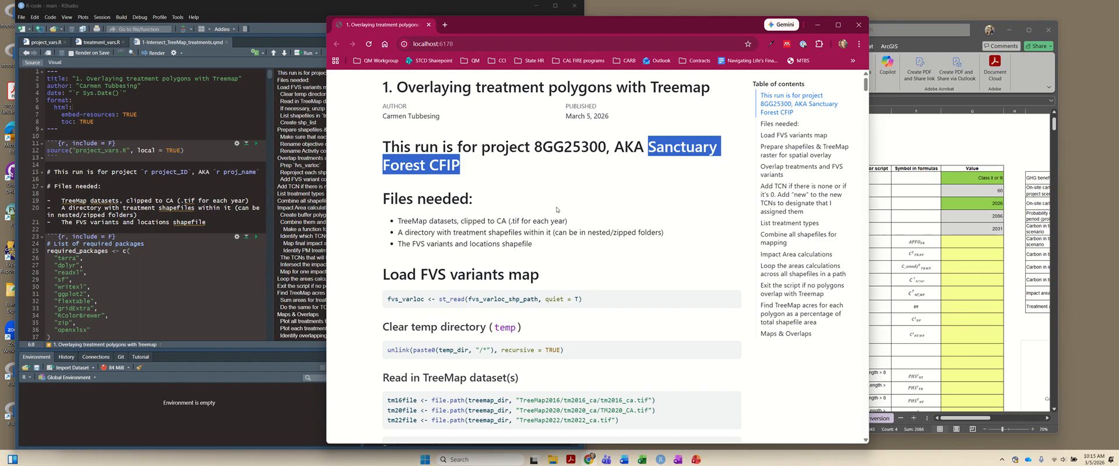
scroll(563, 215, down, 15)
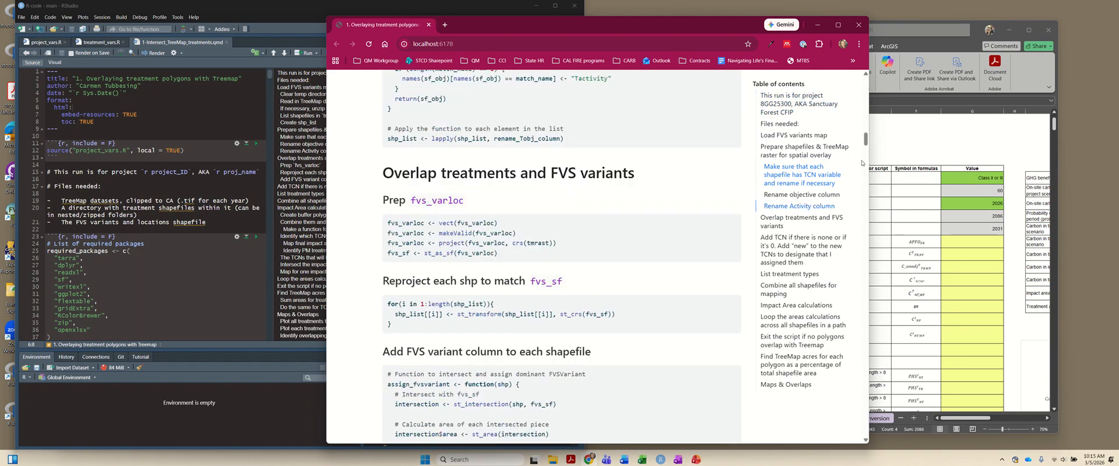
drag(866, 143, 880, 276)
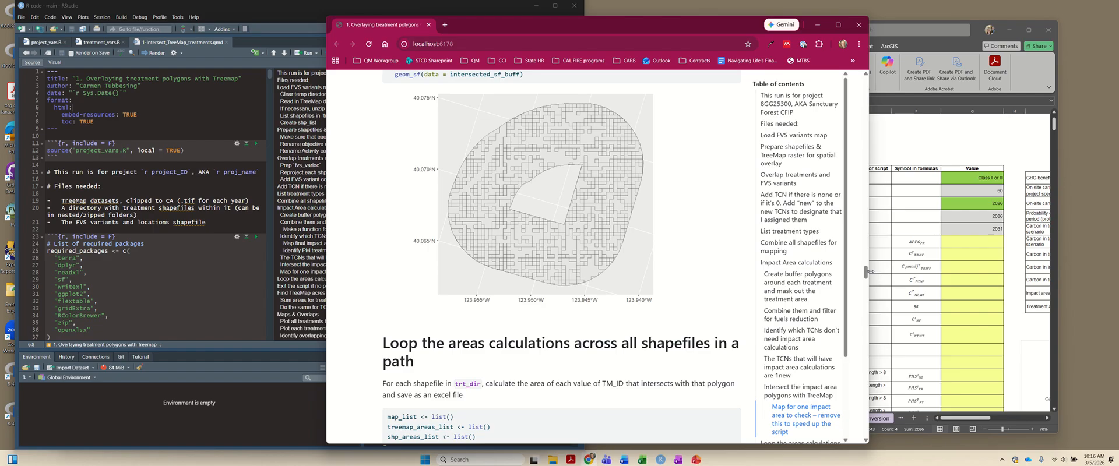
drag(865, 270, 856, 436)
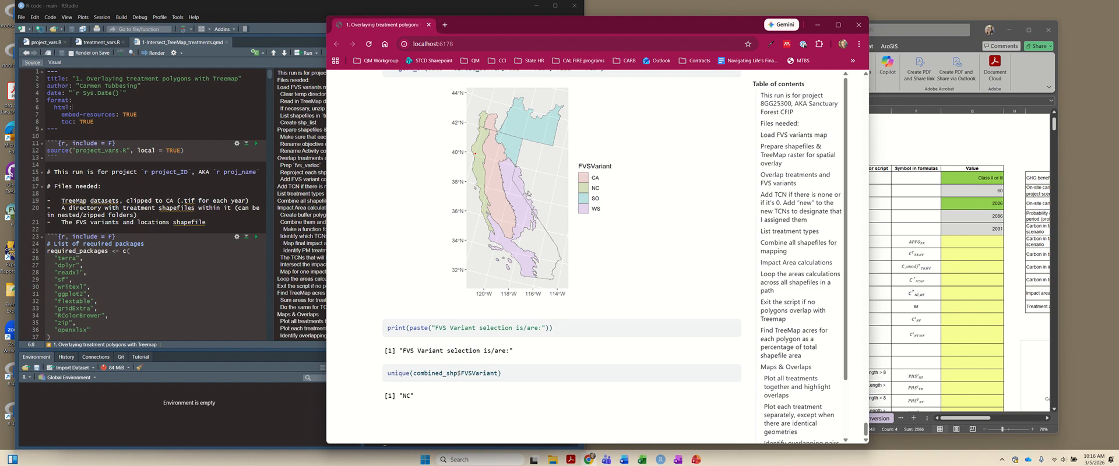
drag(402, 351, 438, 405)
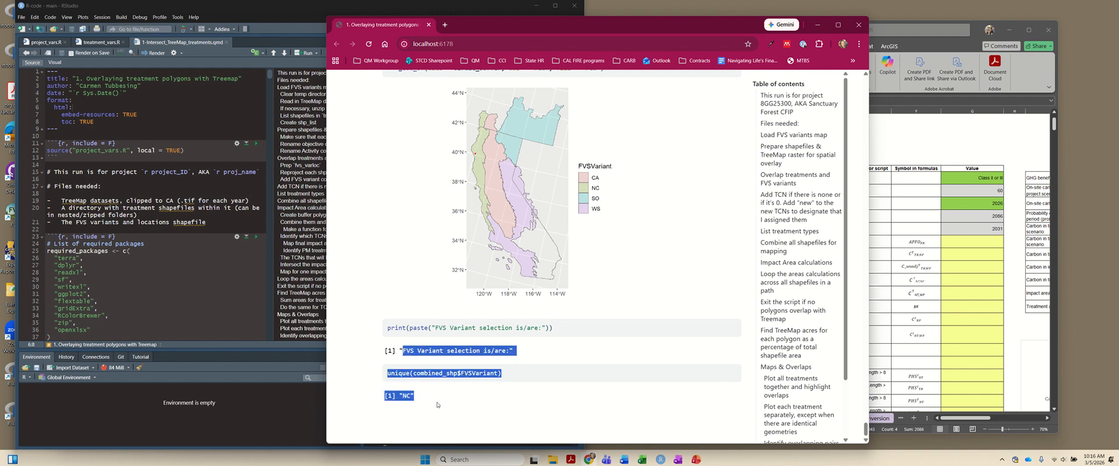
click(421, 404)
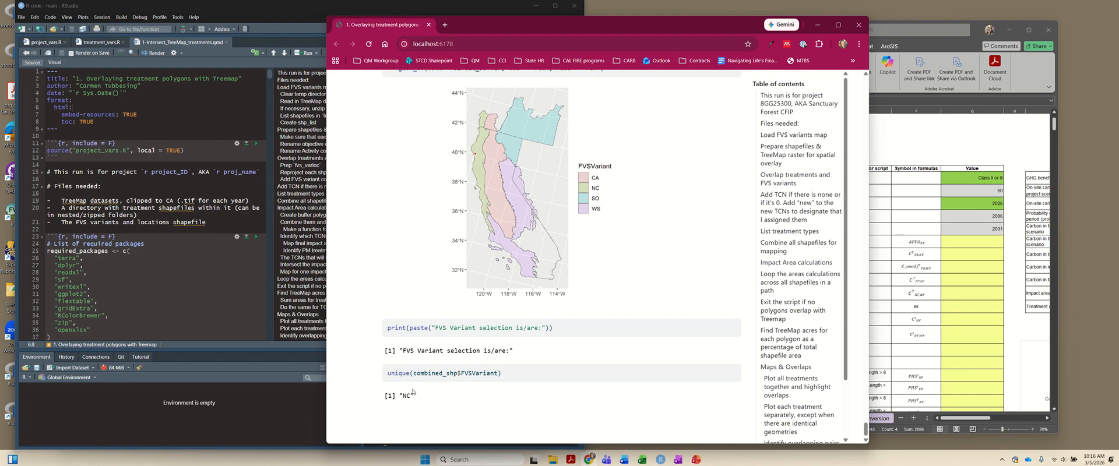
- Open 2-Prepare-FVS-inputs-TM.qmd, render it and look over the resulting report
click(293, 13)
click(431, 332)
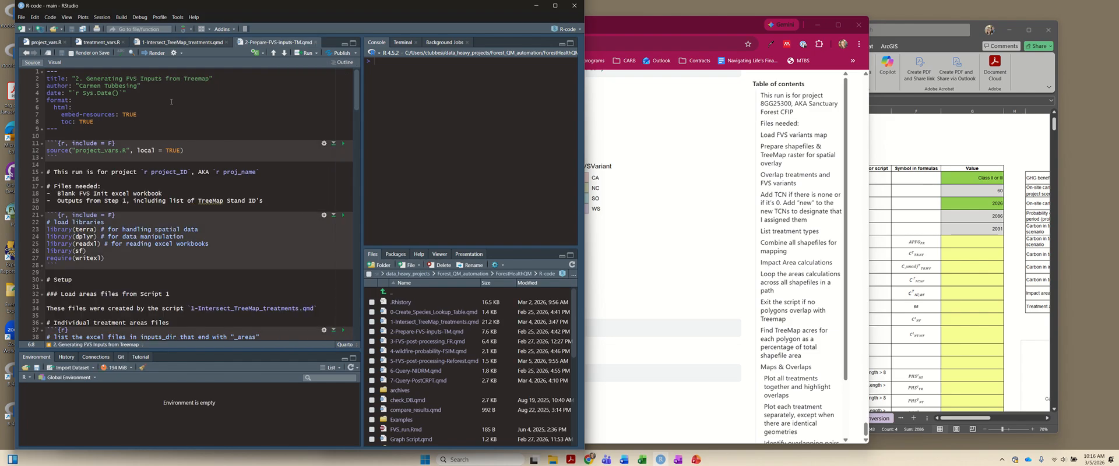
click(154, 54)
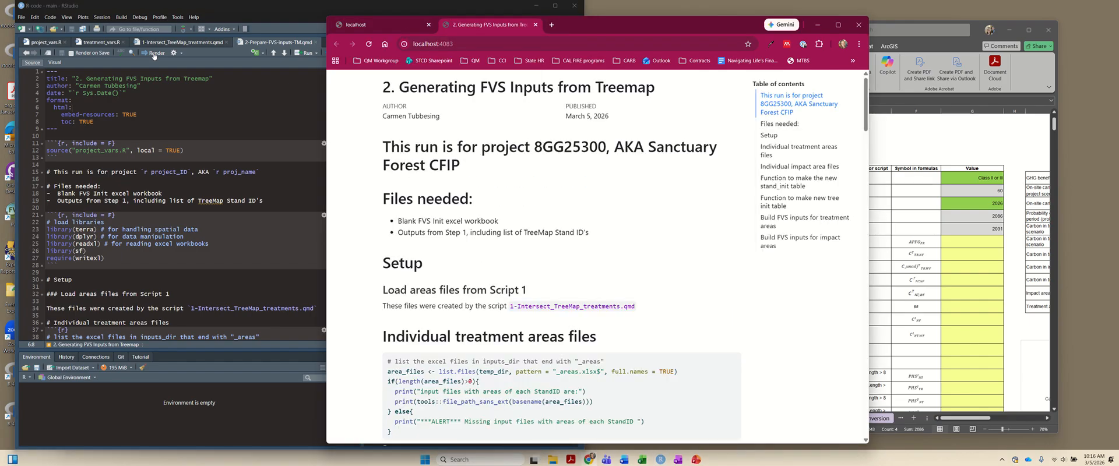
scroll(620, 126, down, 17)
scroll(623, 125, up, 17)
- Launch the Forest Vegetation Simulator (FVS) app
key(super)
text(fvs)
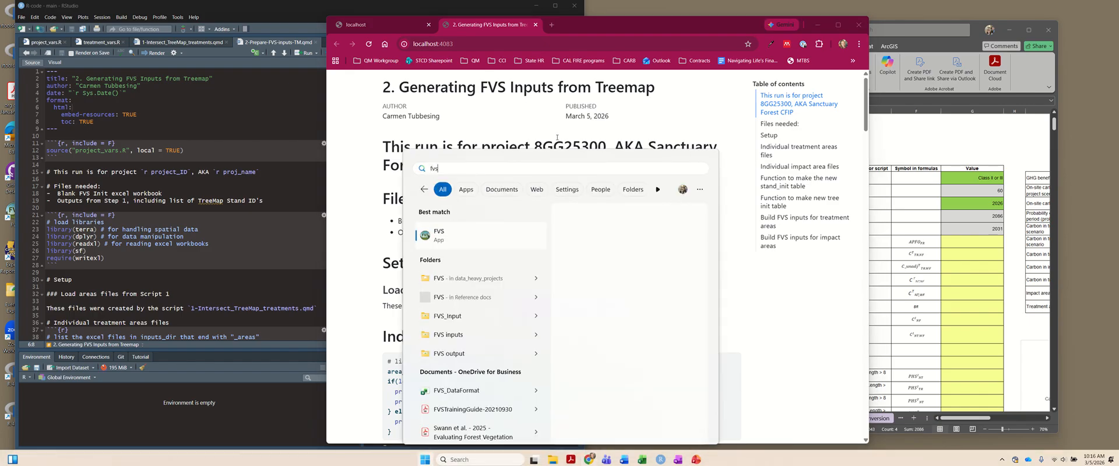
key(Return)
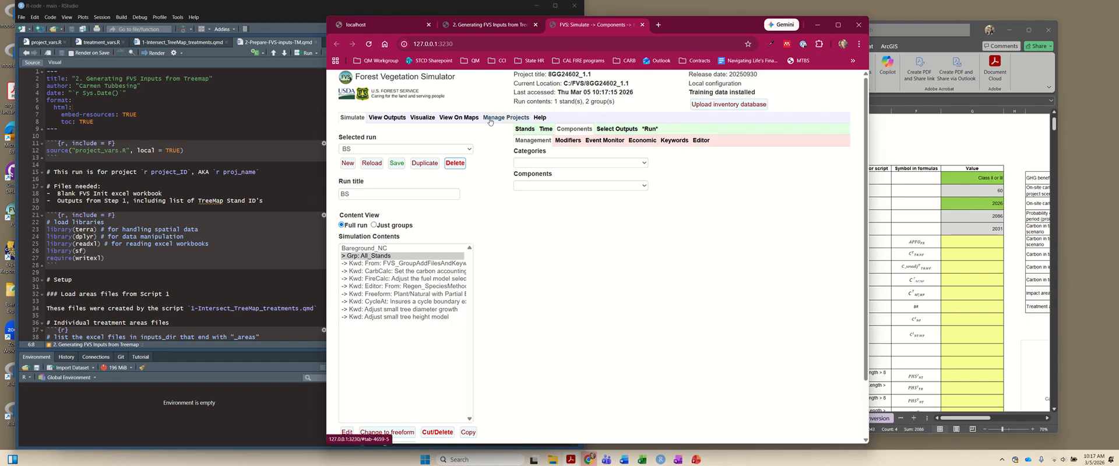
- Create a new FVS project titled 8GG25300_1new and open it, dismissing the chat notification
click(490, 120)
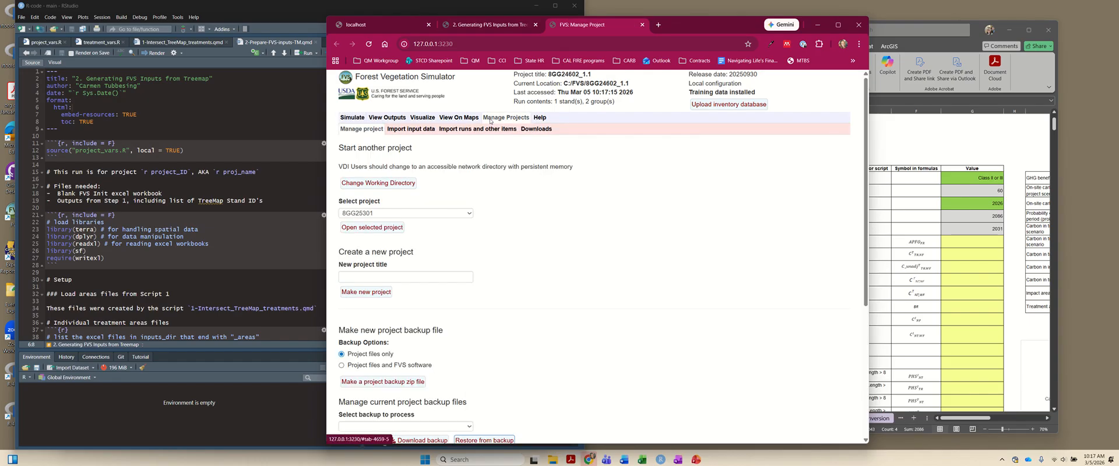
click(387, 277)
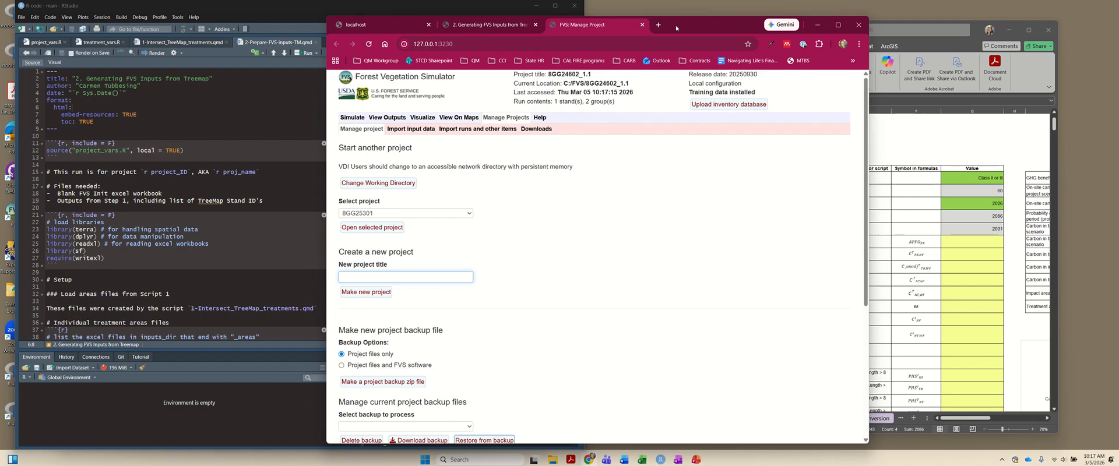
drag(676, 27, 381, 15)
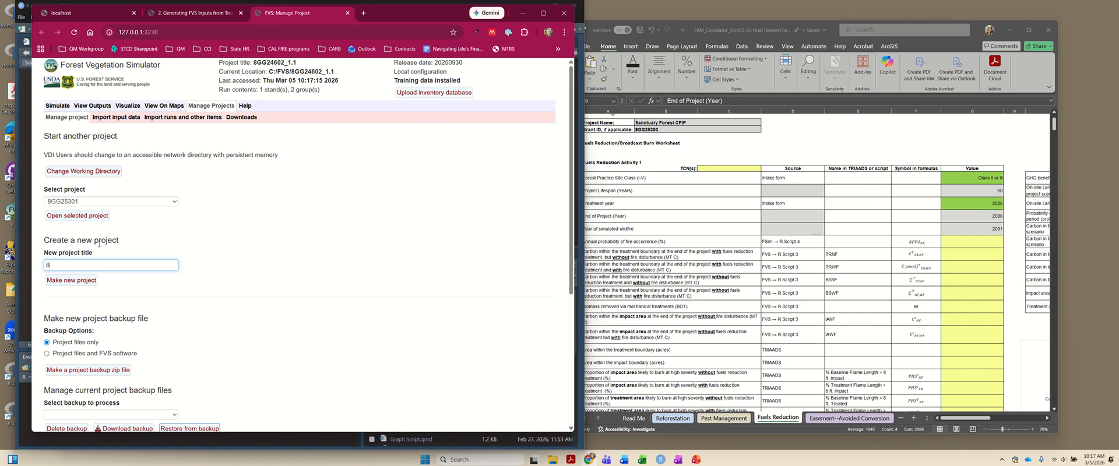
text(GG25300_1new)
click(59, 285)
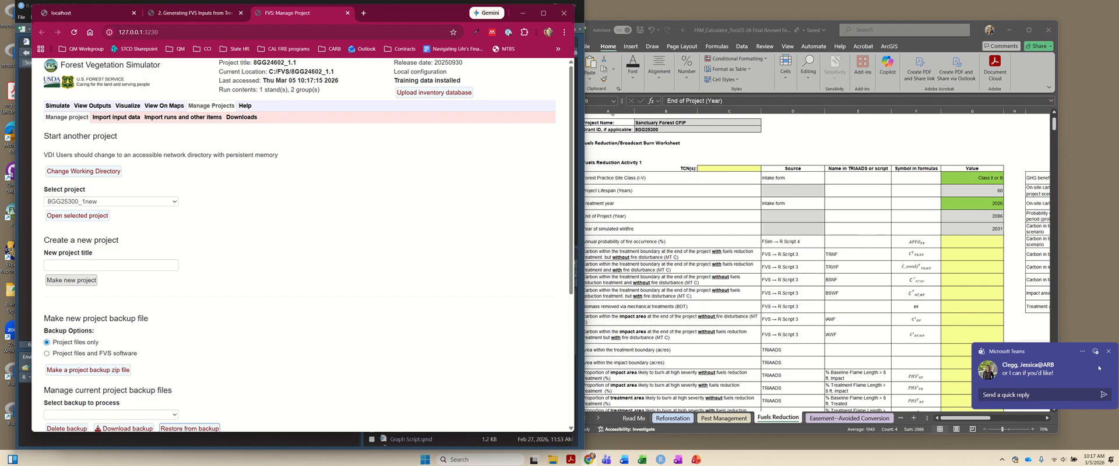
click(1109, 351)
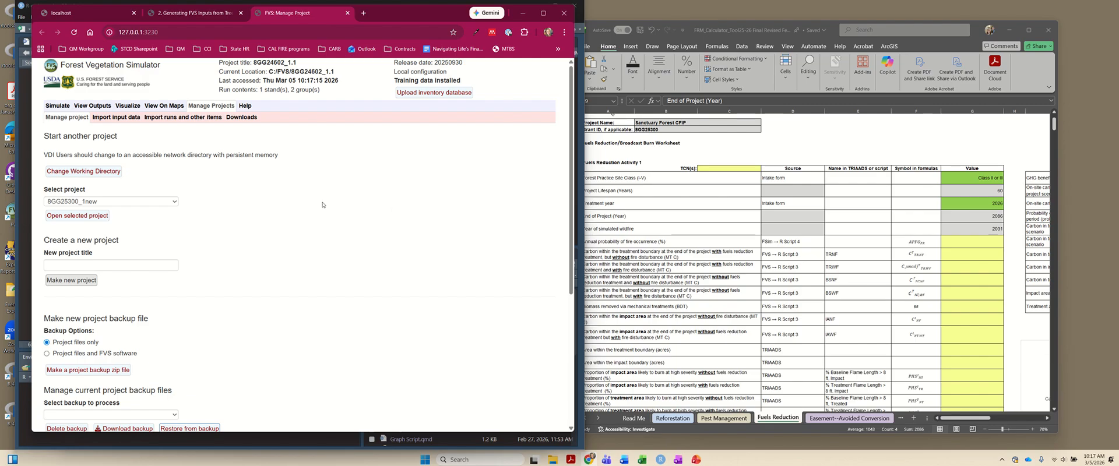
click(67, 217)
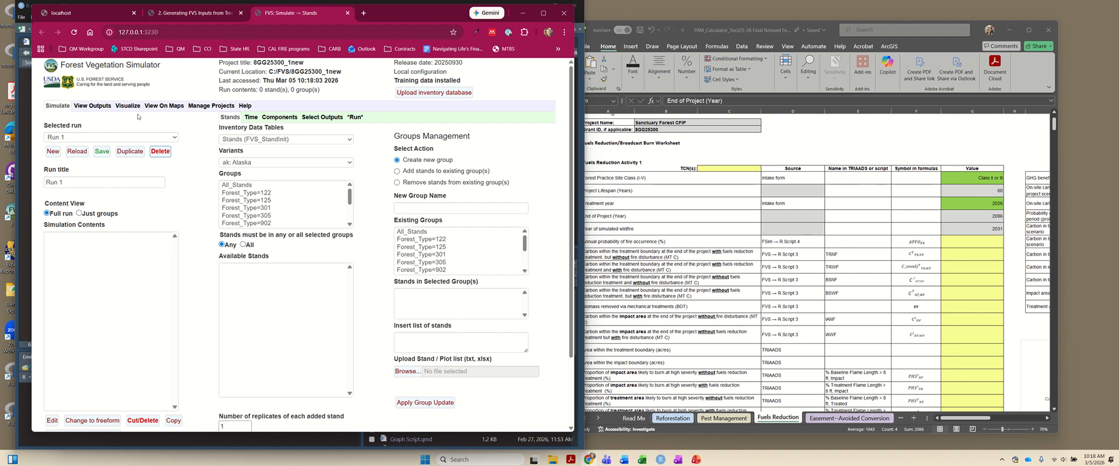
- Upload FVS_input_8GG25300_1new.xlsx from the FVS_input folder in Forest_QM_automation as the project's inventory database
click(205, 108)
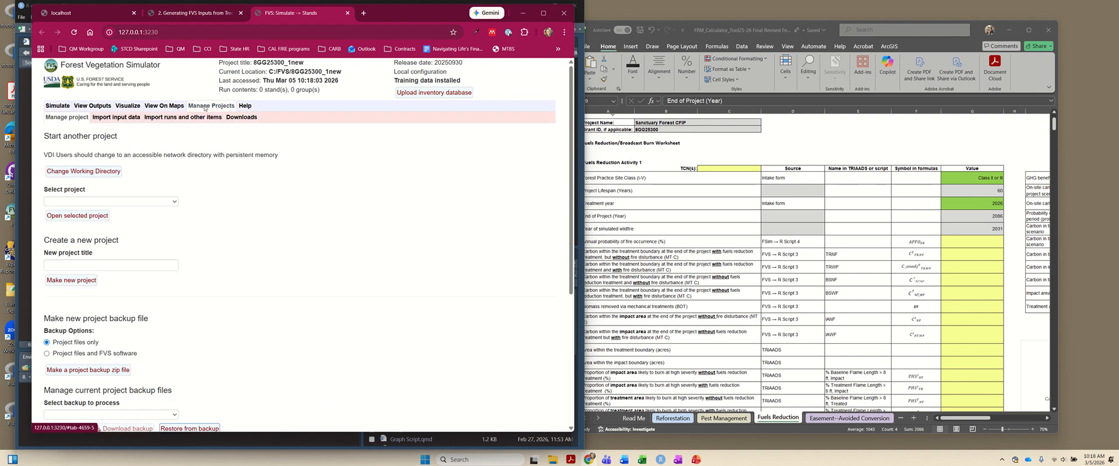
scroll(214, 222, down, 3)
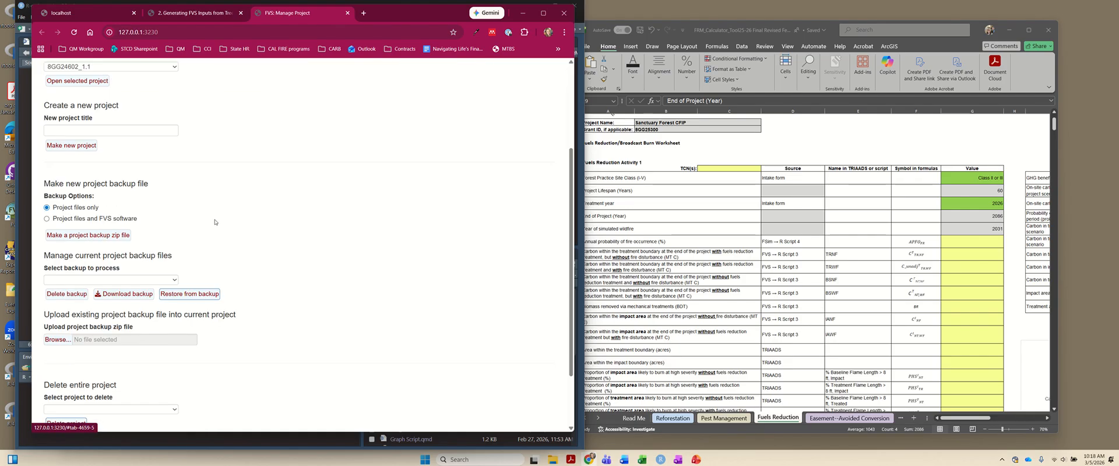
scroll(214, 222, up, 3)
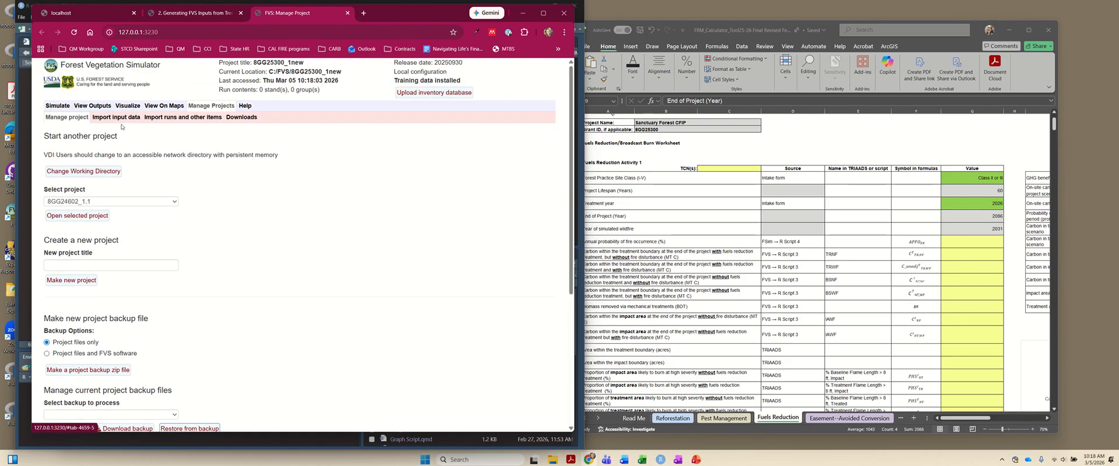
click(117, 119)
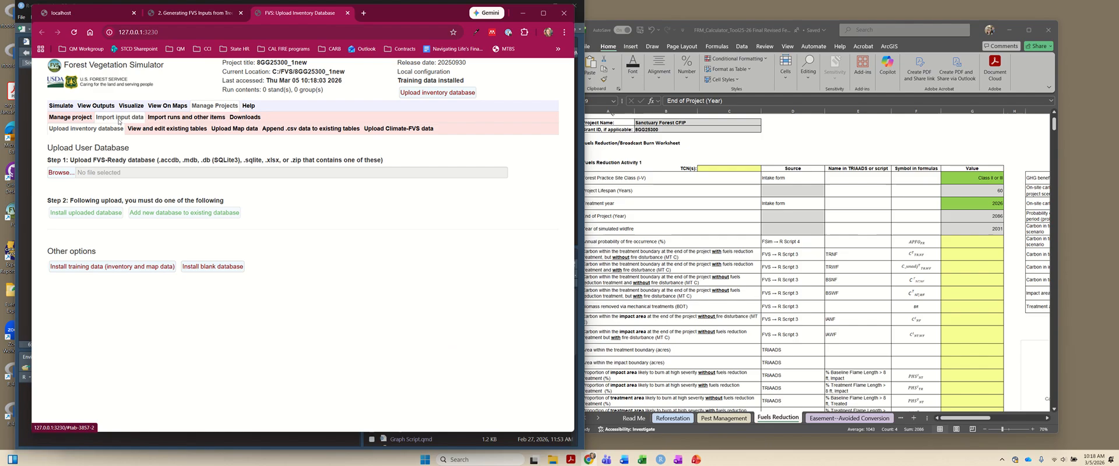
click(61, 172)
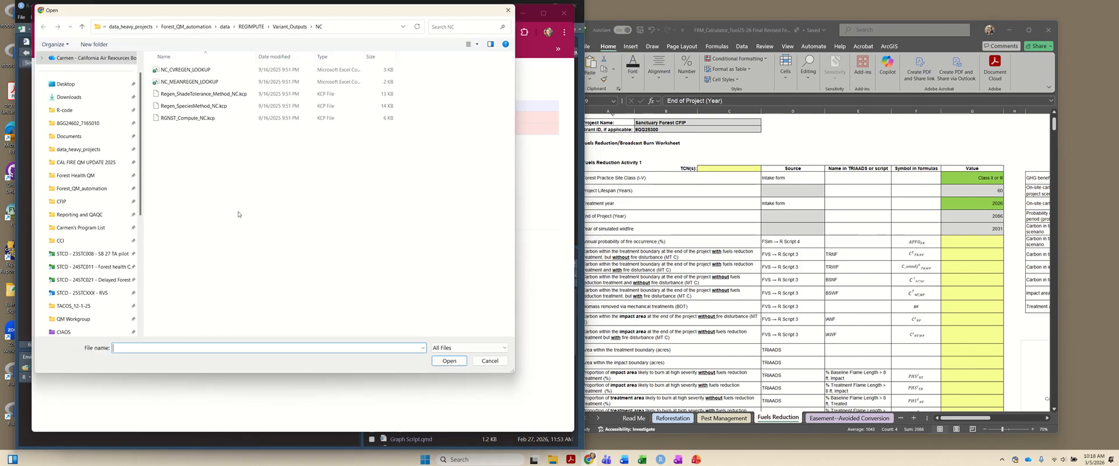
click(106, 189)
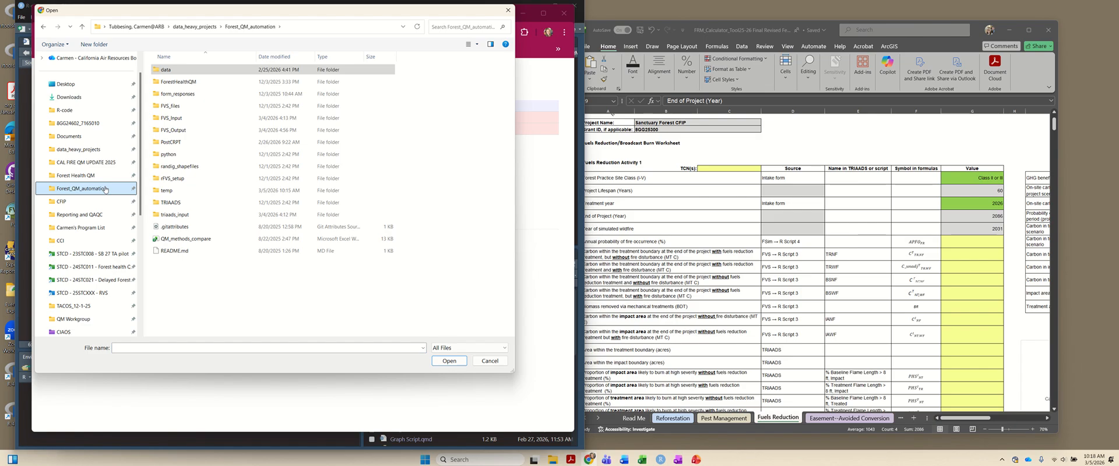
double_click(172, 118)
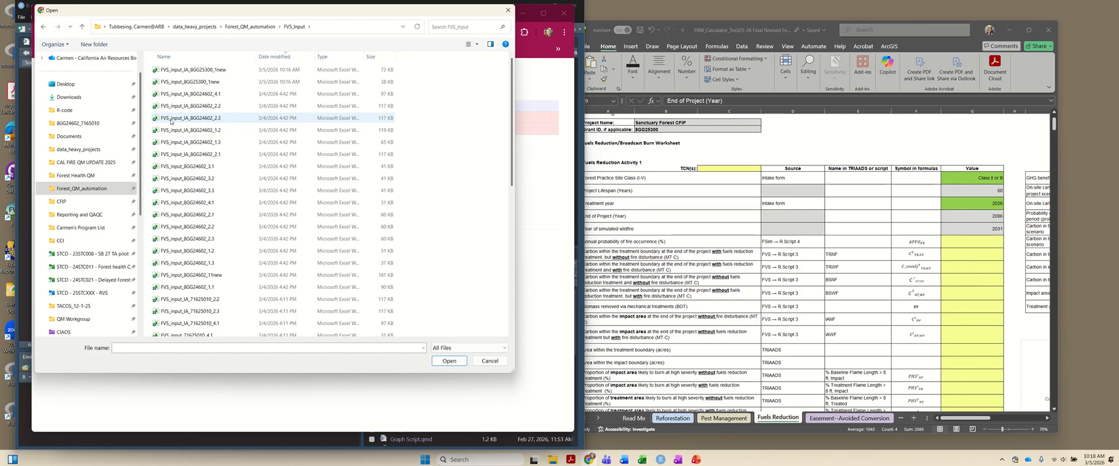
click(171, 83)
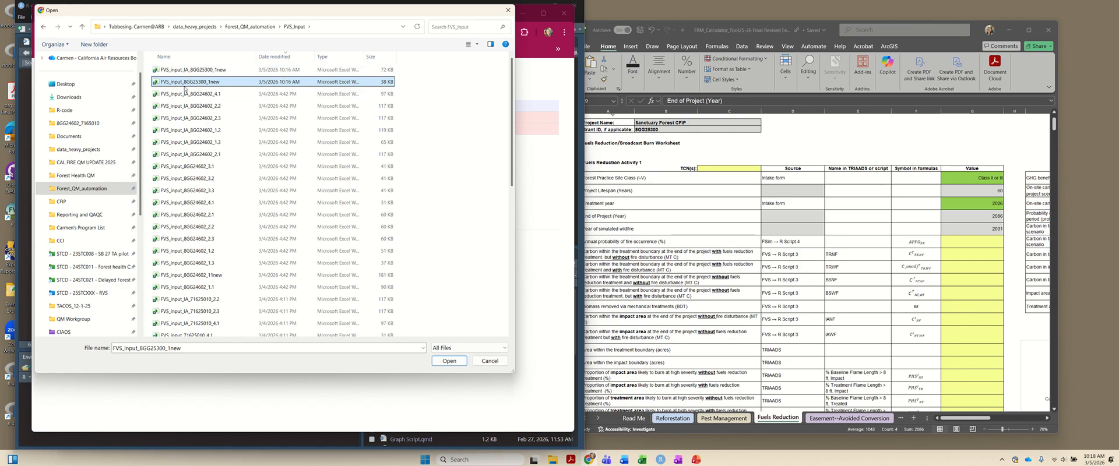
click(447, 361)
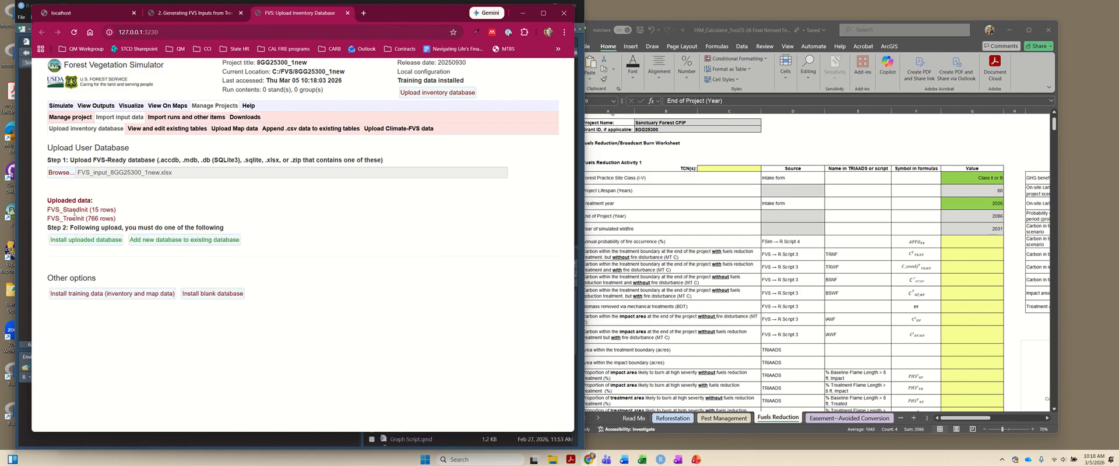
- Install the uploaded inventory database in the project and find the following instruction in the technical documentation's Fuels Reduction FVS Procedure for treatment areas
click(78, 241)
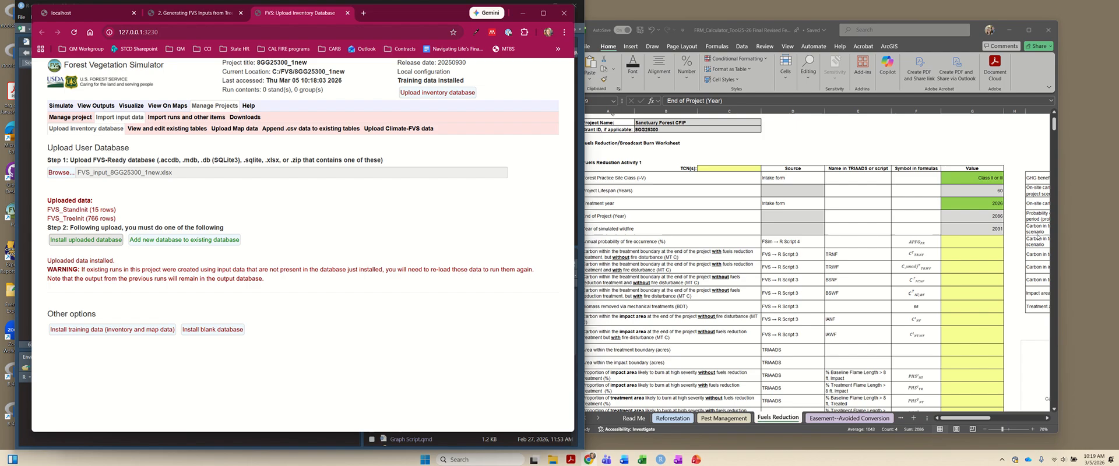
drag(688, 461, 846, 58)
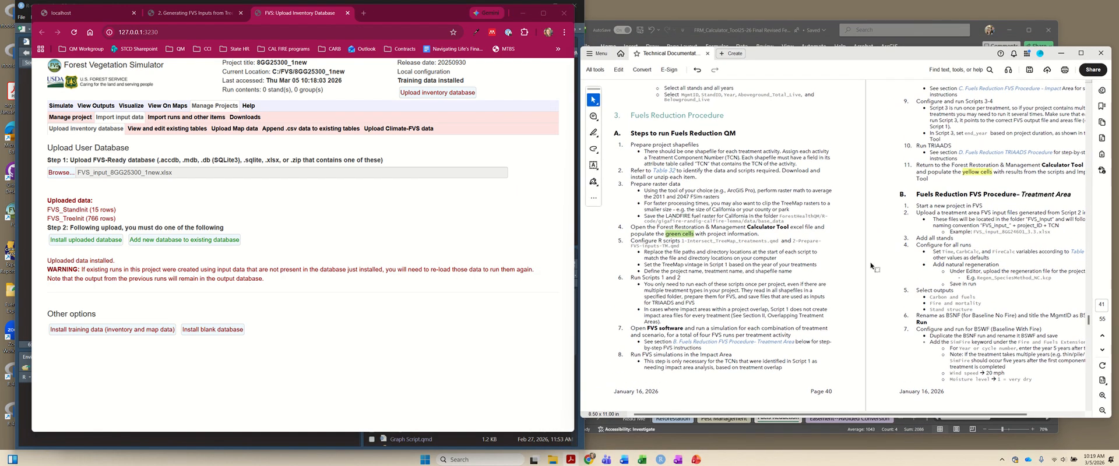
drag(874, 418, 904, 415)
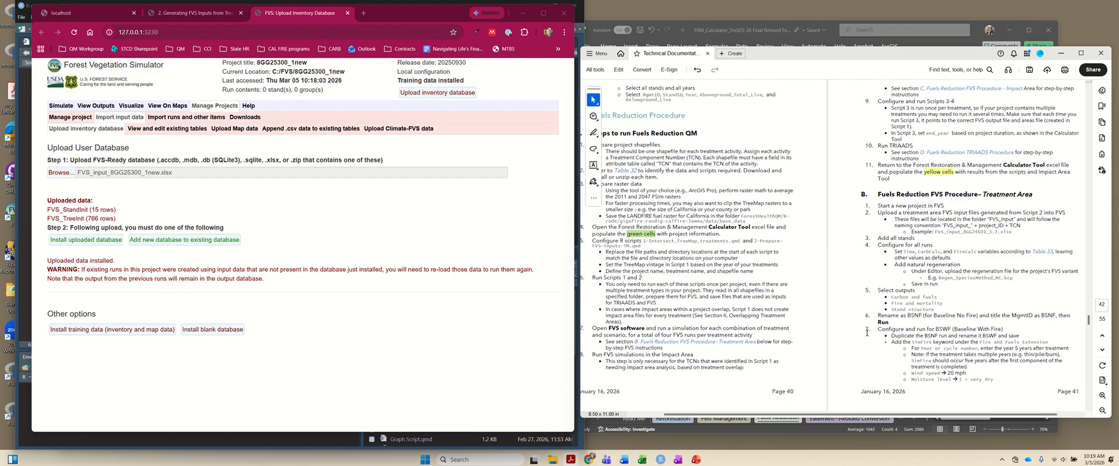
triple_click(899, 238)
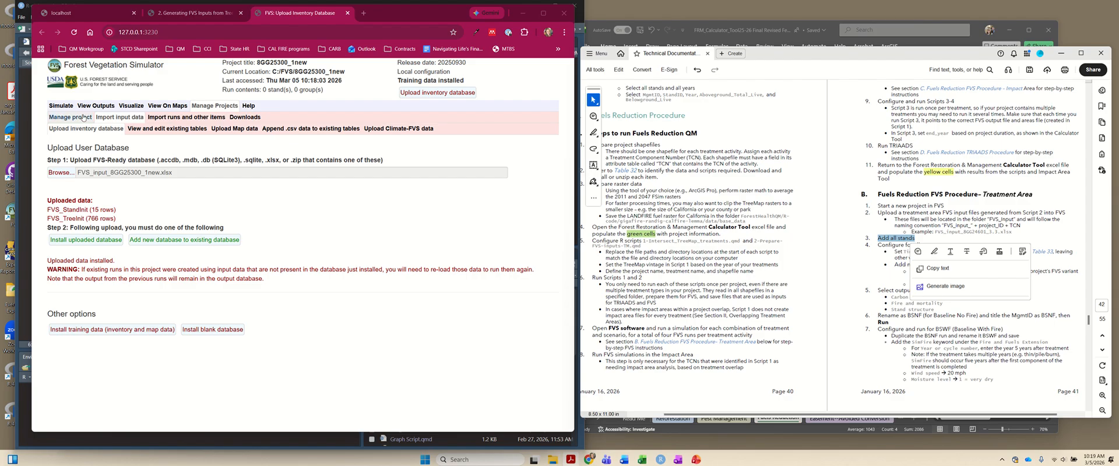
- Add every stand in the All_Stands group to the simulation run
click(64, 108)
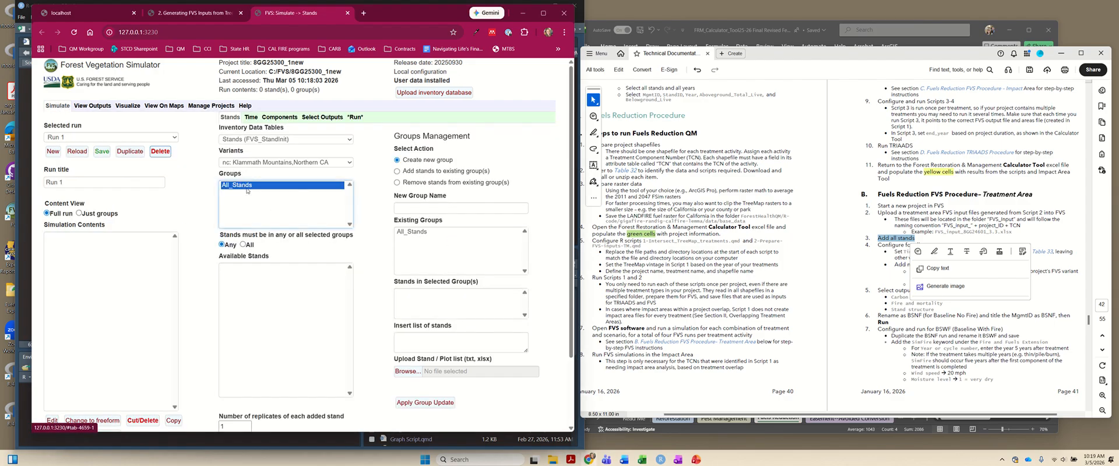
scroll(239, 282, down, 3)
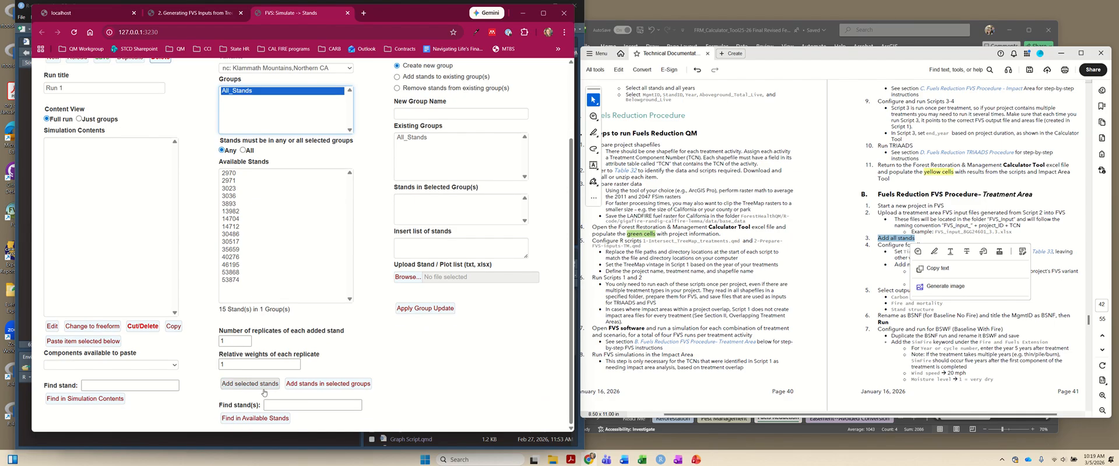
click(310, 383)
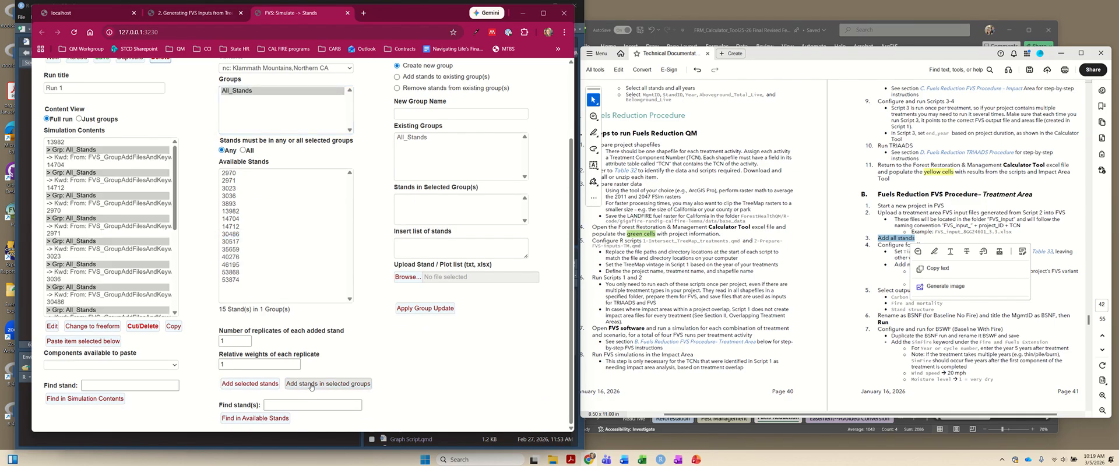
- Title the run BSNF and save it
scroll(309, 251, up, 2)
scroll(308, 251, up, 1)
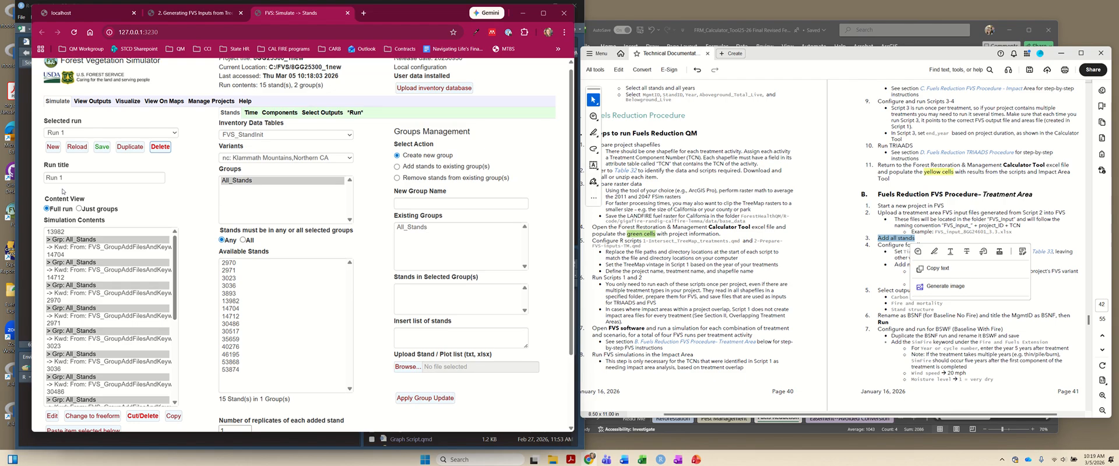
triple_click(45, 178)
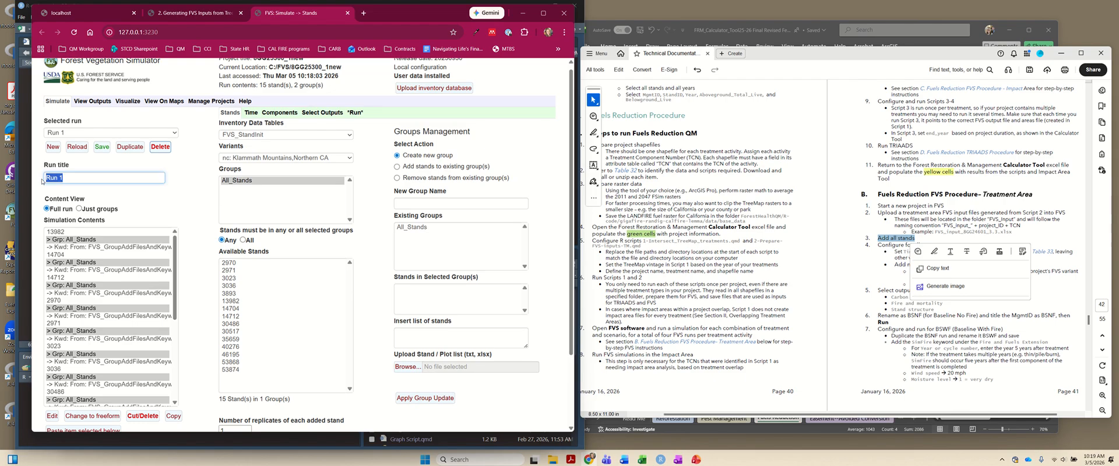
text(SNF)
click(103, 147)
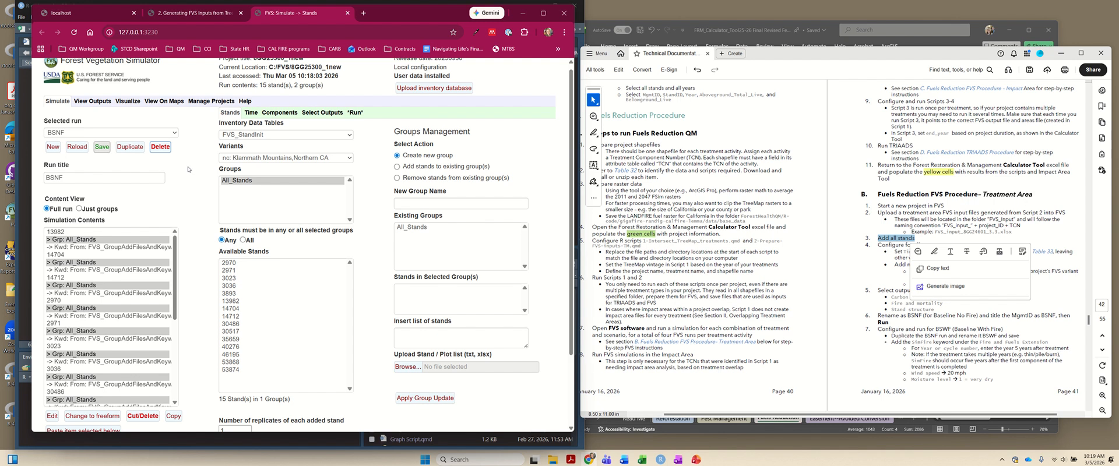
- Consult Table 33 in the technical documentation and the calculator workbook's project years, and set the run's common ending year to 2087
click(839, 271)
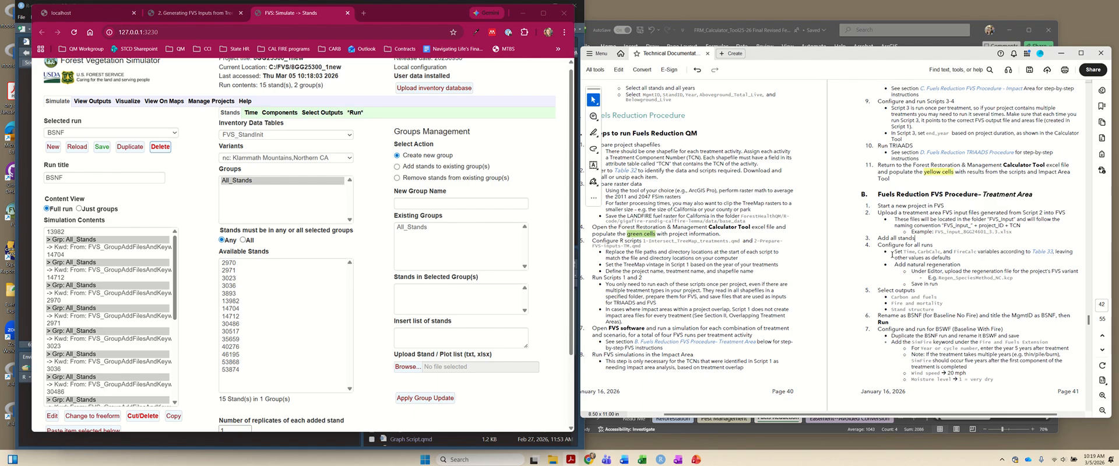
drag(893, 252, 999, 253)
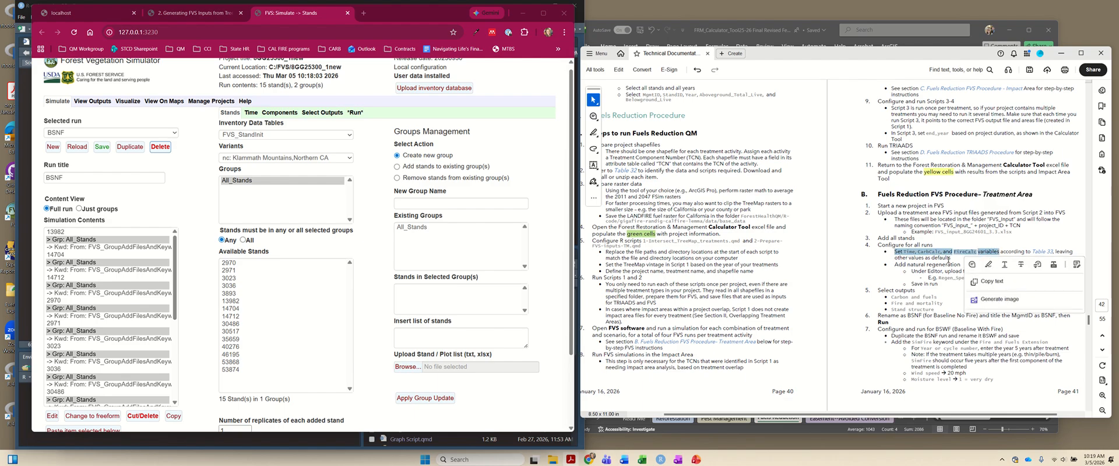
click(1042, 252)
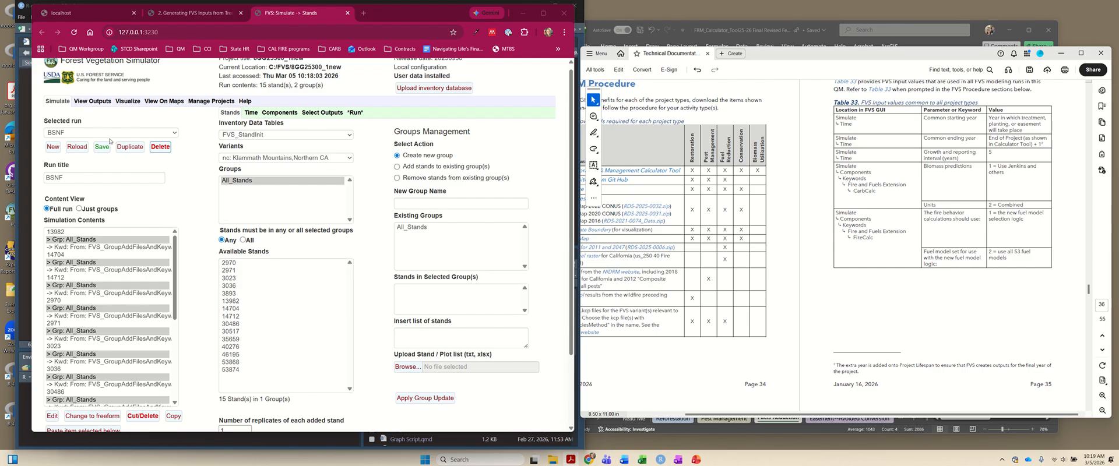
click(247, 115)
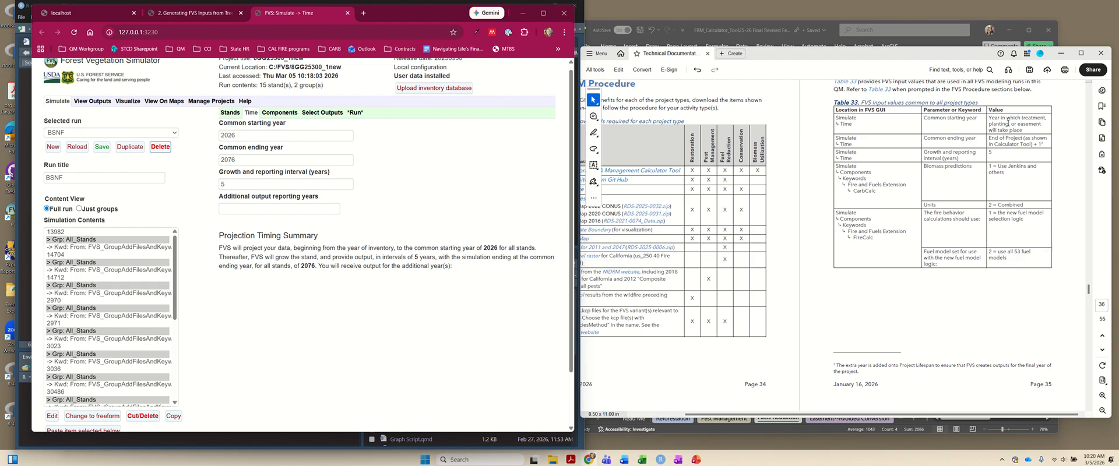
click(833, 37)
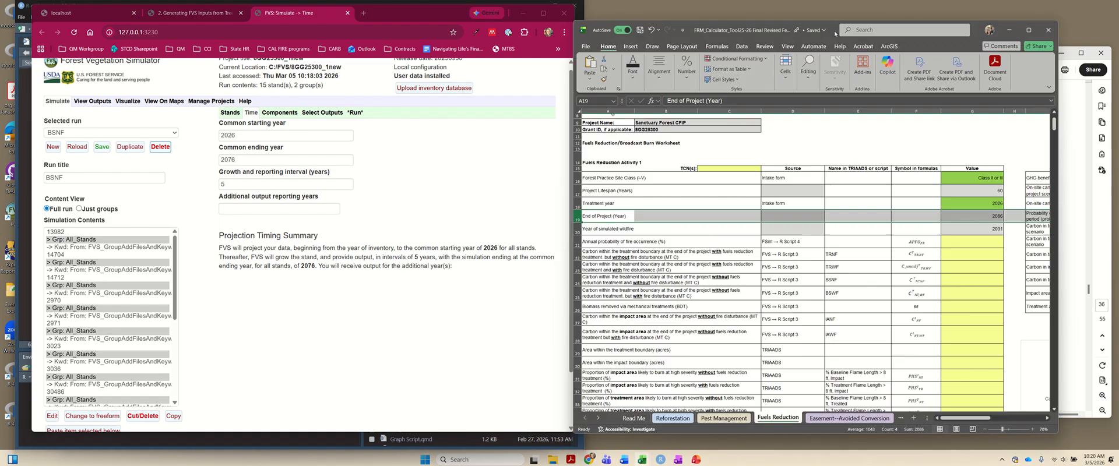
click(992, 203)
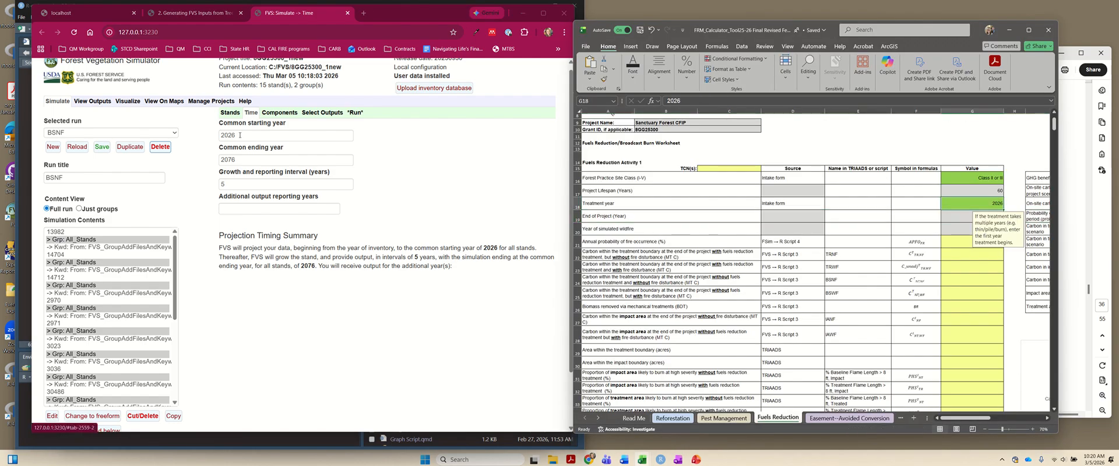
click(246, 157)
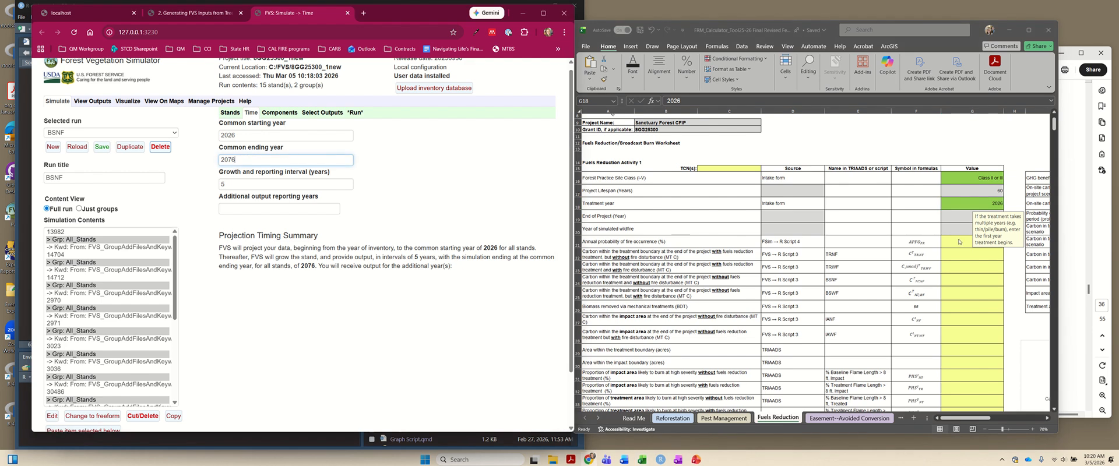
click(956, 214)
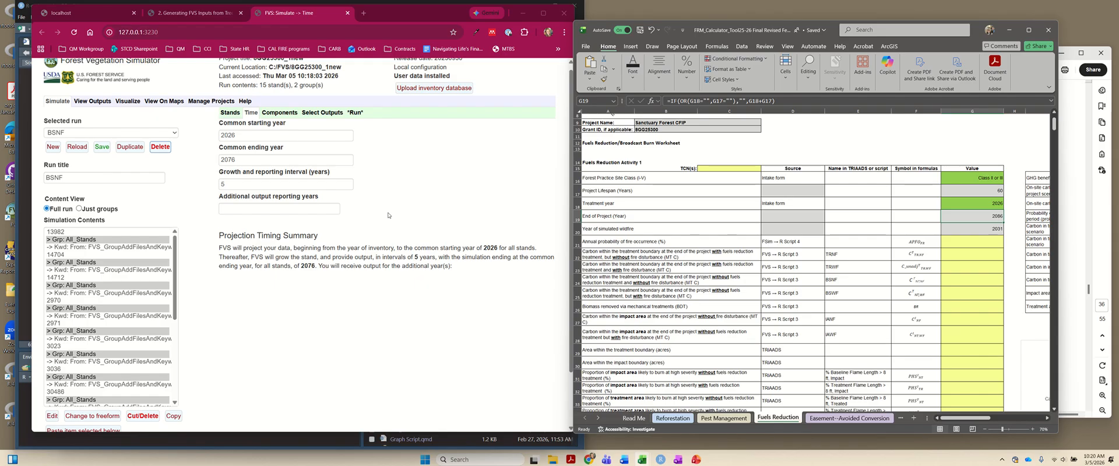
click(253, 159)
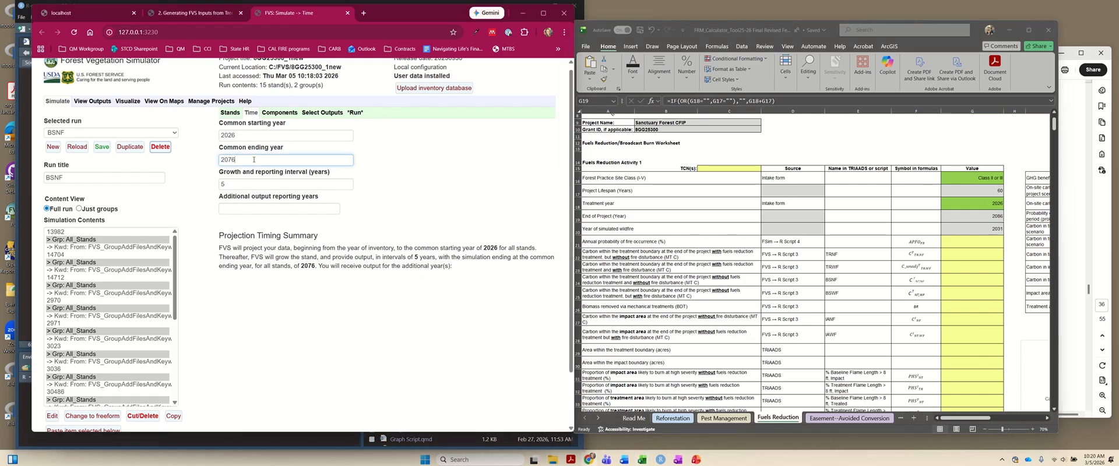
key(BackSpace)
key(BackSpace)
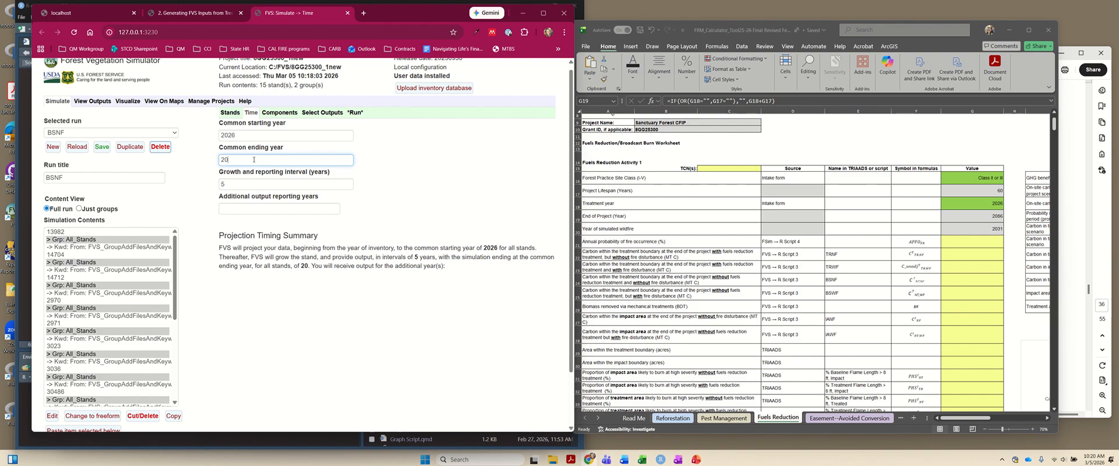
text(87)
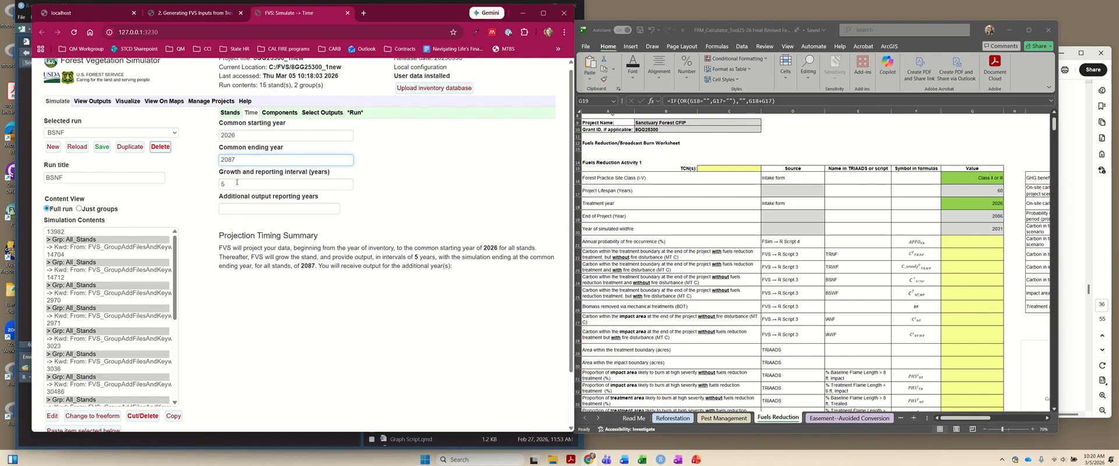
click(466, 206)
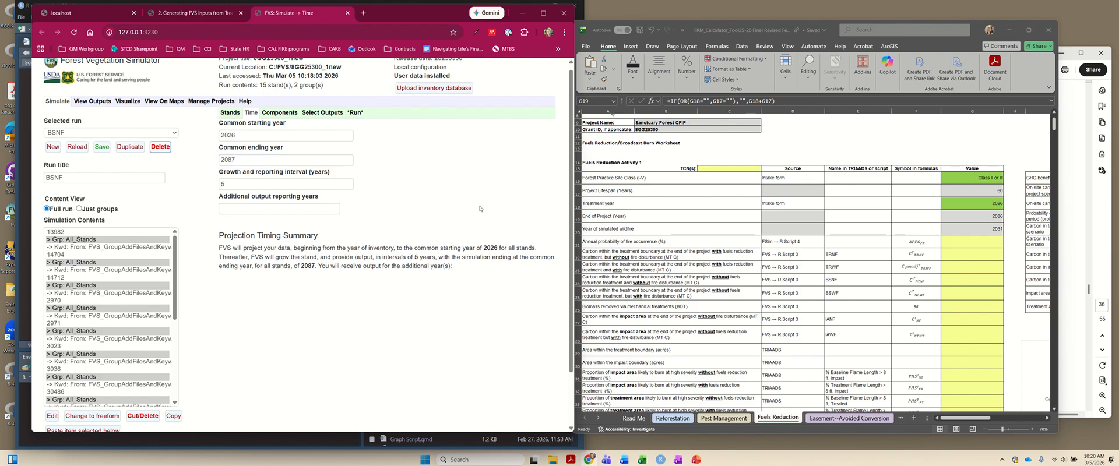
- Check the CarbCalc entry in Table 33 and open the Fire and Fuels Extension's CarbCalc keyword for the run
click(1081, 276)
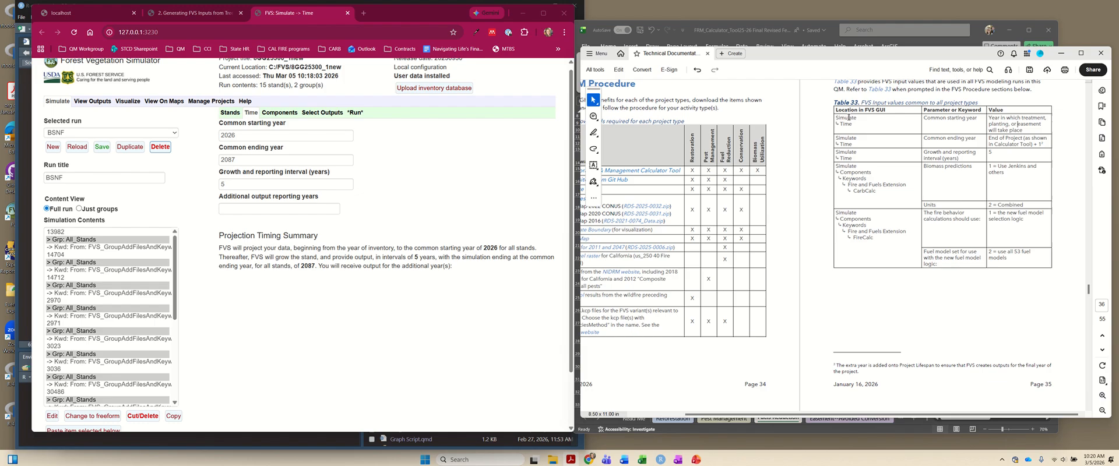
drag(843, 112, 1008, 188)
drag(836, 166, 971, 167)
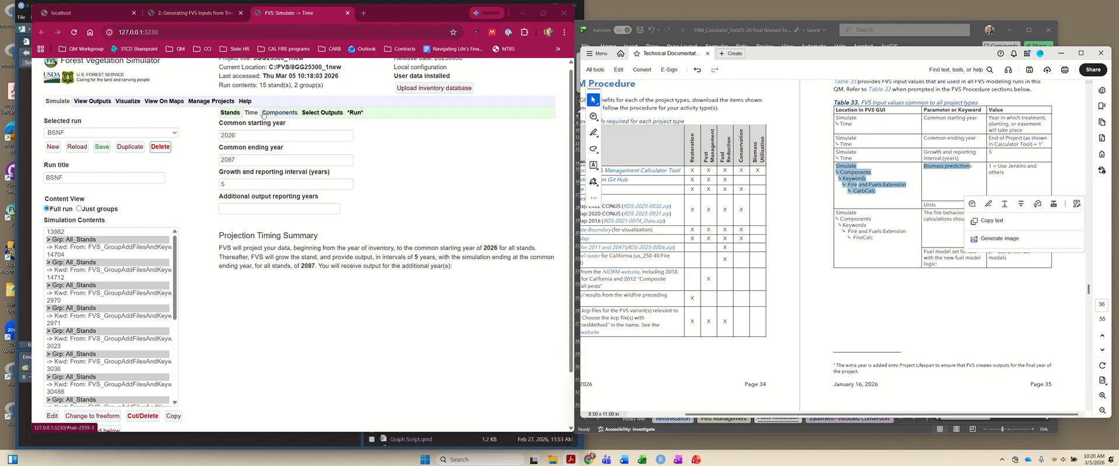
click(279, 112)
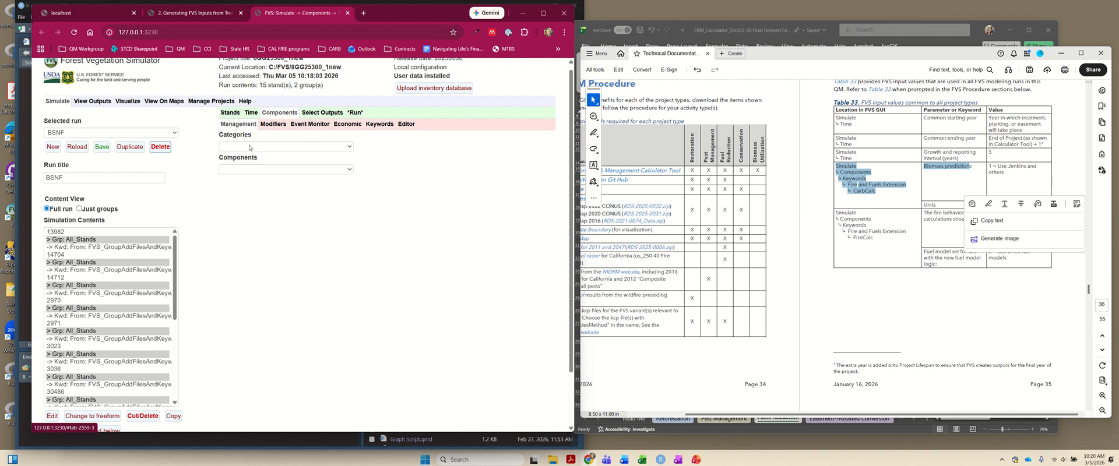
click(379, 124)
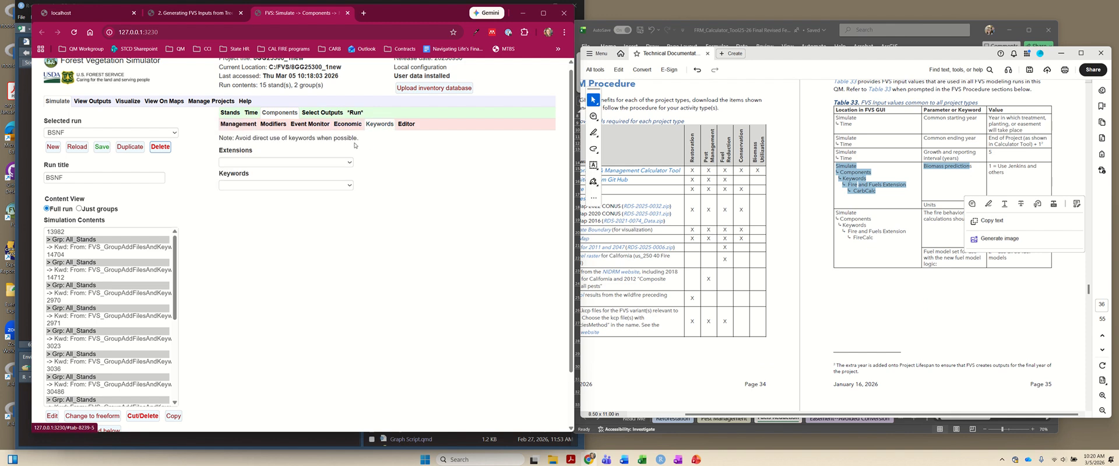
click(301, 163)
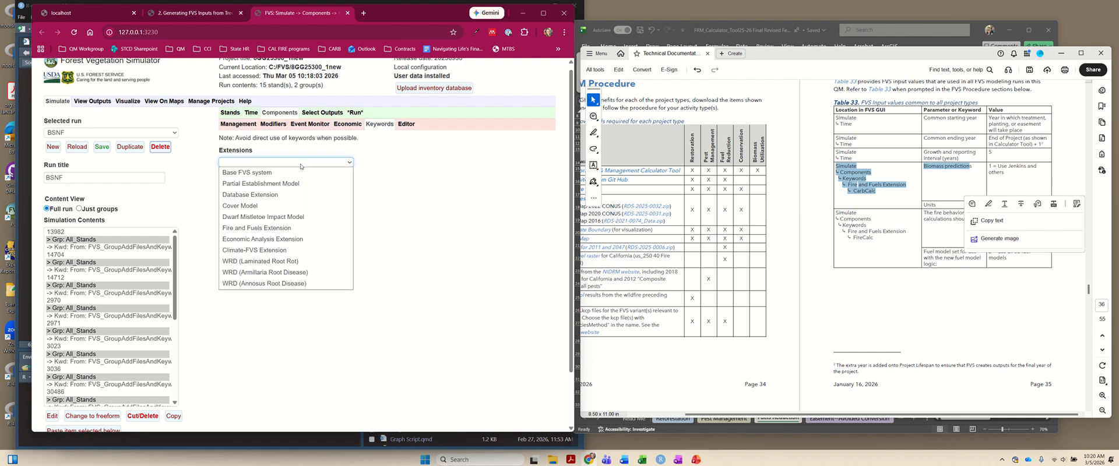
click(286, 228)
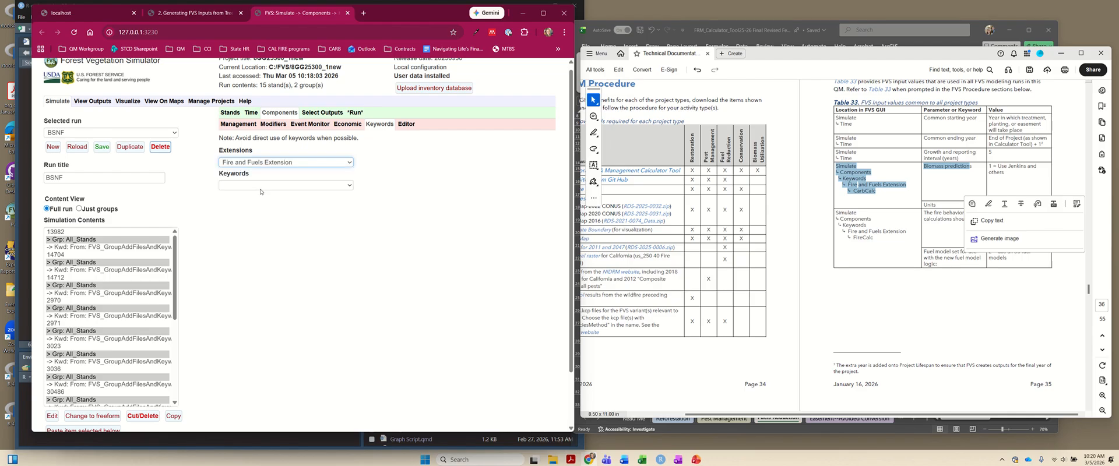
click(260, 185)
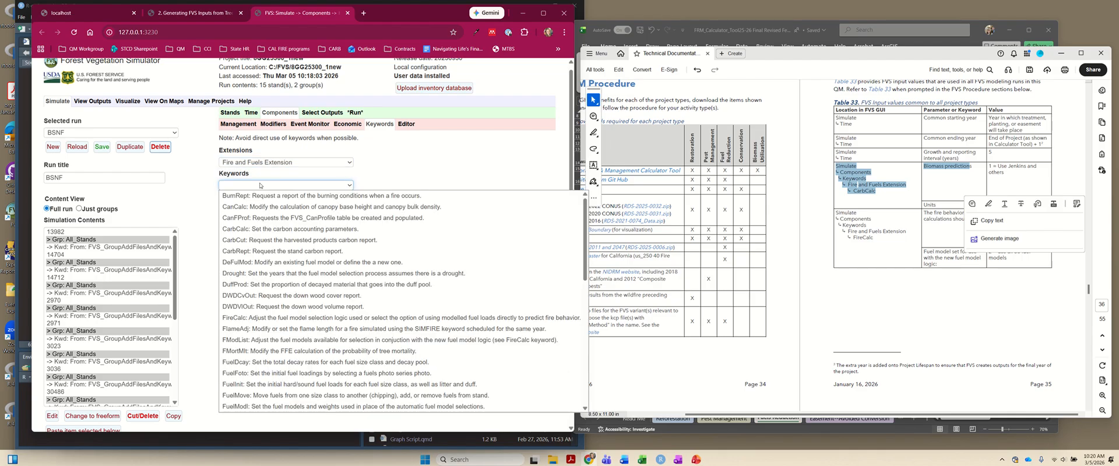
click(314, 229)
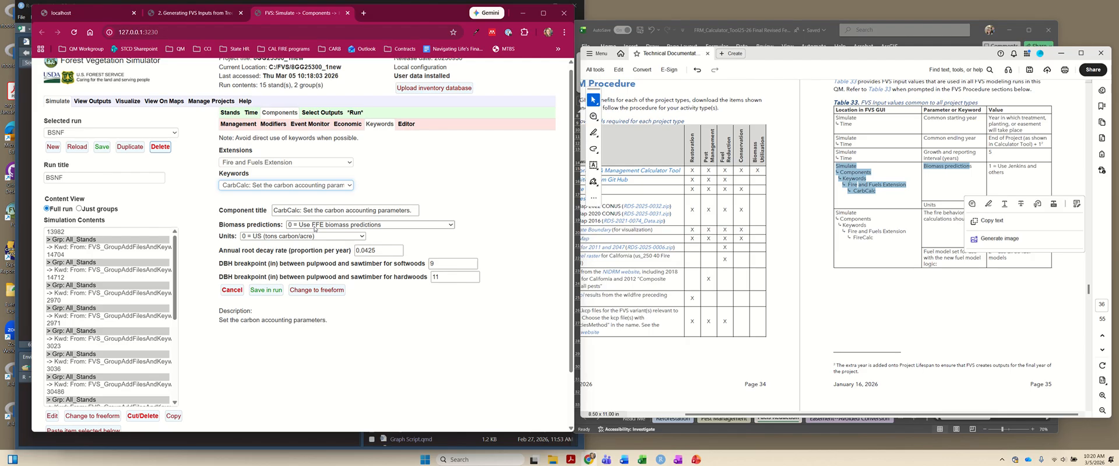
- Set CarbCalc biomass predictions to 1 = Use Jenkins and others (2003) and units to 2 = Combined (metric tons carbon/acre), and save it in the run
click(315, 226)
click(315, 239)
click(300, 236)
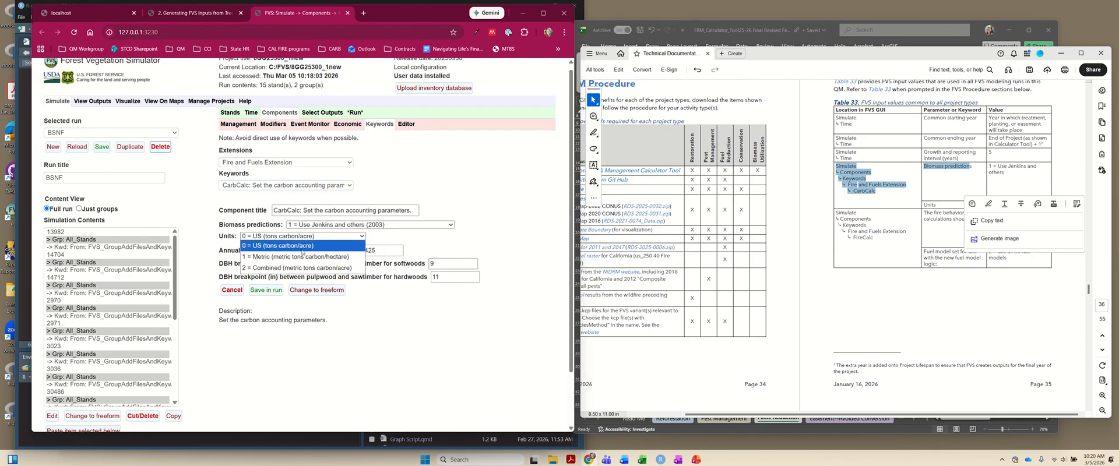
click(298, 261)
click(970, 166)
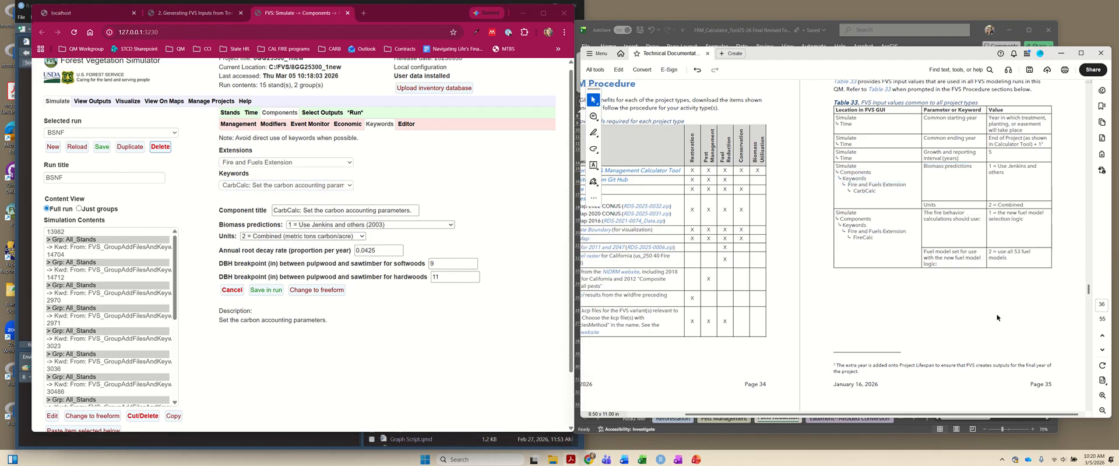
click(266, 290)
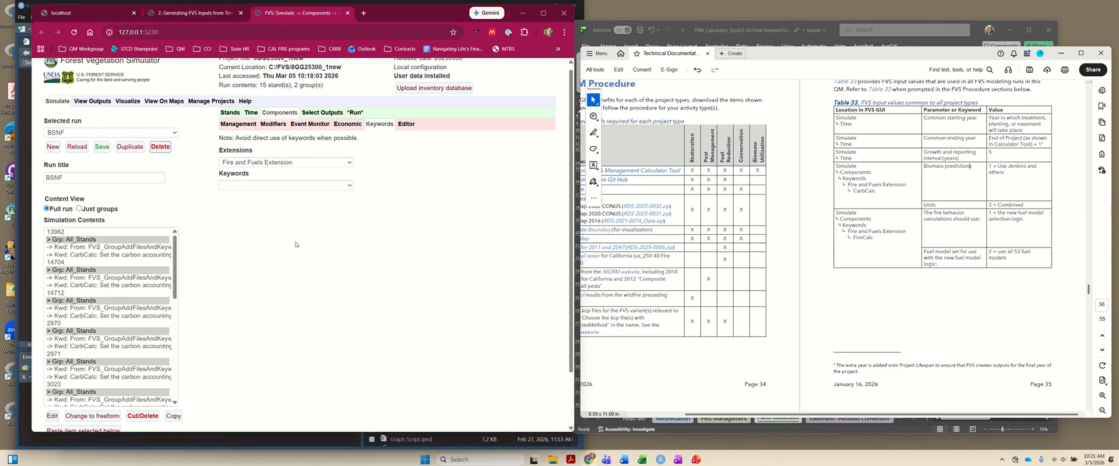
- Add the Fire and Fuels Extension's FireCalc keyword with fire behavior calculations set to 1 = the new fuel model selection logic, and save it in the run
click(297, 185)
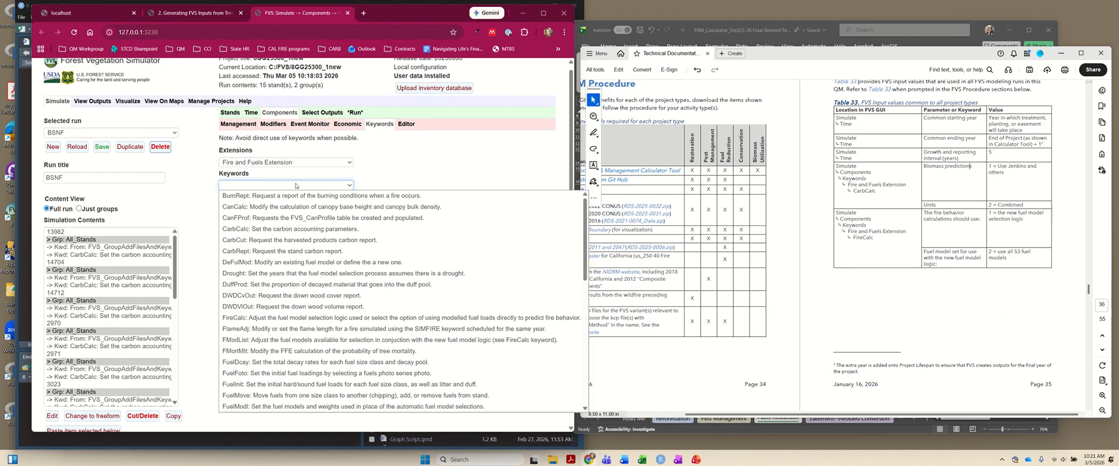
click(261, 317)
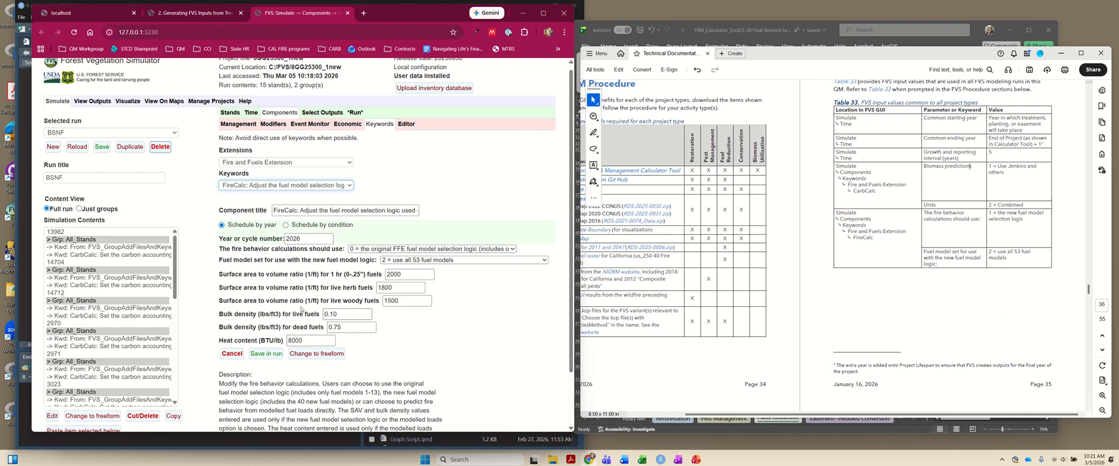
click(390, 249)
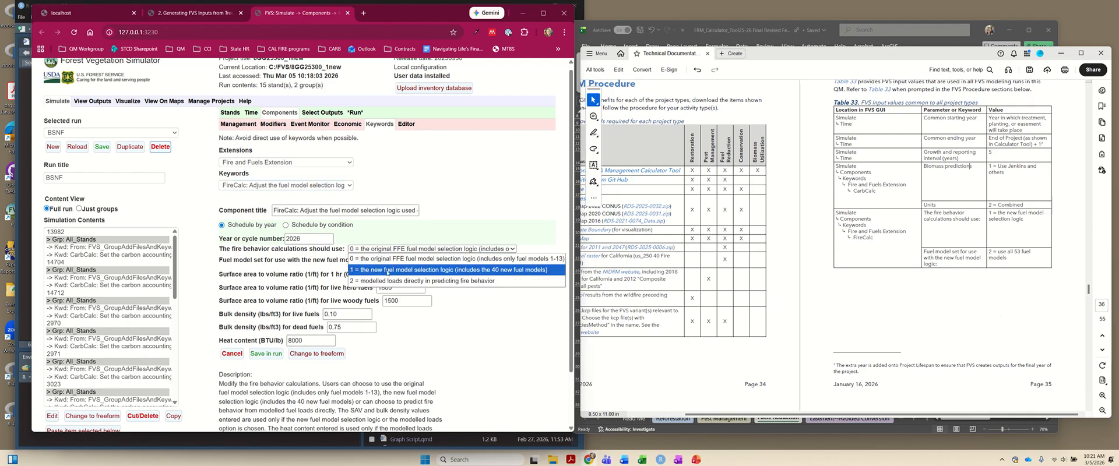
click(389, 269)
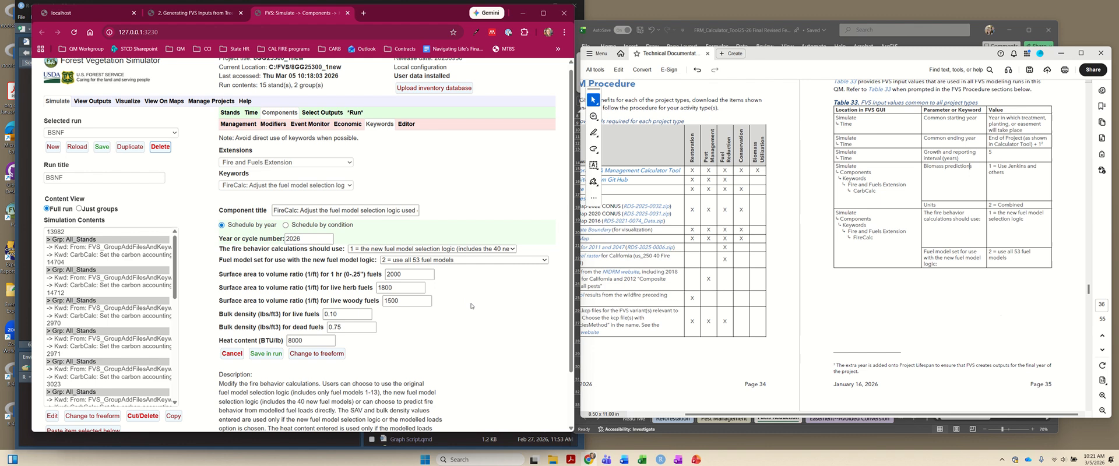
scroll(466, 304, down, 1)
click(281, 310)
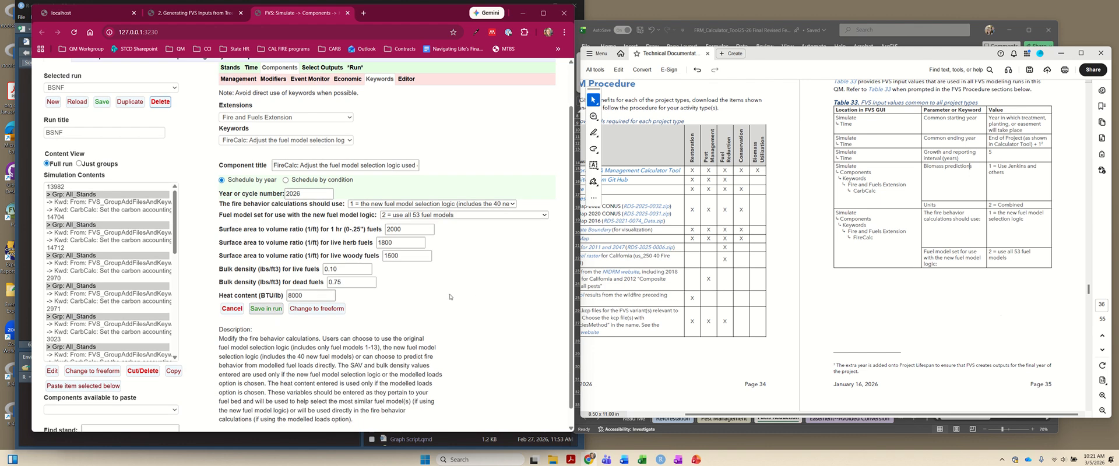
- Find the Fuels Reduction FVS Procedure for the treatment area in the technical documentation and read the instructions for adding natural regeneration
scroll(924, 247, down, 3)
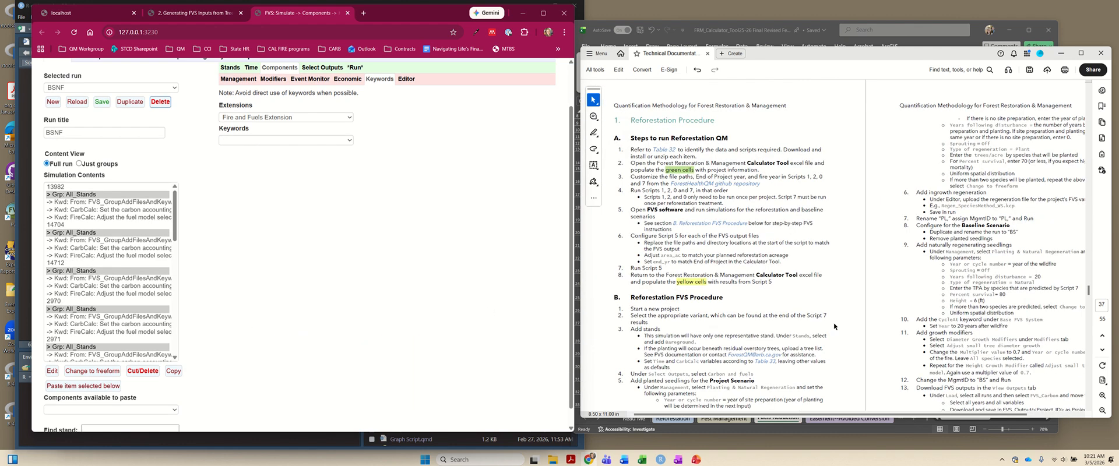
scroll(825, 311, down, 9)
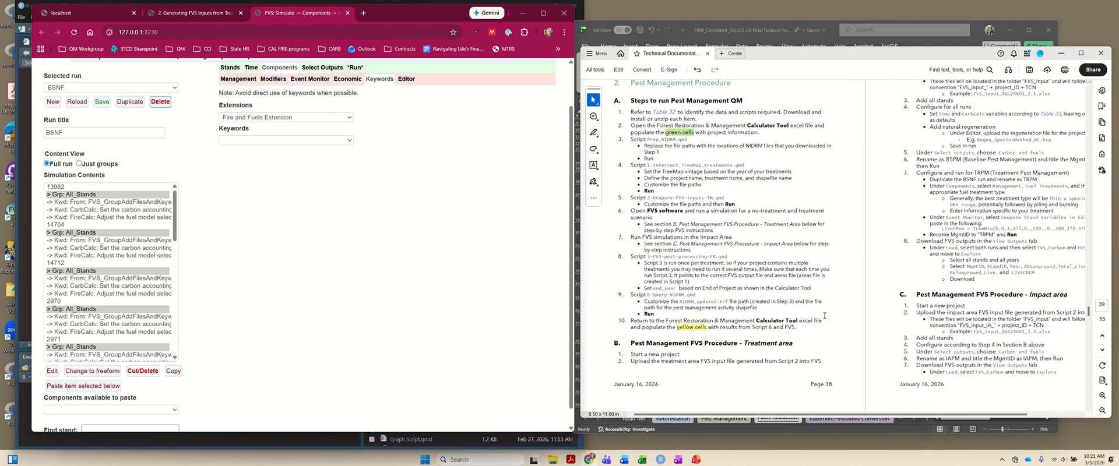
scroll(817, 328, up, 5)
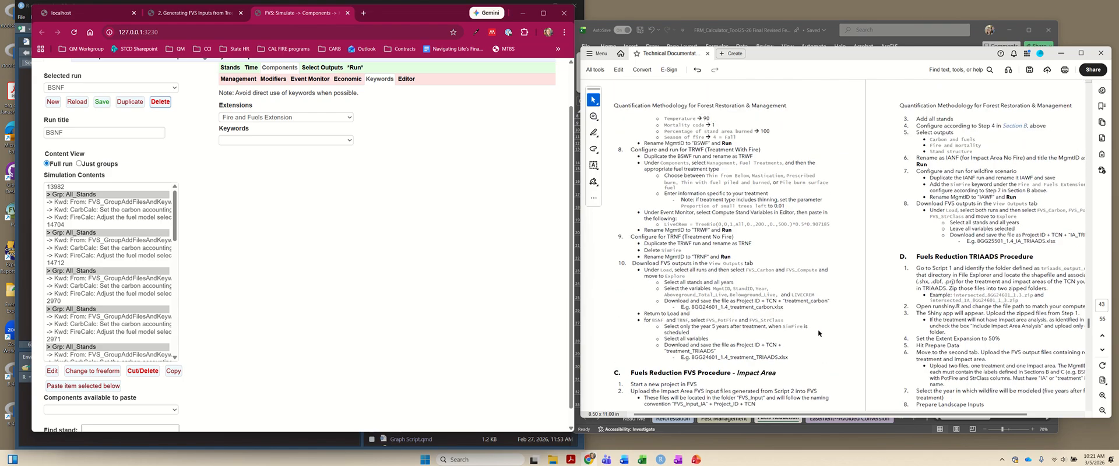
scroll(843, 353, down, 2)
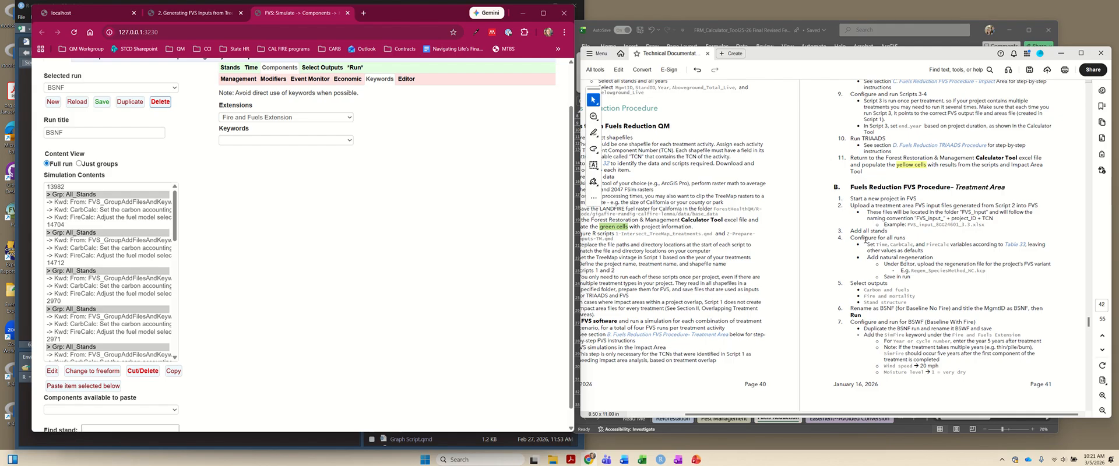
click(934, 249)
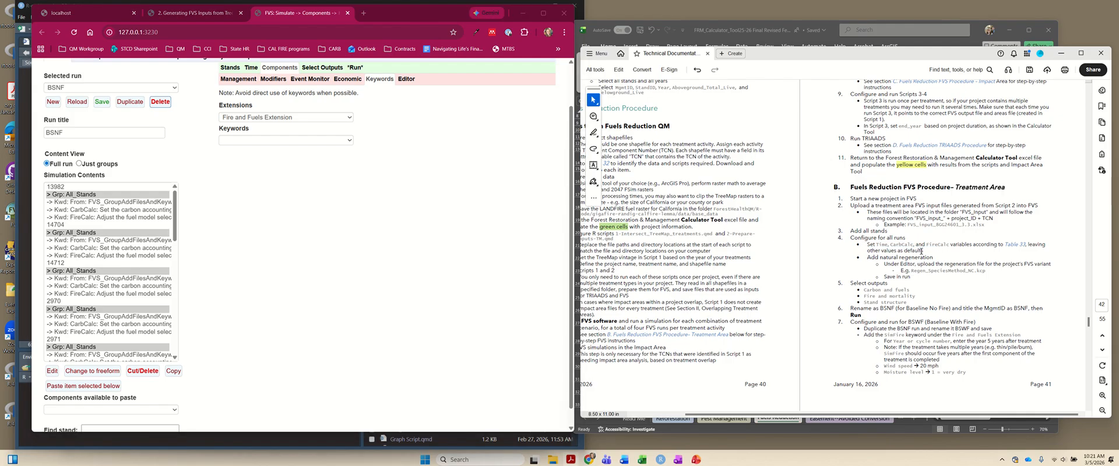
drag(874, 260, 907, 272)
click(454, 275)
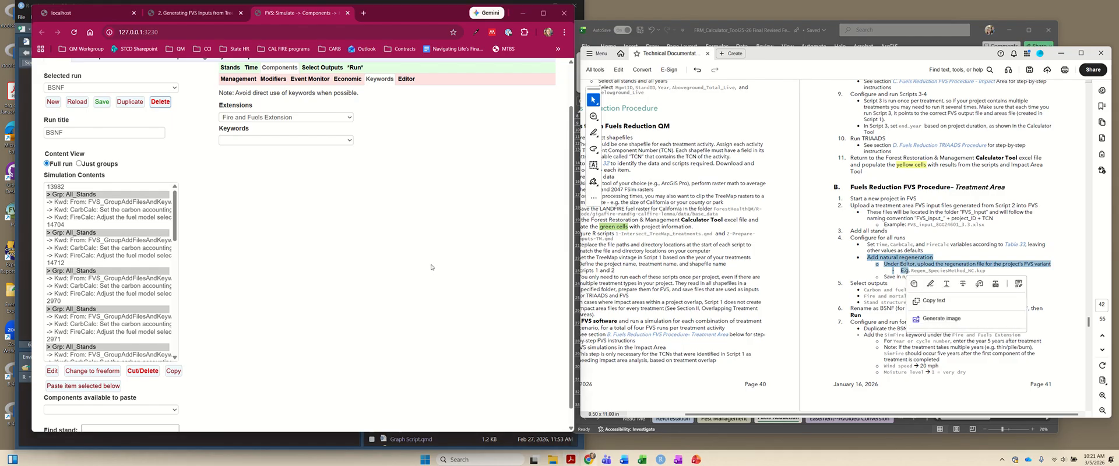
- Upload the keyword component file Regen_SpeciesMethod_NC.kcp from Forest_QM_automation's data/REGIMPUTE/Variant_Outputs/NC folder and save it in the run
scroll(408, 157, up, 2)
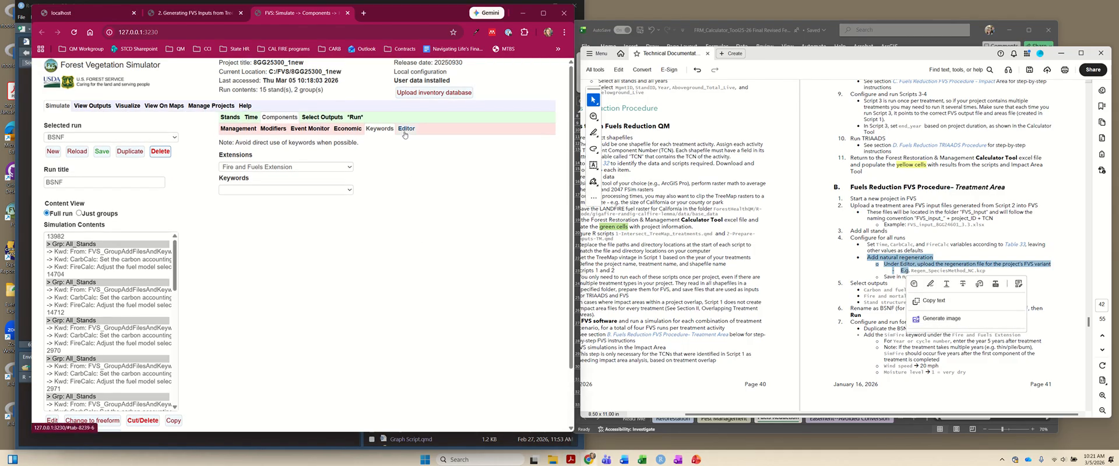
click(404, 132)
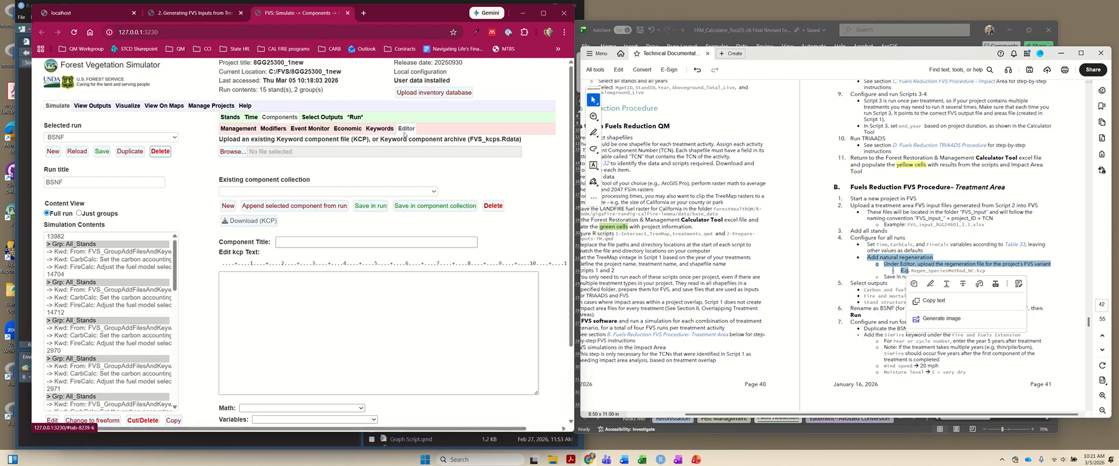
click(233, 152)
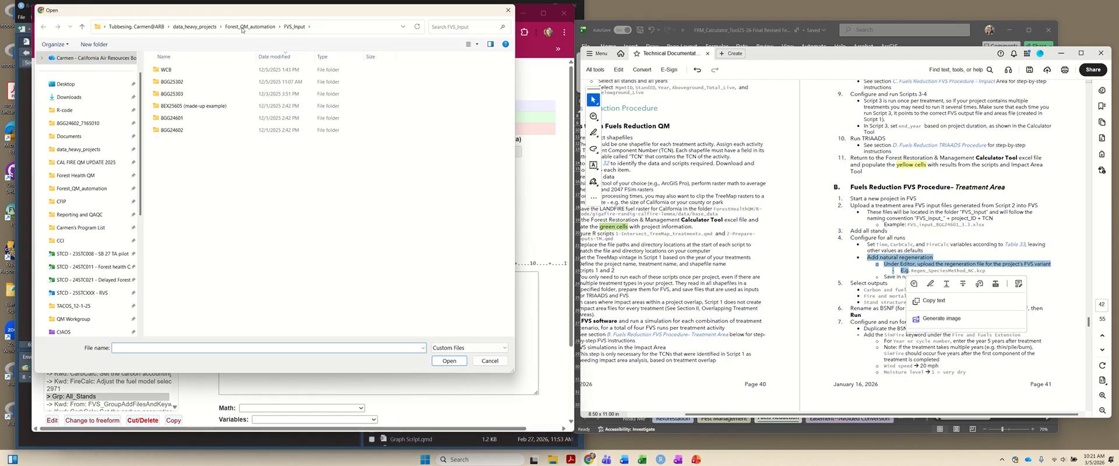
click(242, 27)
drag(239, 10, 757, 49)
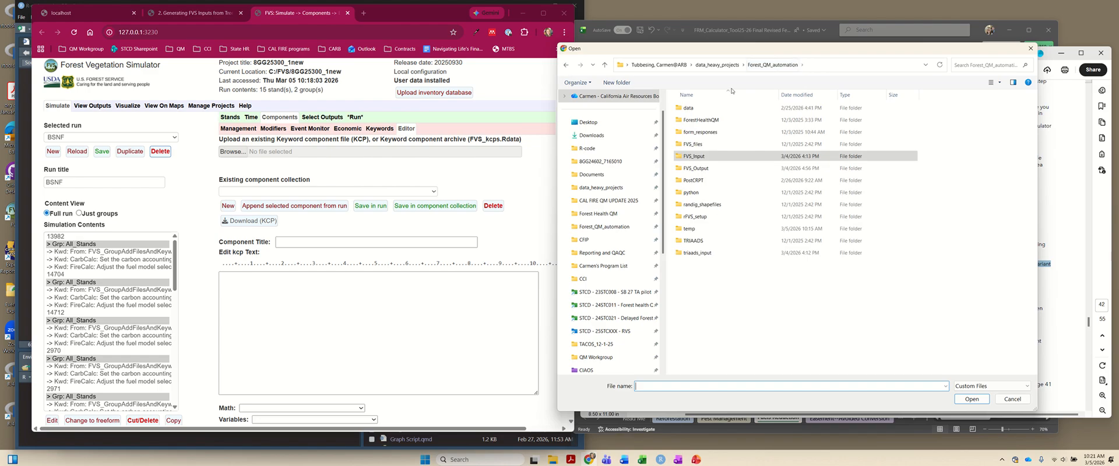
double_click(689, 107)
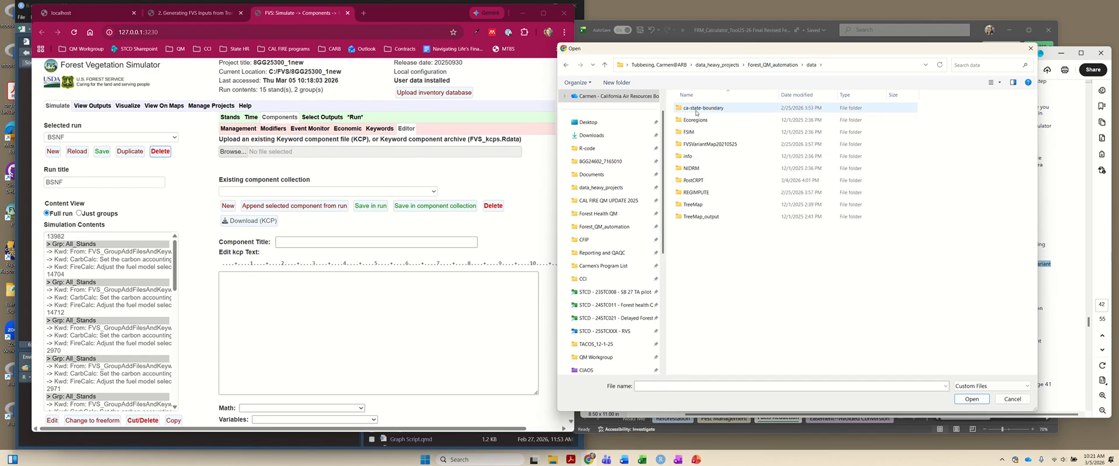
double_click(701, 194)
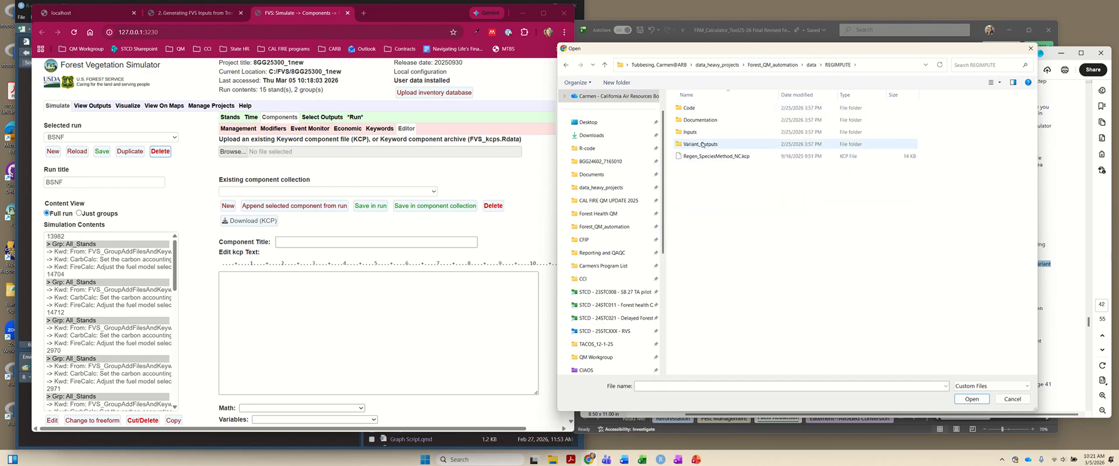
double_click(720, 145)
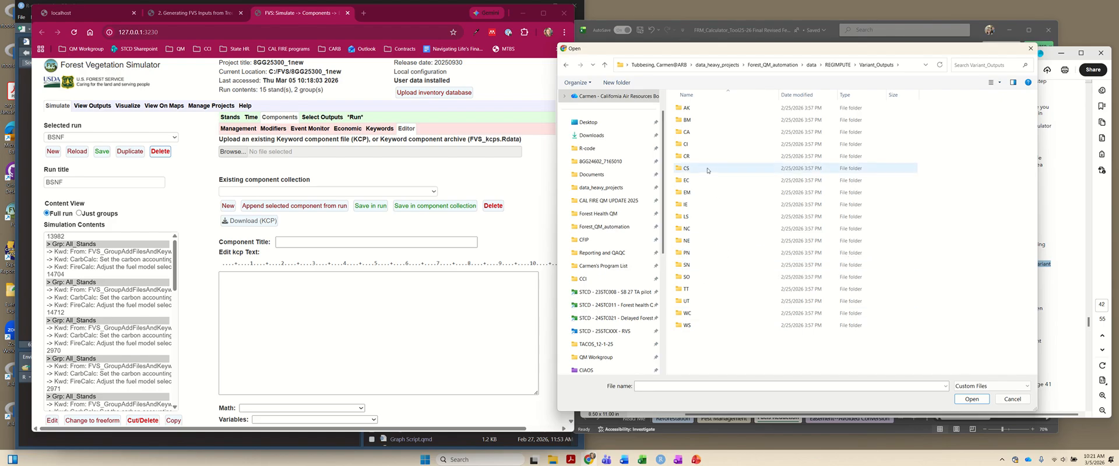
double_click(696, 228)
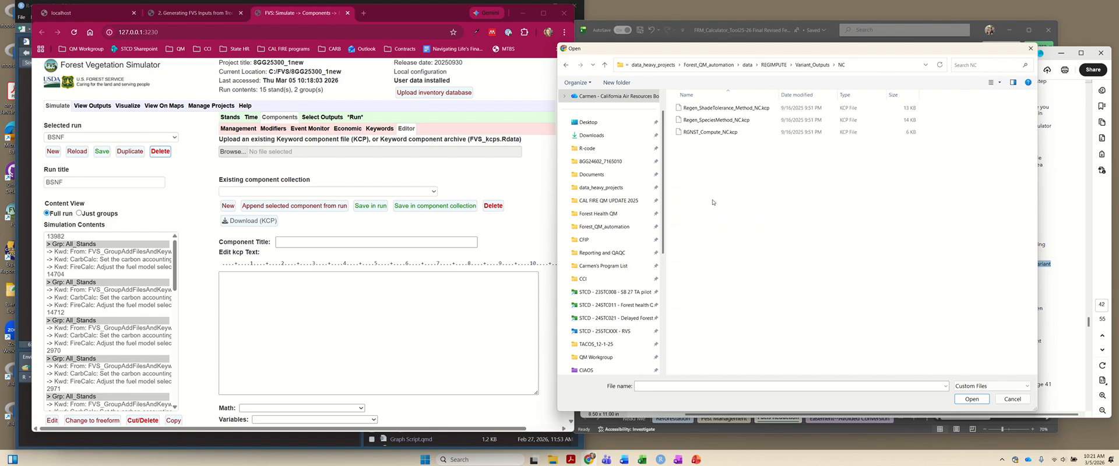
click(696, 120)
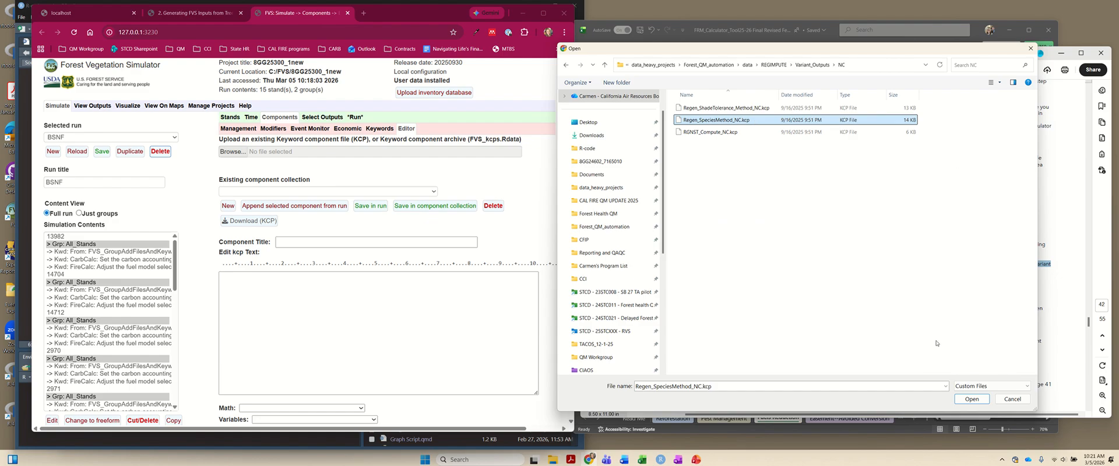
click(966, 401)
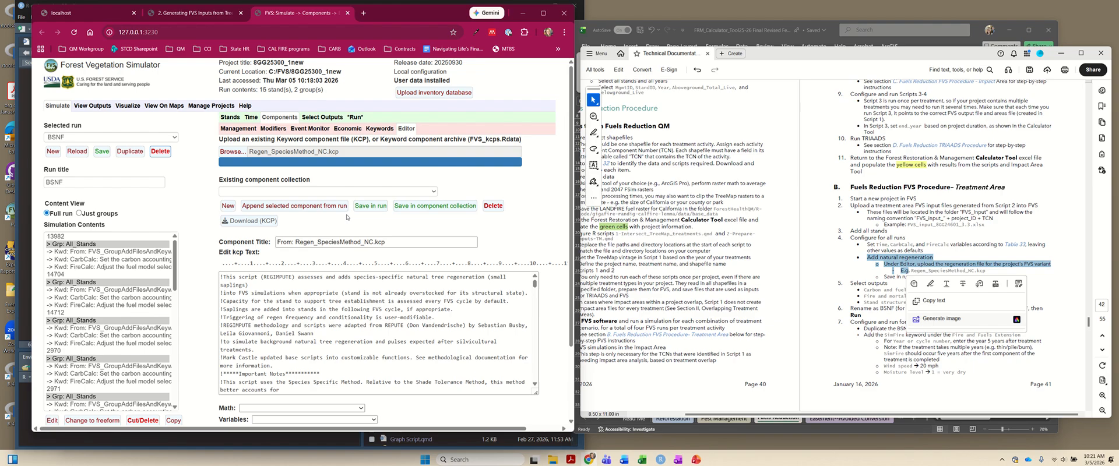
scroll(447, 241, down, 3)
click(362, 161)
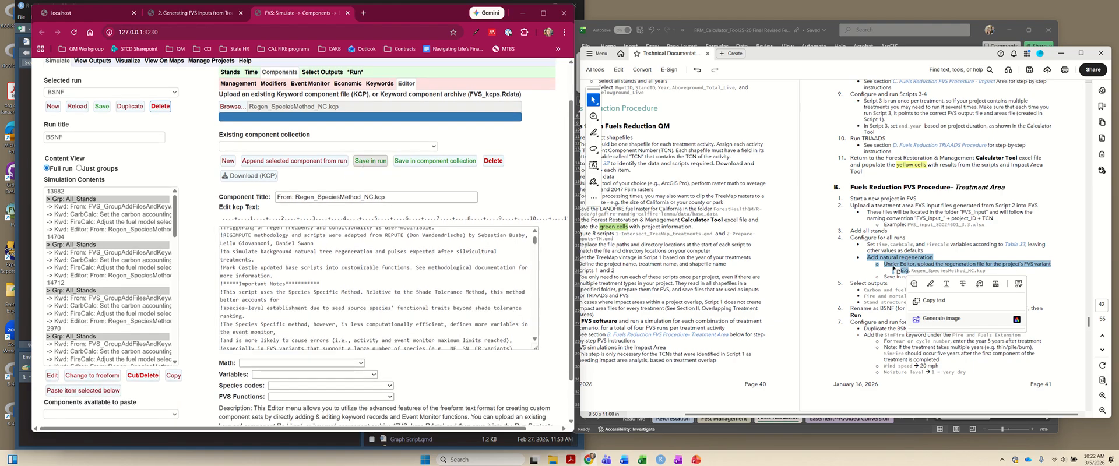
- Include the Carbon and fuels, Fire and mortality, and Stand structure outputs in the BSNF run
click(872, 272)
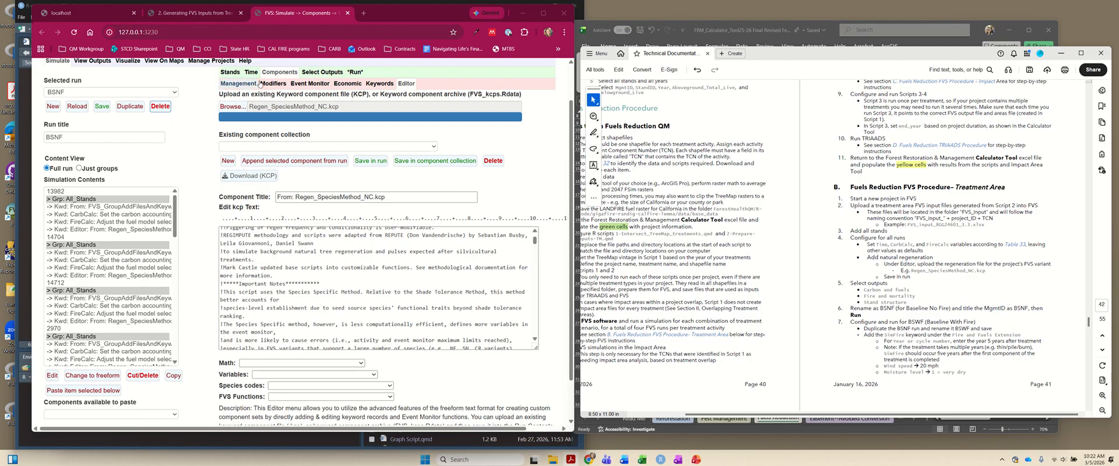
click(322, 72)
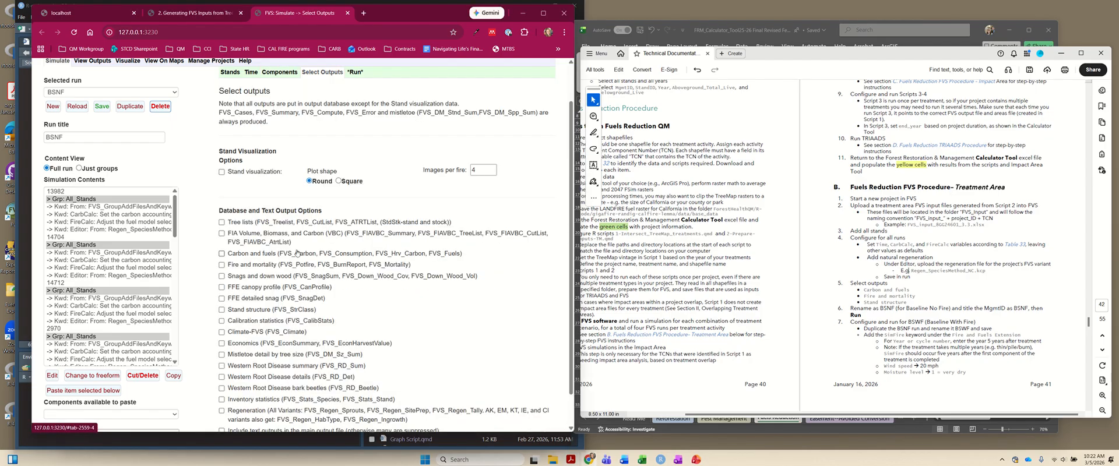
click(232, 257)
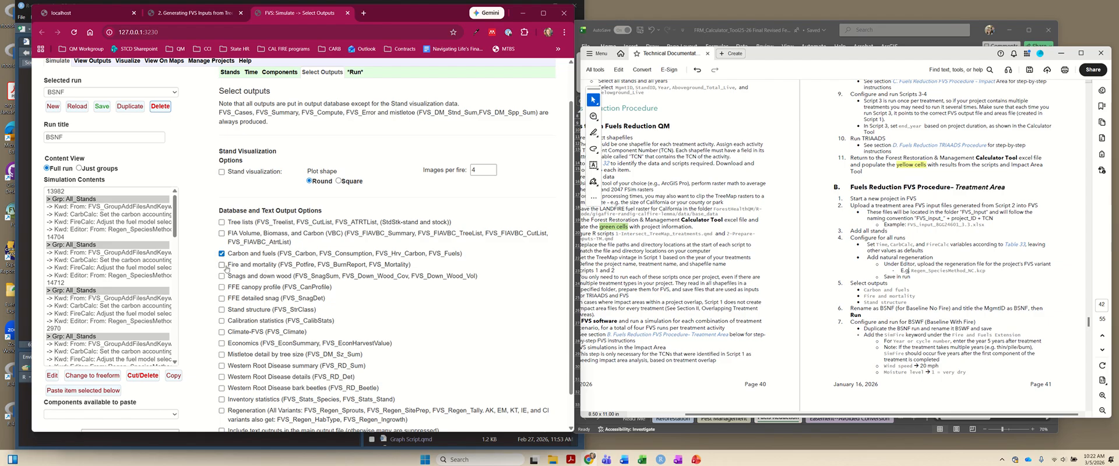
click(222, 264)
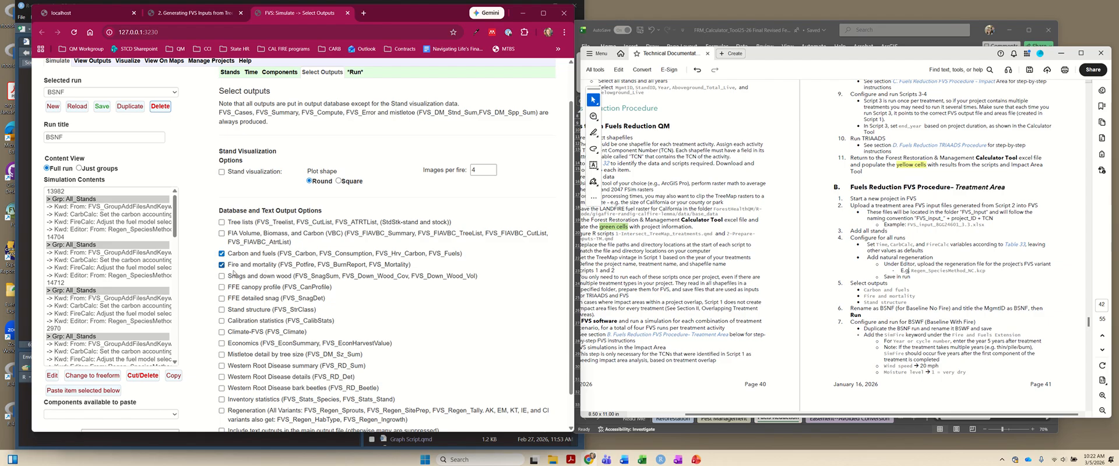
click(222, 310)
- Set the run's MgmtID to BSNF, and save and run it in the background with 4 processes
scroll(500, 274, up, 2)
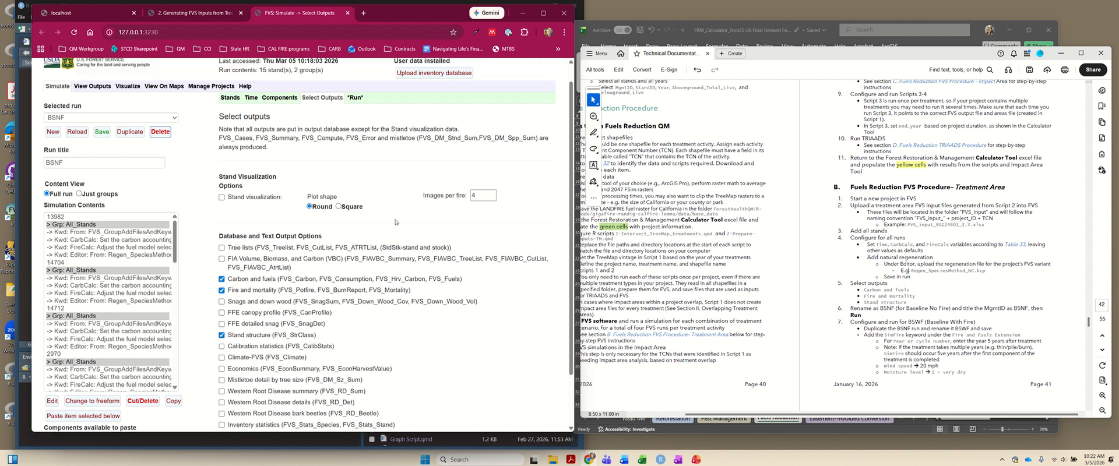
click(351, 117)
double_click(238, 142)
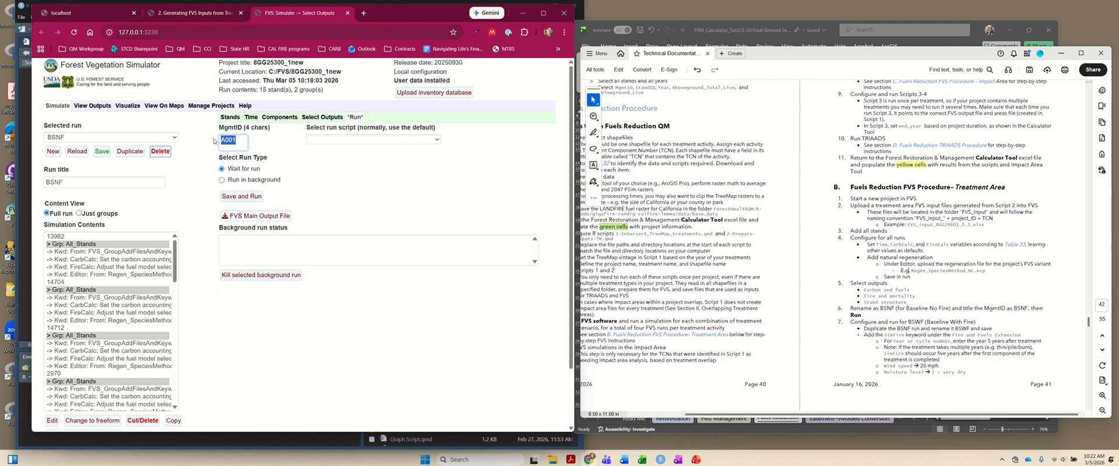
text(BSNF)
click(252, 180)
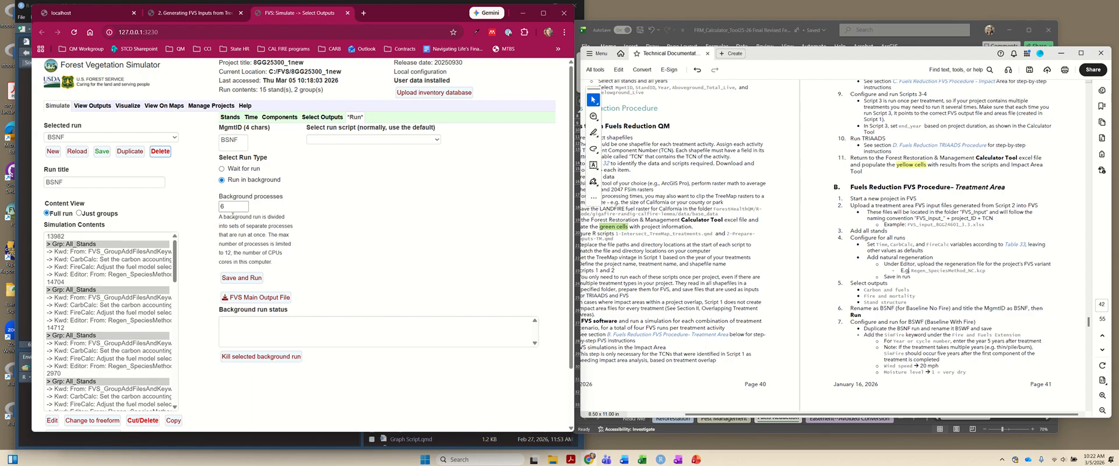
double_click(227, 253)
click(231, 207)
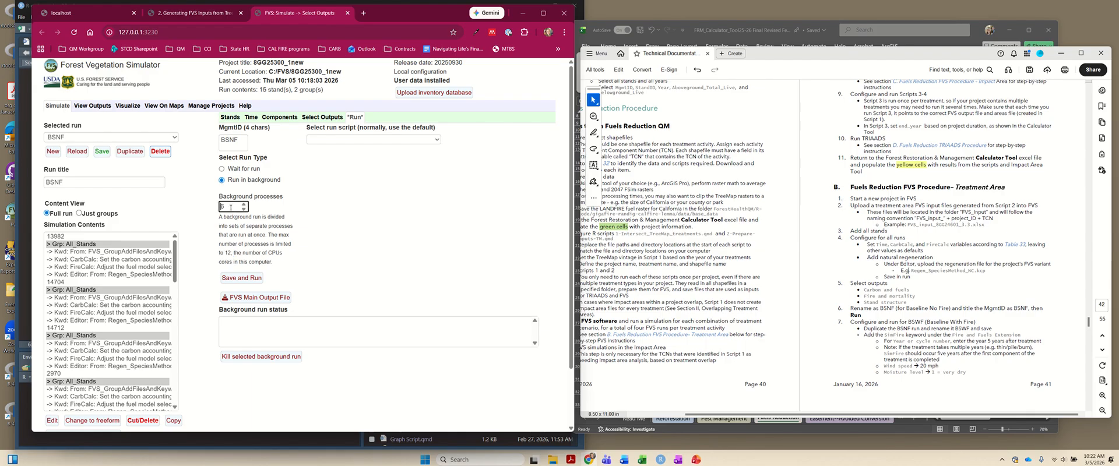
double_click(230, 207)
click(240, 278)
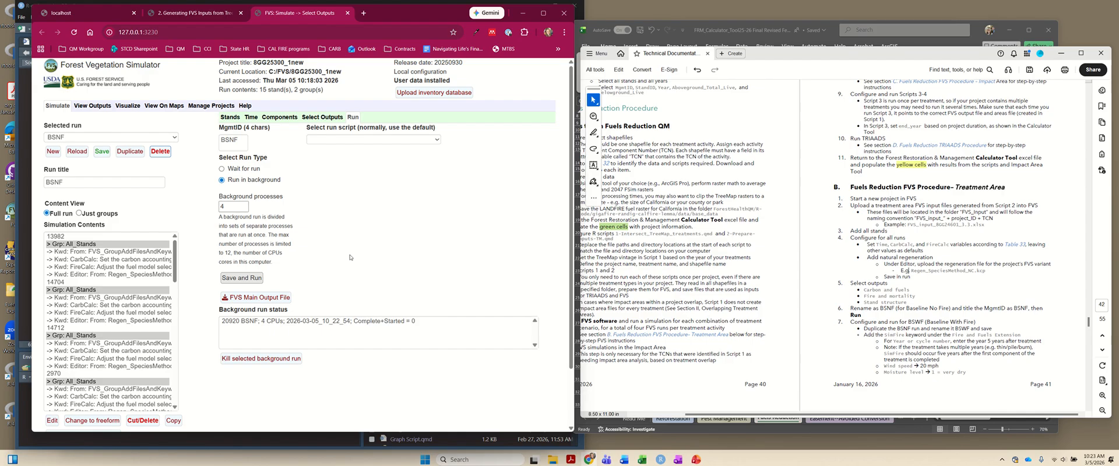
- Duplicate the BSNF run, title the copy BSWF, save it, and check the list of available runs
click(69, 183)
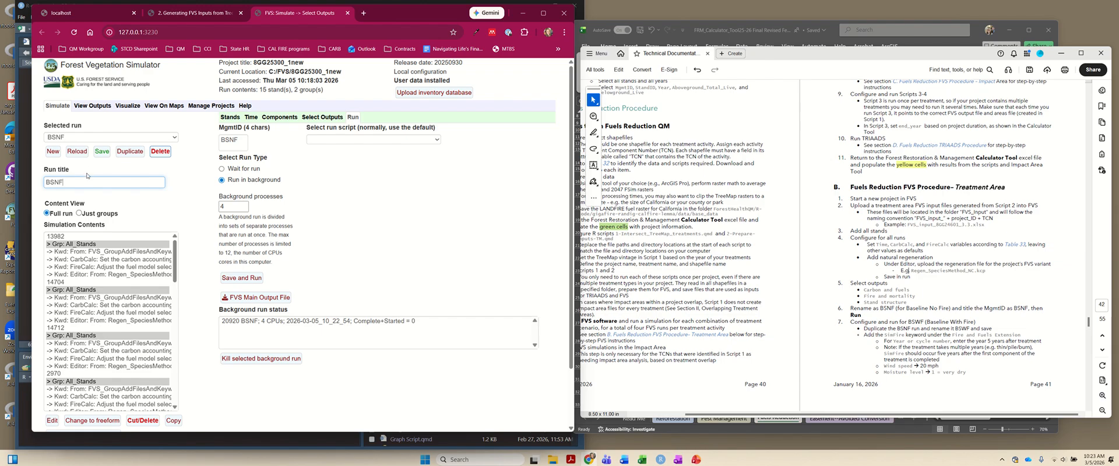
click(129, 152)
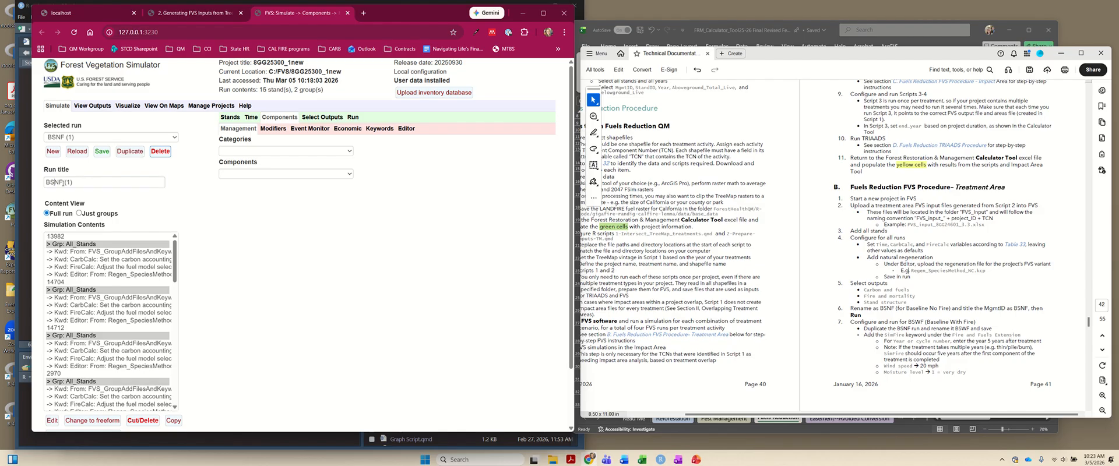
drag(57, 182, 94, 182)
text(WF)
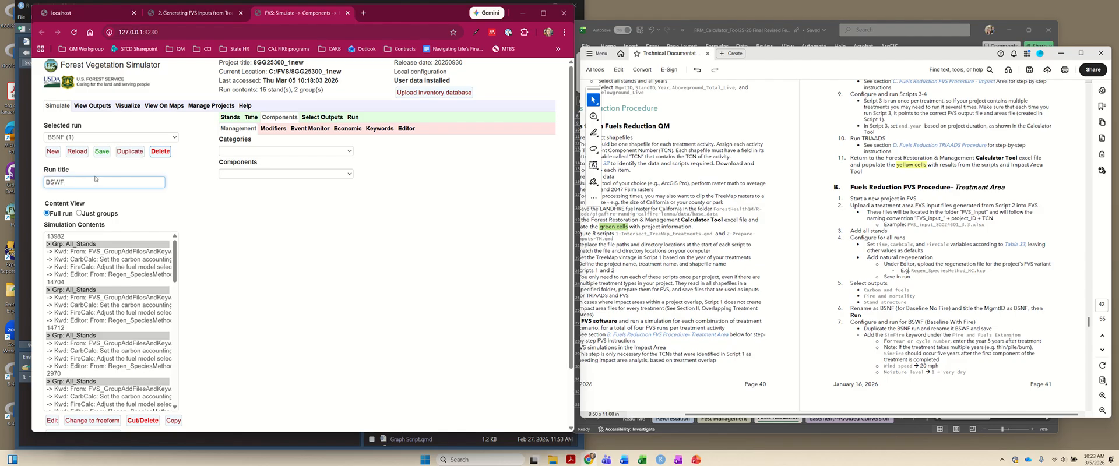
click(102, 151)
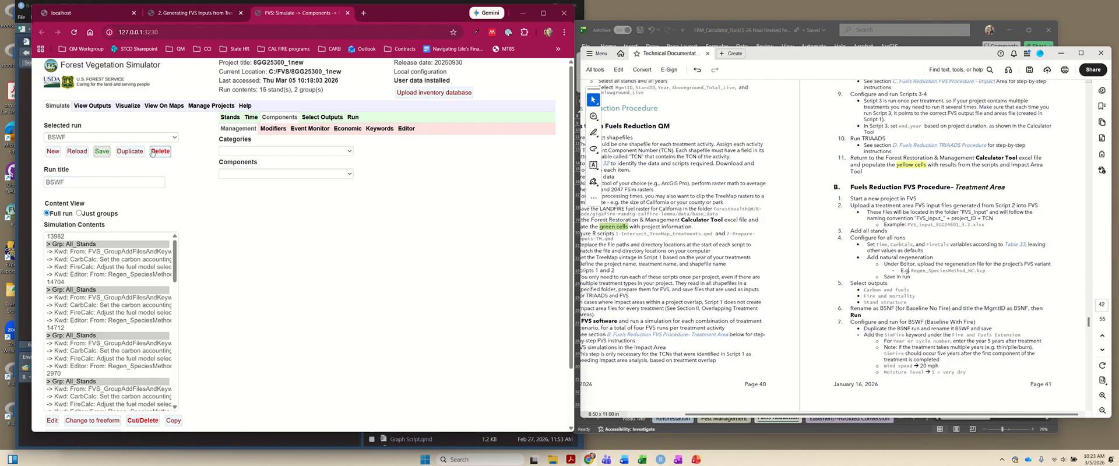
click(174, 137)
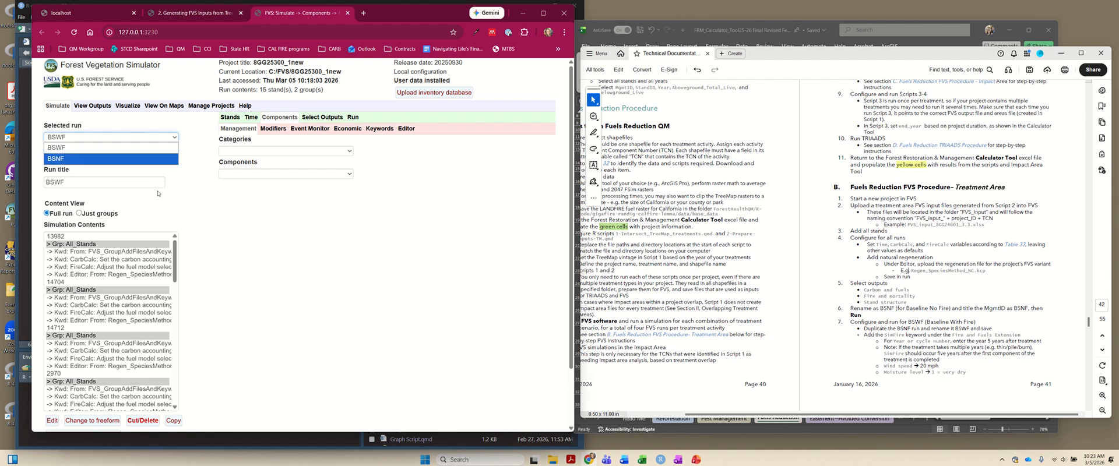
- Start a SimFire keyword component from the Fire and Fuels Extension in the BSWF run
click(196, 198)
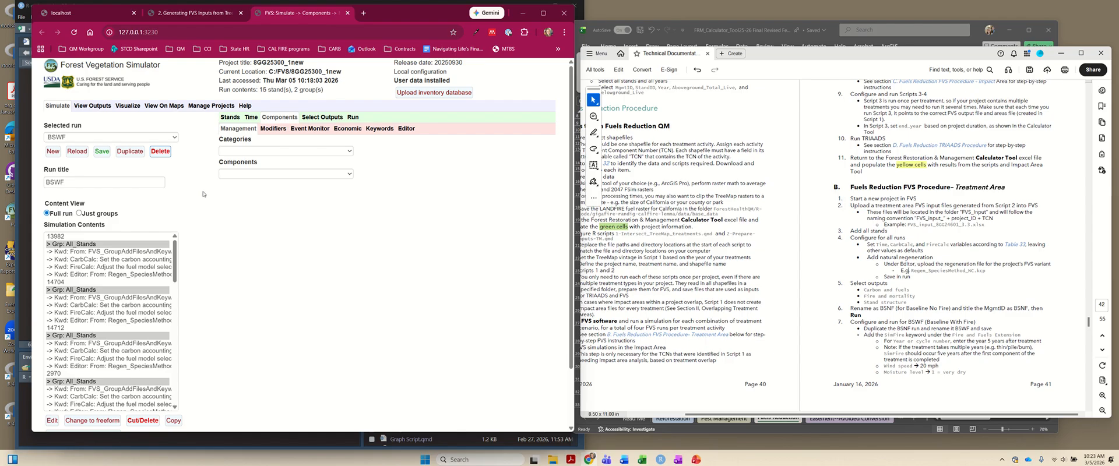
click(380, 129)
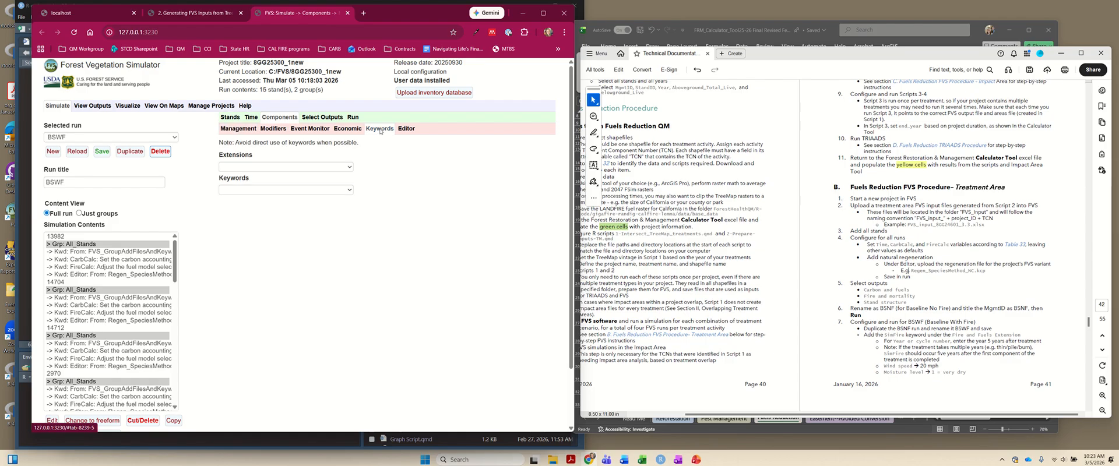
click(278, 167)
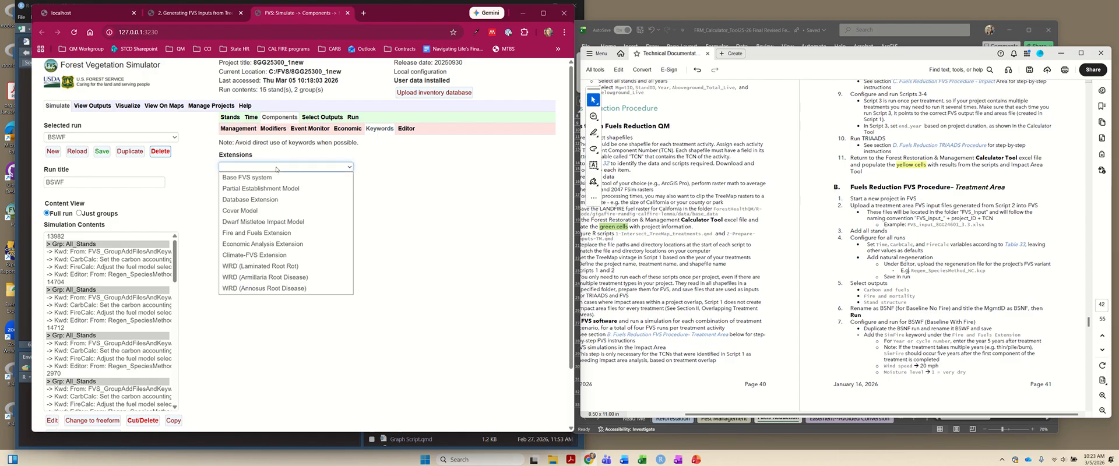
click(264, 237)
click(248, 191)
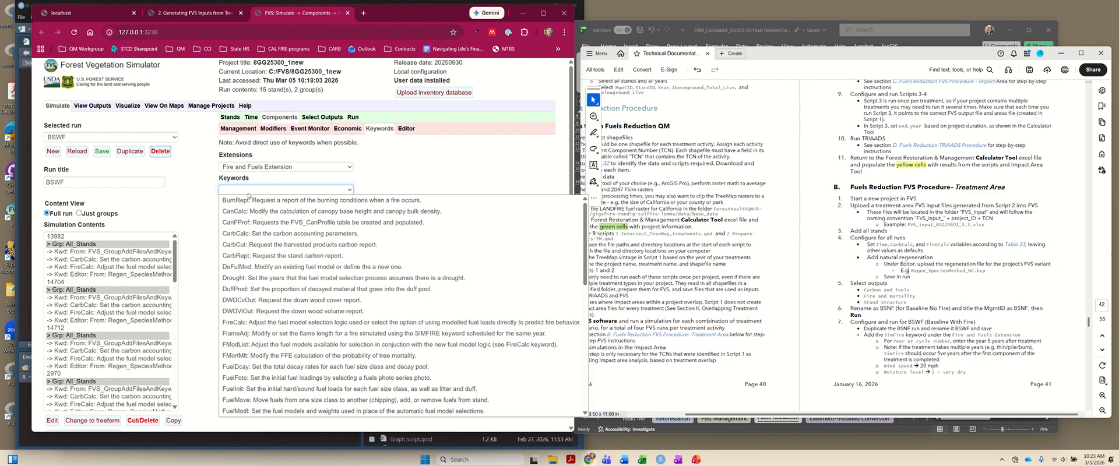
scroll(302, 298, down, 7)
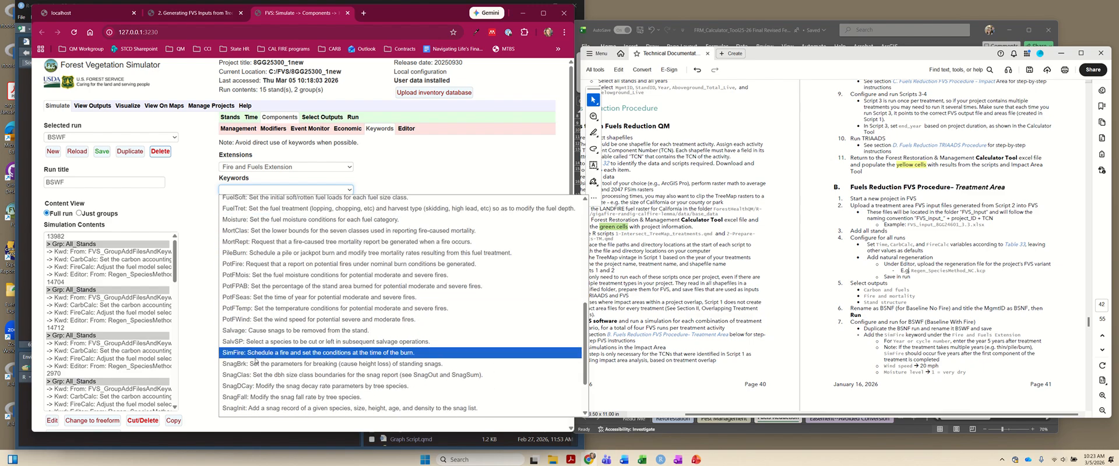
click(279, 353)
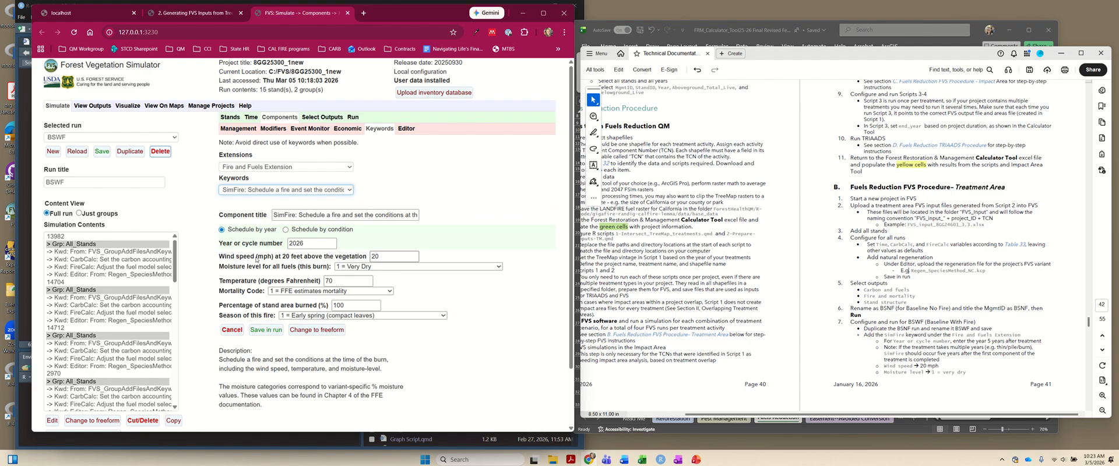
- Schedule the SimFire component for 2031, matching the year of simulated wildfire in the calculator's Fuels Reduction sheet, and return to the technical documentation
click(311, 245)
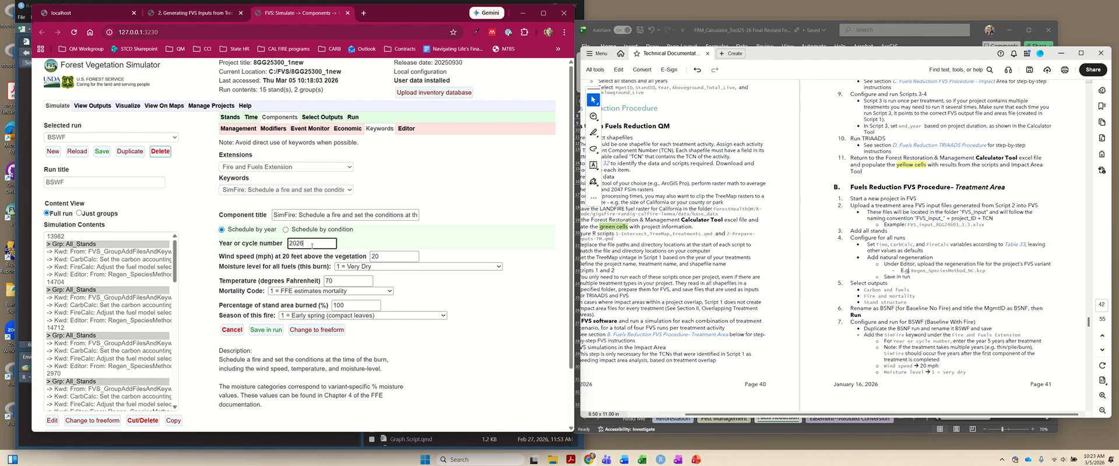
key(alt+Tab)
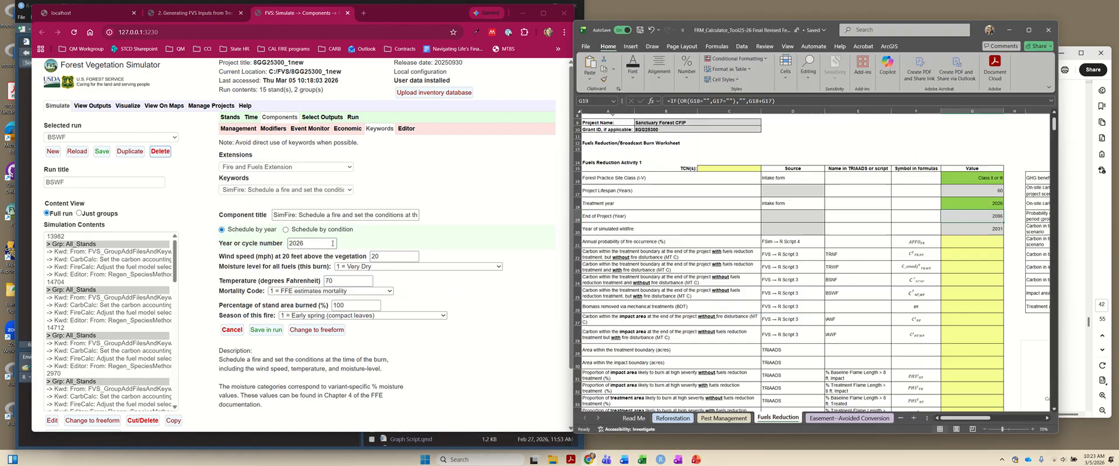
click(962, 229)
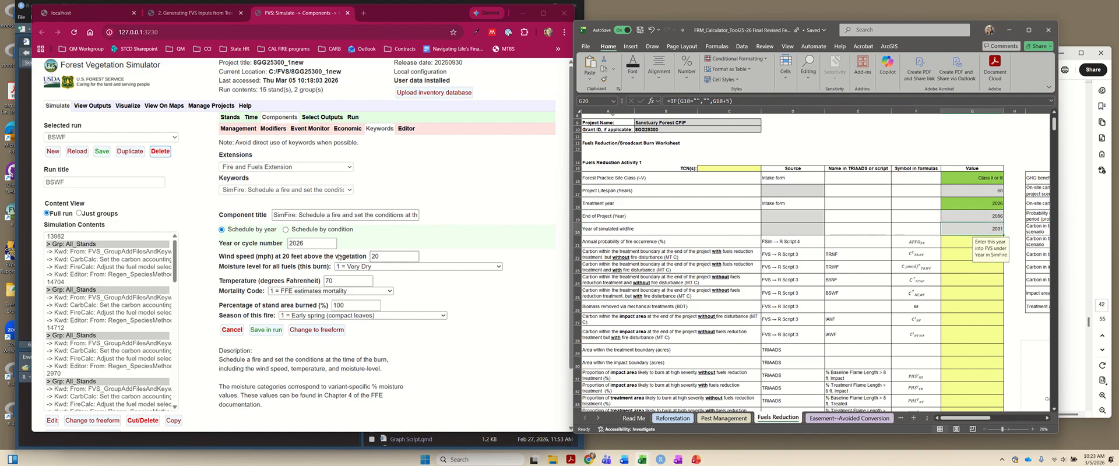
drag(296, 243, 303, 244)
text(31)
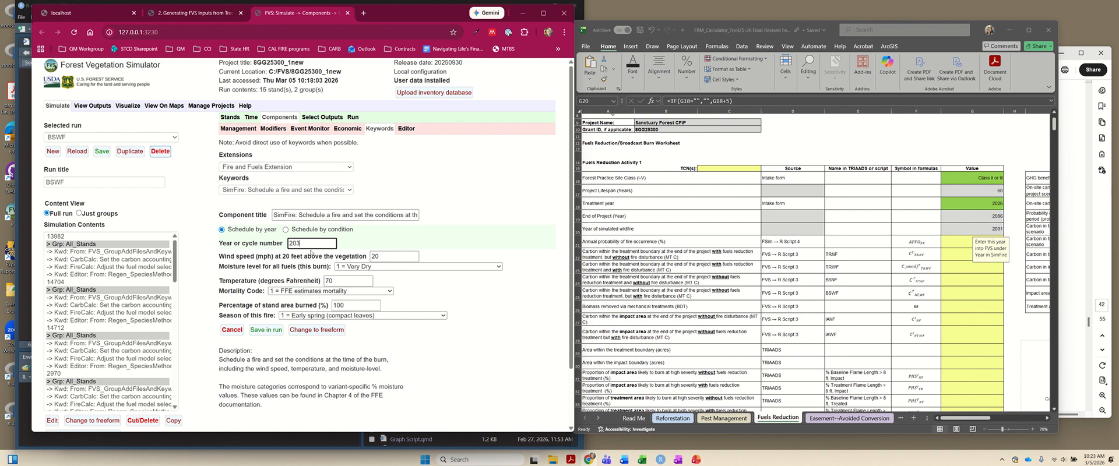
click(392, 244)
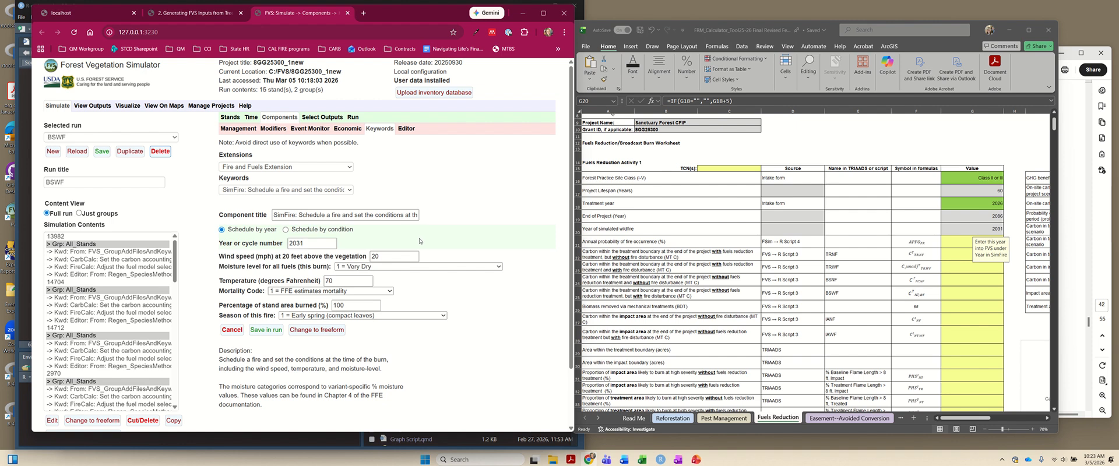
key(alt+Tab)
click(386, 246)
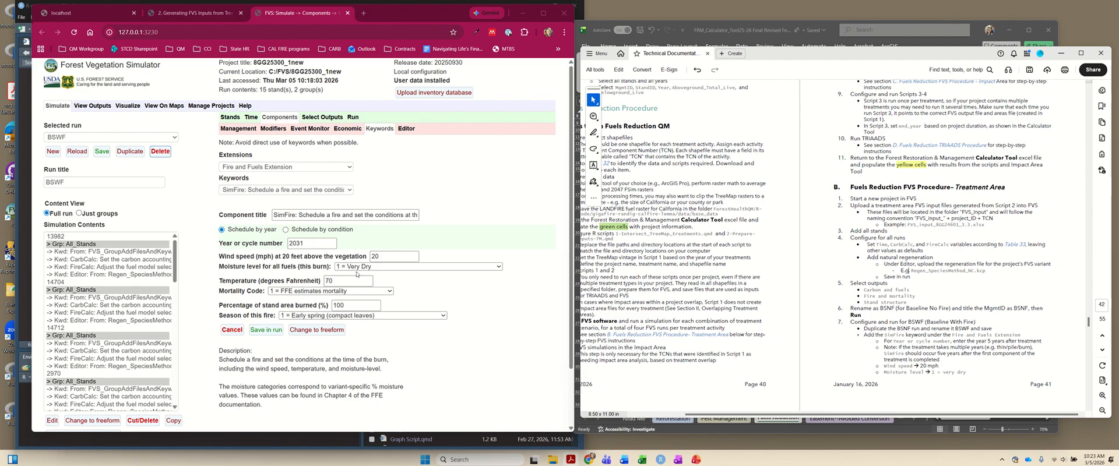
- Set the fire temperature to 90 °F and the season to 4 = Fall following the procedure, and save the SimFire component in the run
scroll(1028, 360, down, 5)
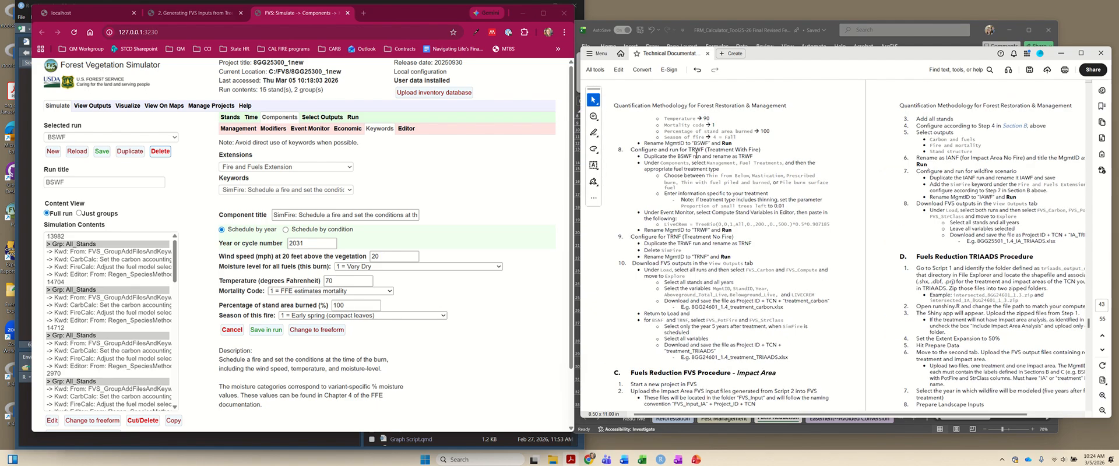
drag(339, 279, 305, 282)
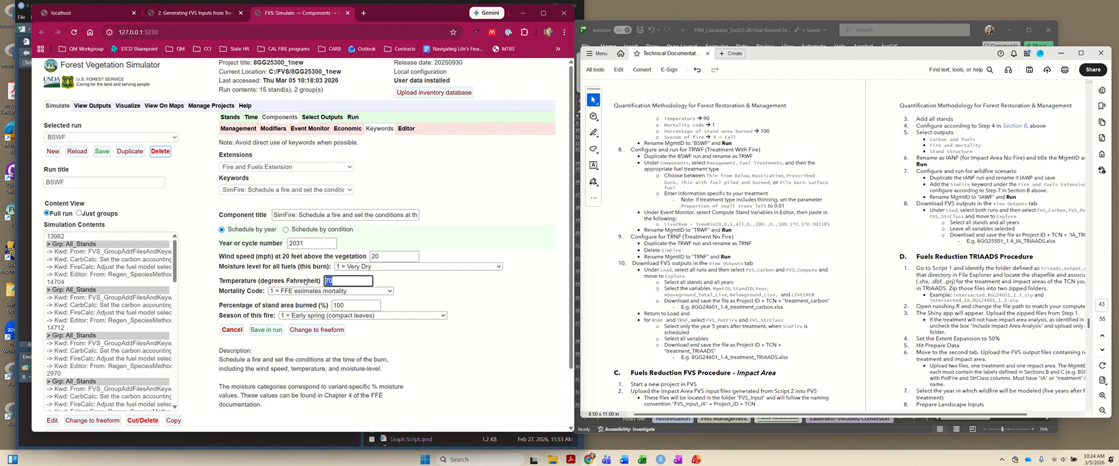
text(90)
click(336, 319)
click(314, 356)
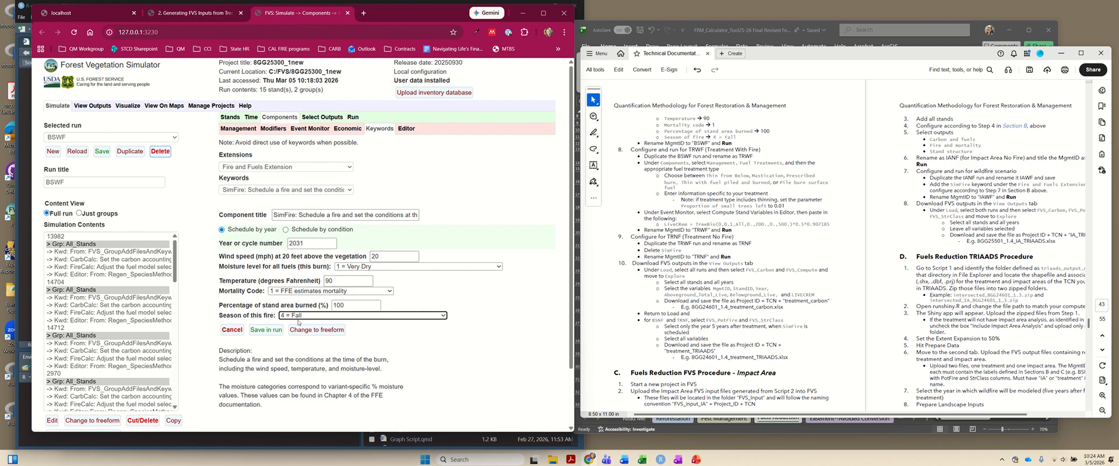
click(265, 330)
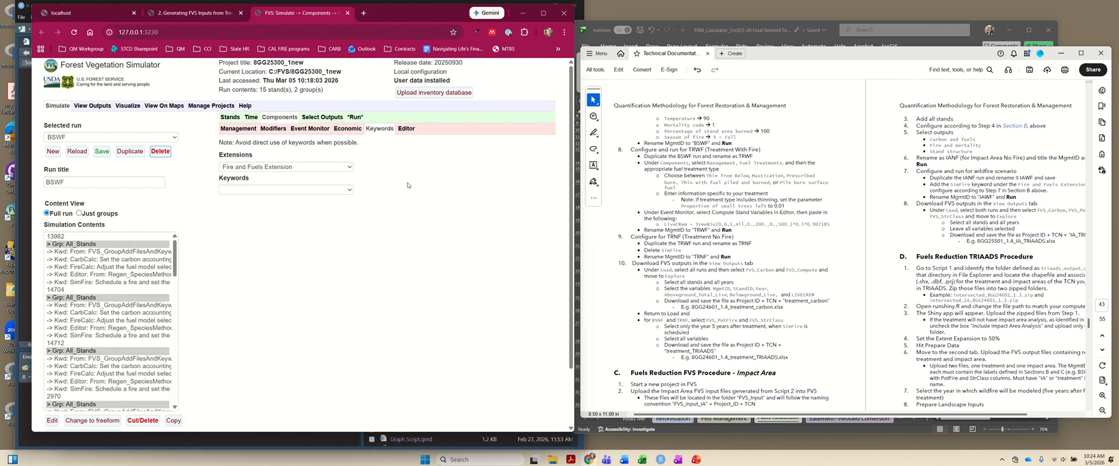
- Set the run's MgmtID to BSWF, and save and run it in the background
click(357, 117)
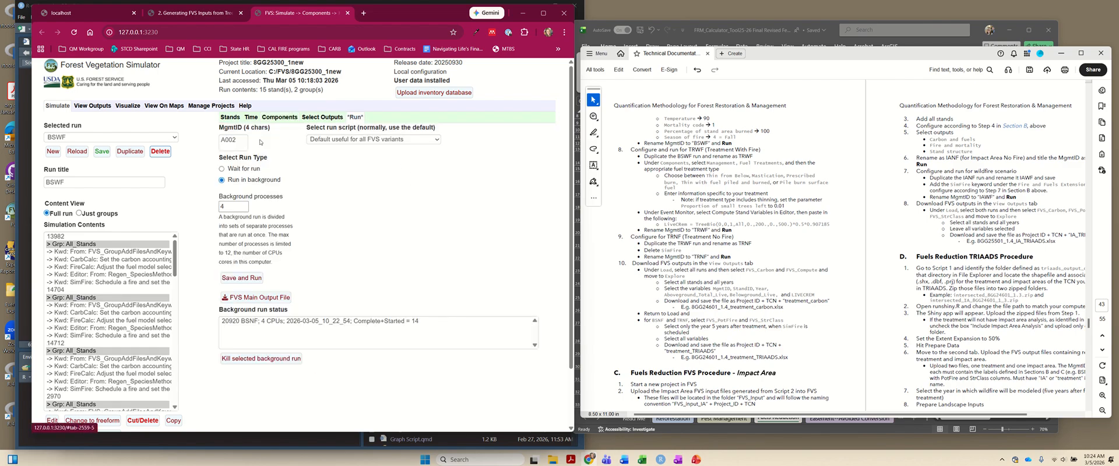
double_click(232, 140)
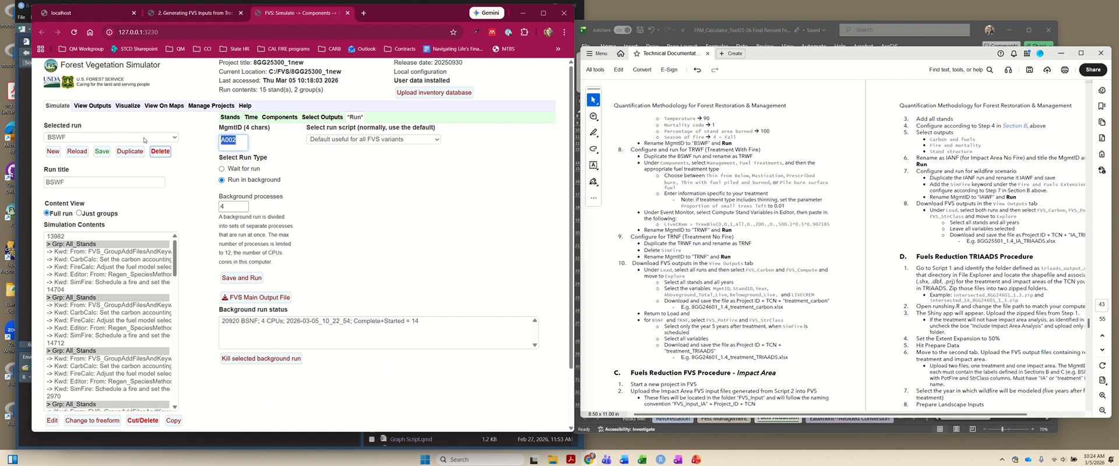
text(BSWF)
click(440, 225)
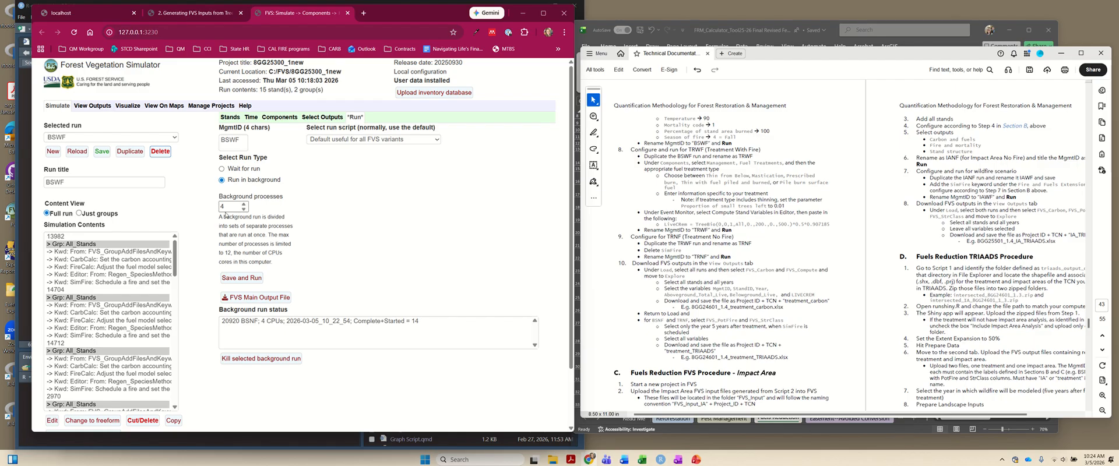
click(241, 278)
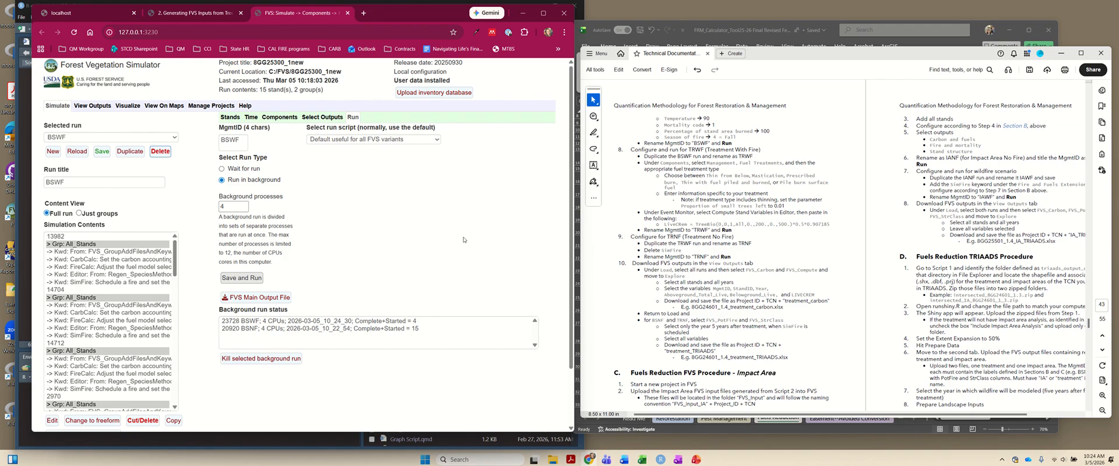
- Duplicate the BSWF run, title the copy TRWF, save it, and check the list of available runs
click(127, 154)
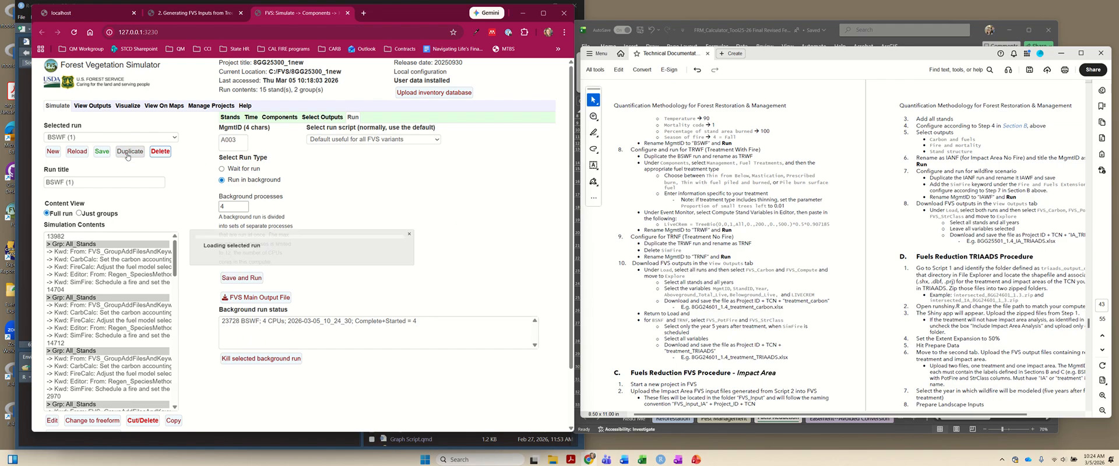
click(74, 182)
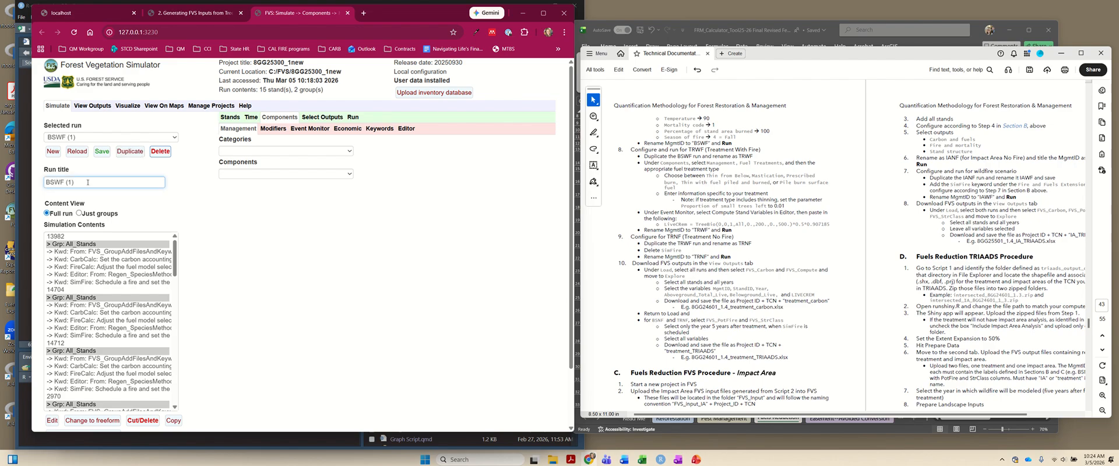
drag(86, 183, 36, 181)
text(TRWF)
click(102, 151)
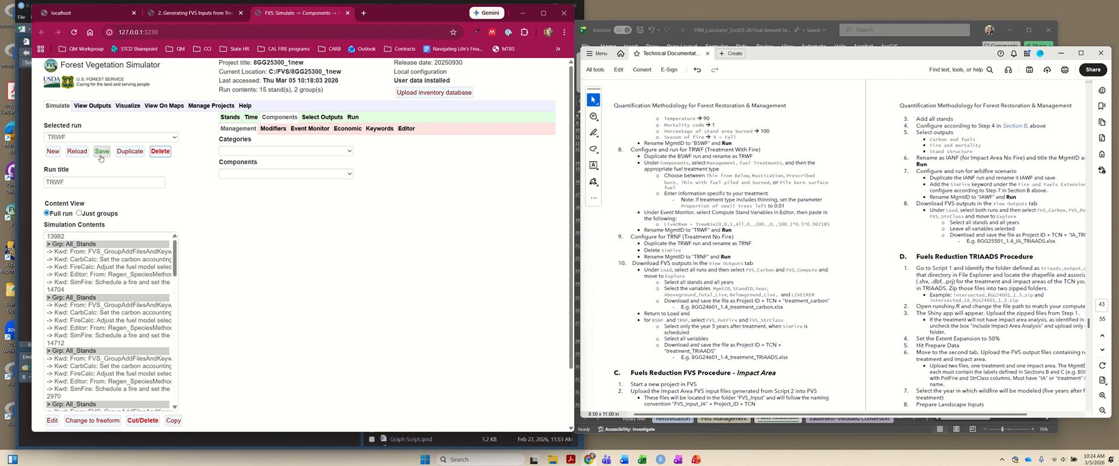
click(169, 141)
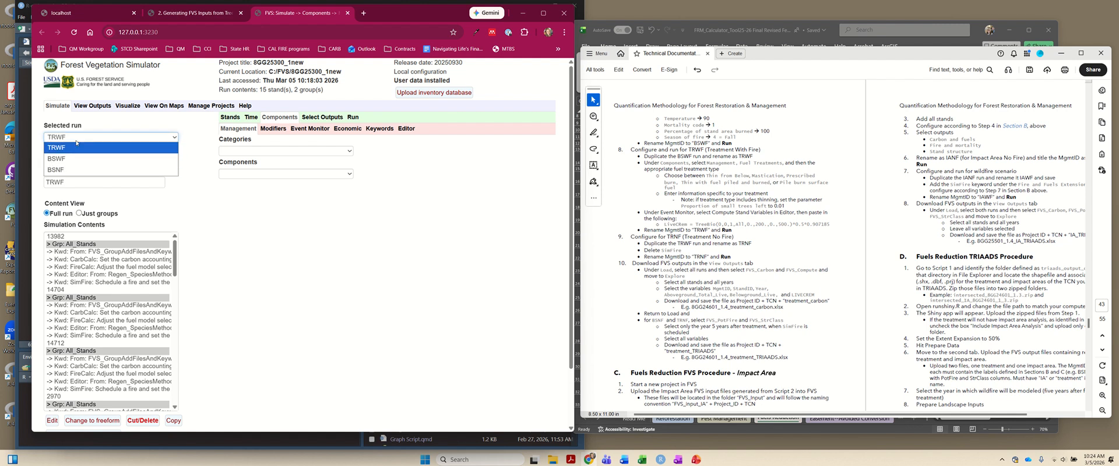
click(186, 204)
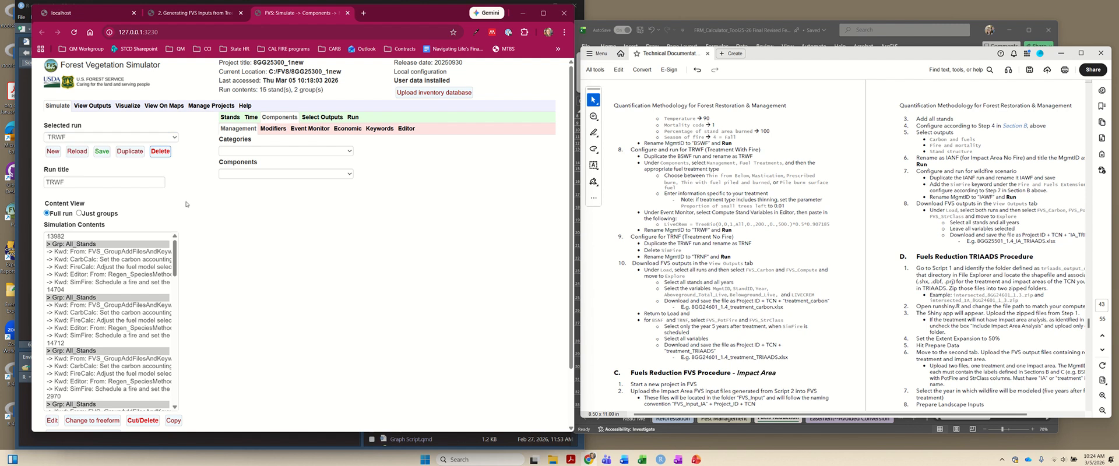
- Start a Thin from below fuel treatment component in the TRWF run, matching the treatment type in the project intake workbook's Fuels_Reduction sheet
click(229, 151)
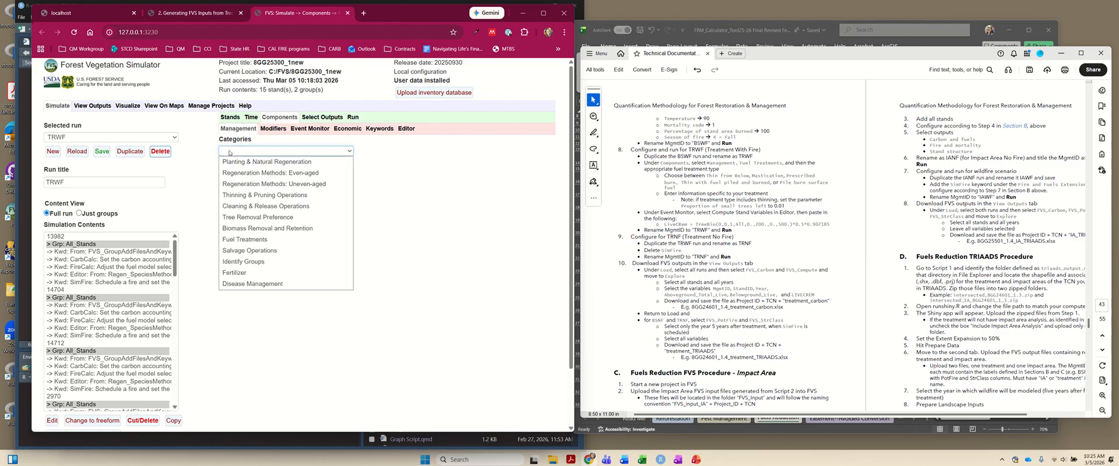
click(238, 239)
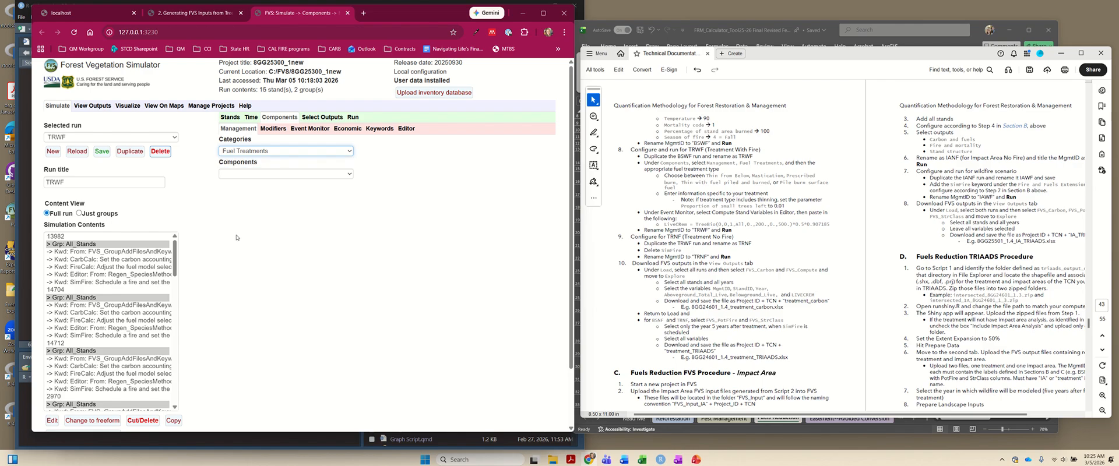
key(alt+Tab)
key(alt+Tab)
key(alt+Tab)
key(alt+Tab)
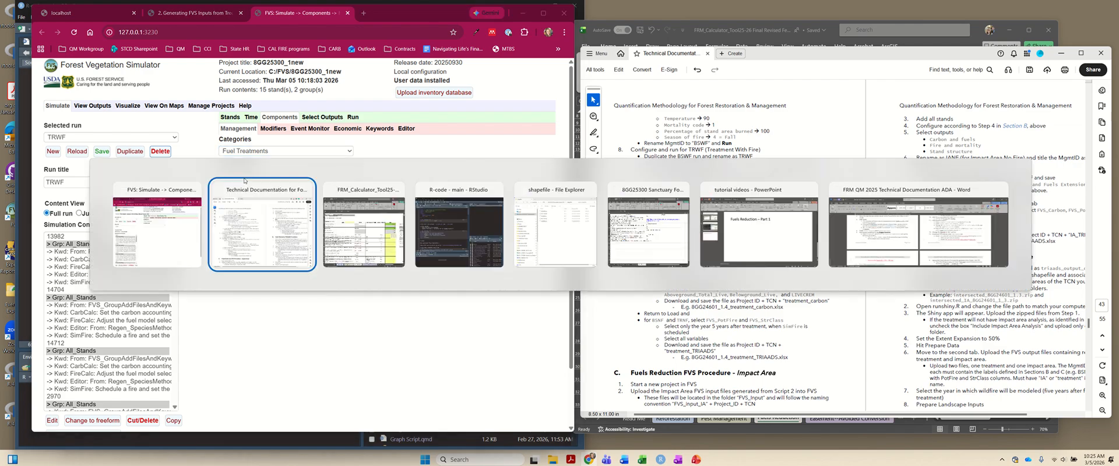
key(alt+Tab)
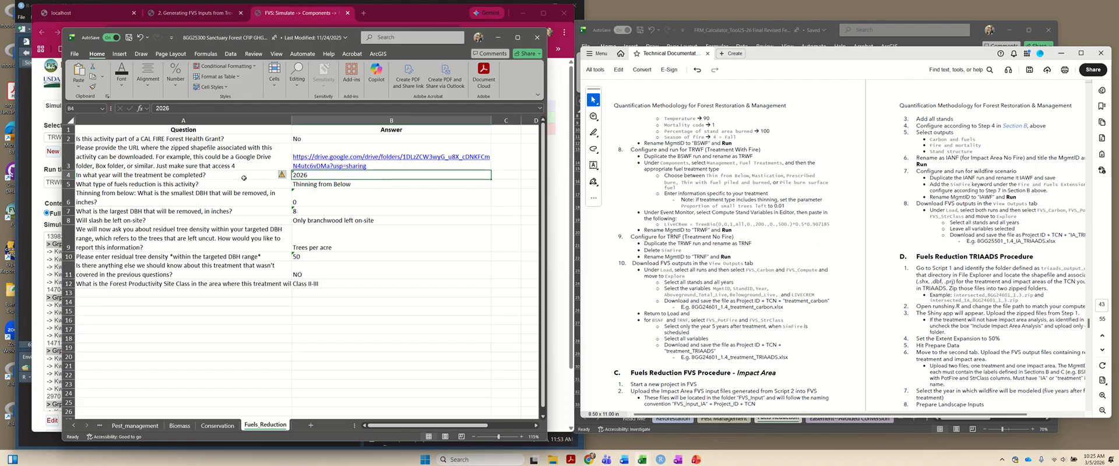
drag(356, 38, 872, 51)
click(841, 204)
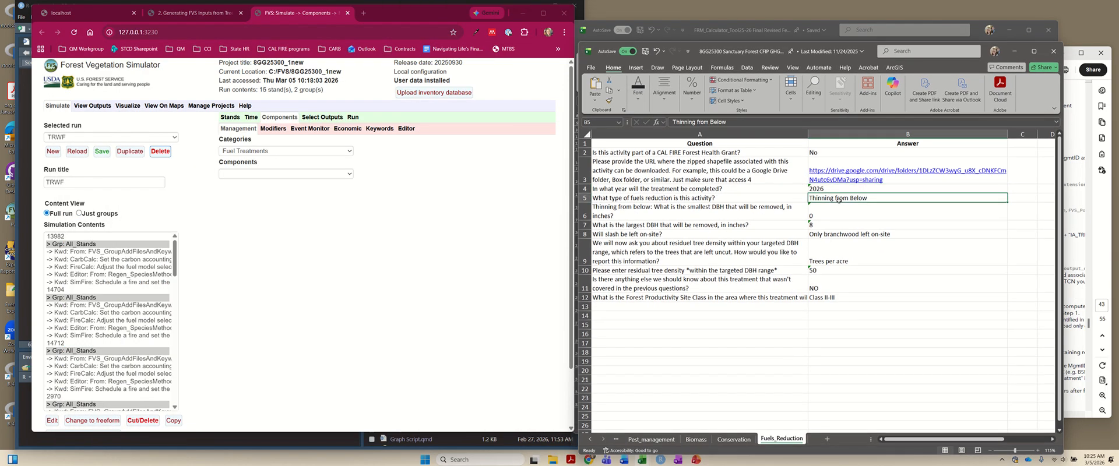
click(311, 175)
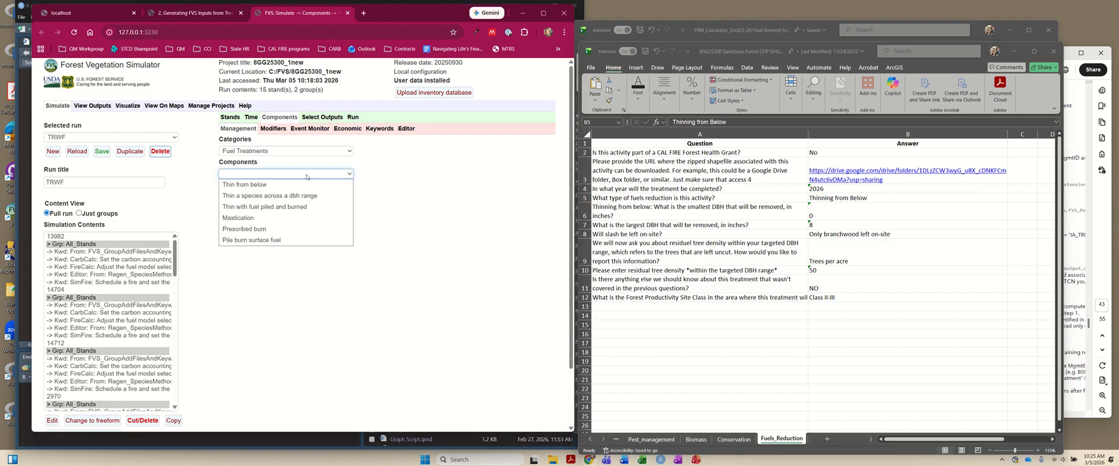
click(303, 182)
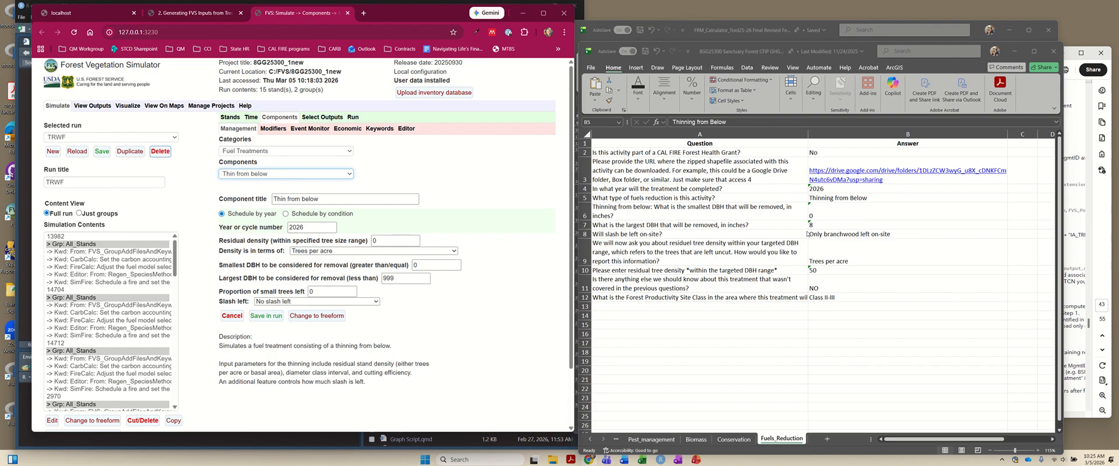
- Set the thinning's residual density to 50 trees per acre, as given in the intake workbook's residual tree density answer
click(285, 243)
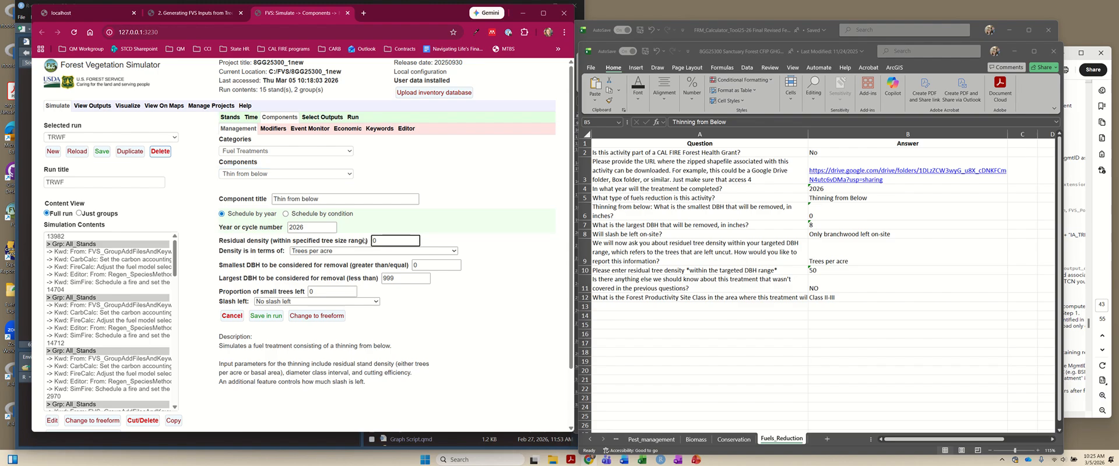
click(654, 273)
click(653, 273)
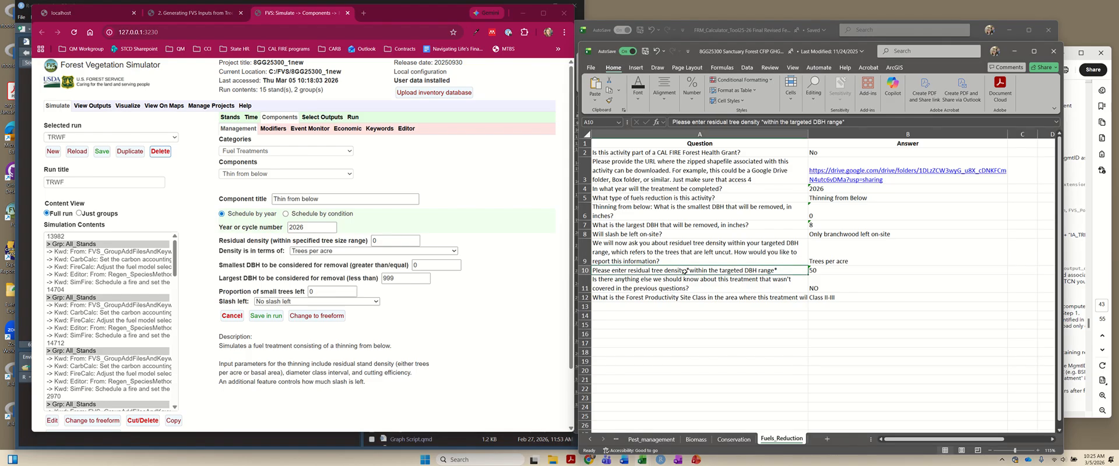
click(822, 273)
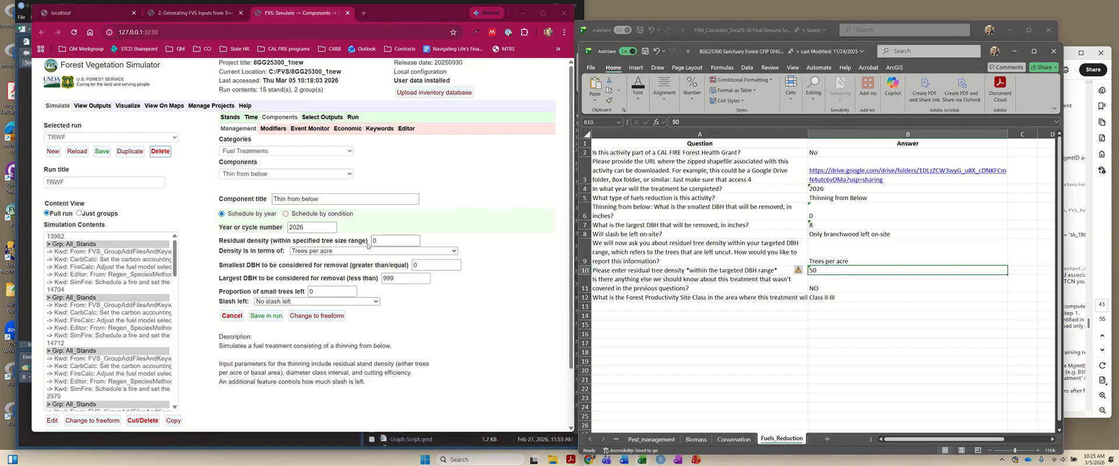
click(391, 240)
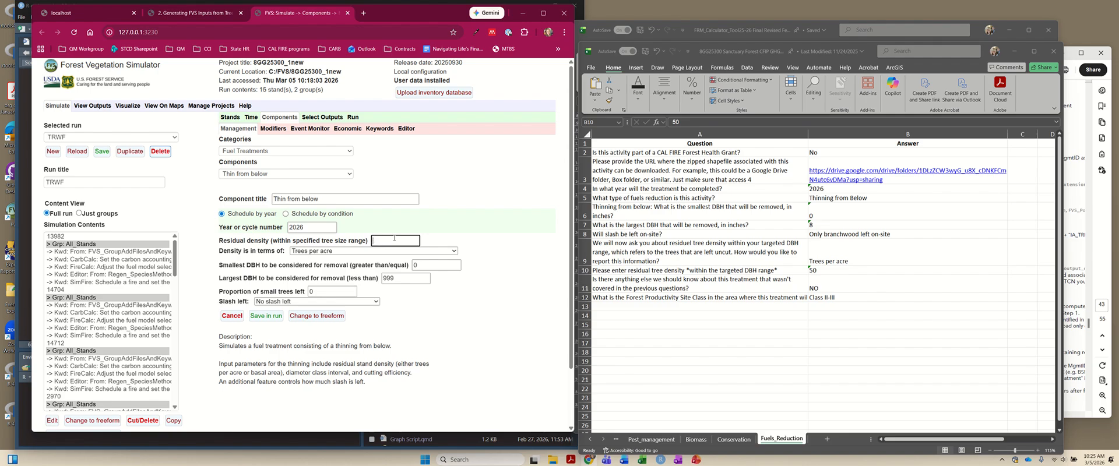
- Keep the density in trees per acre and smallest DBH at 0, and set the largest DBH for removal to 8, matching the intake workbook
click(351, 252)
click(520, 252)
click(837, 252)
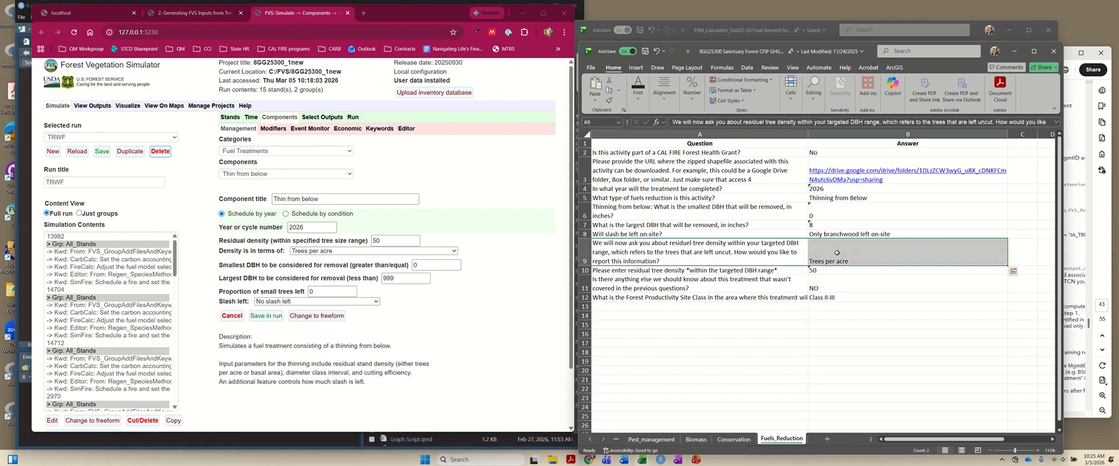
click(312, 257)
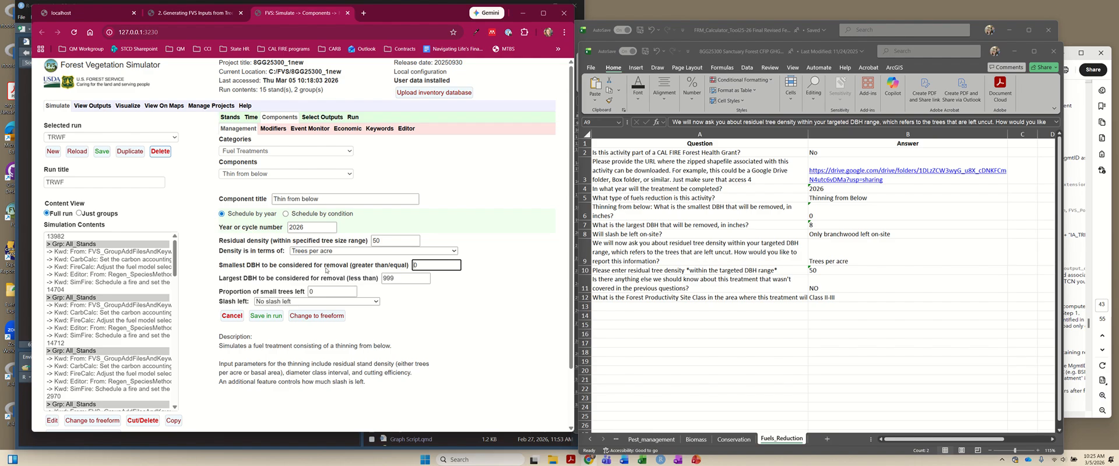
click(812, 213)
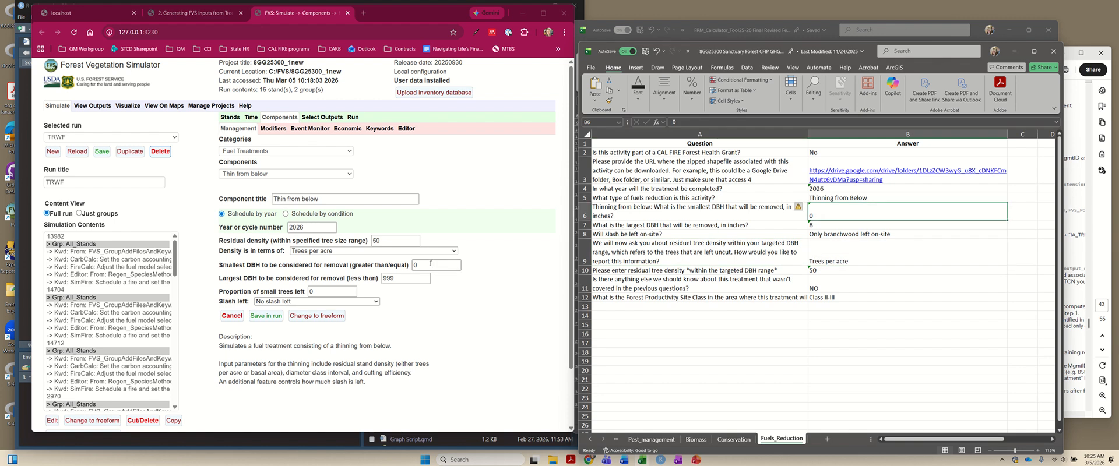
drag(412, 281, 352, 282)
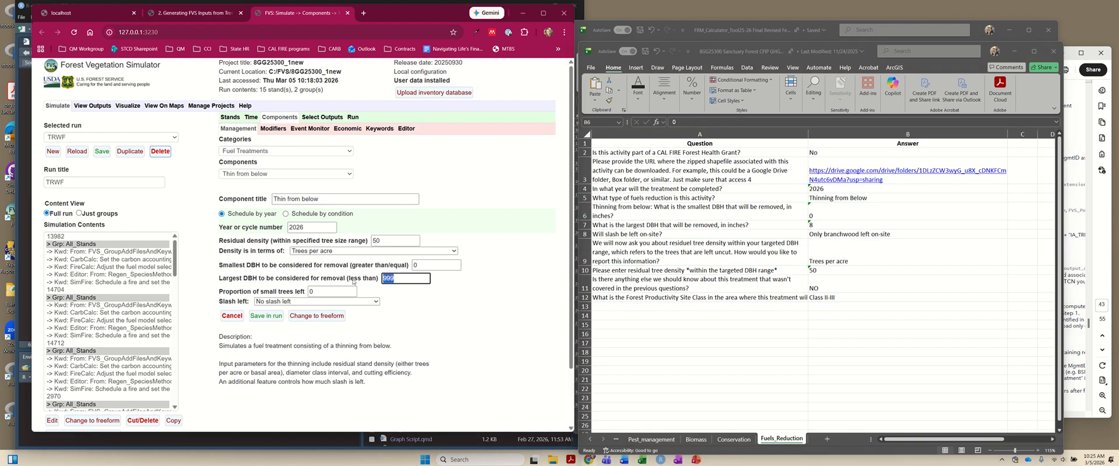
key(BackSpace)
text(8)
drag(794, 225, 827, 225)
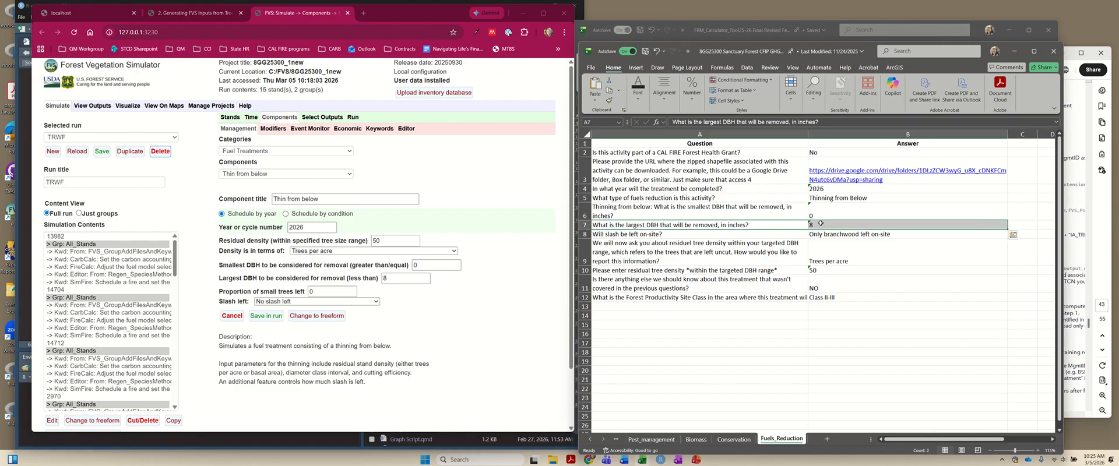
click(458, 315)
- Set the thinning's proportion of small trees left to 0.01, as the technical documentation's TRWF instructions require
click(310, 291)
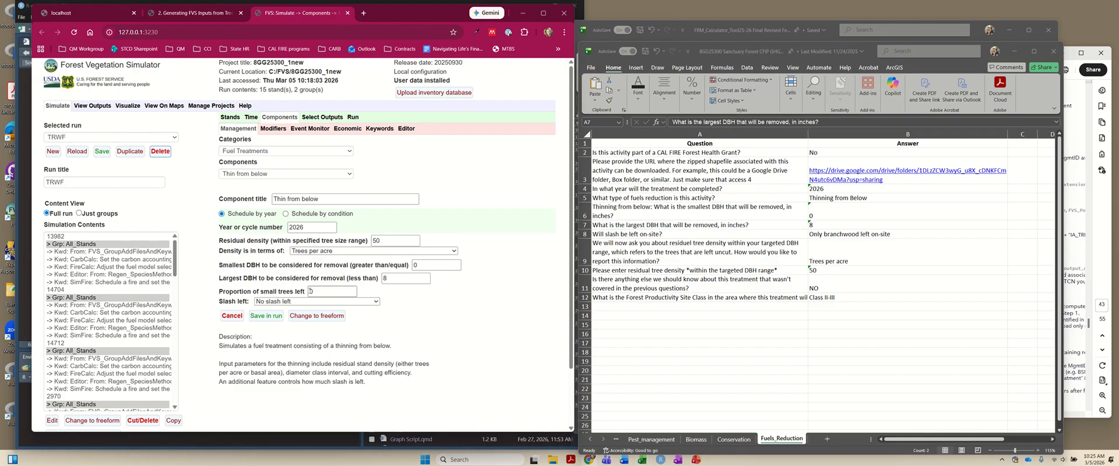
key(alt+Tab)
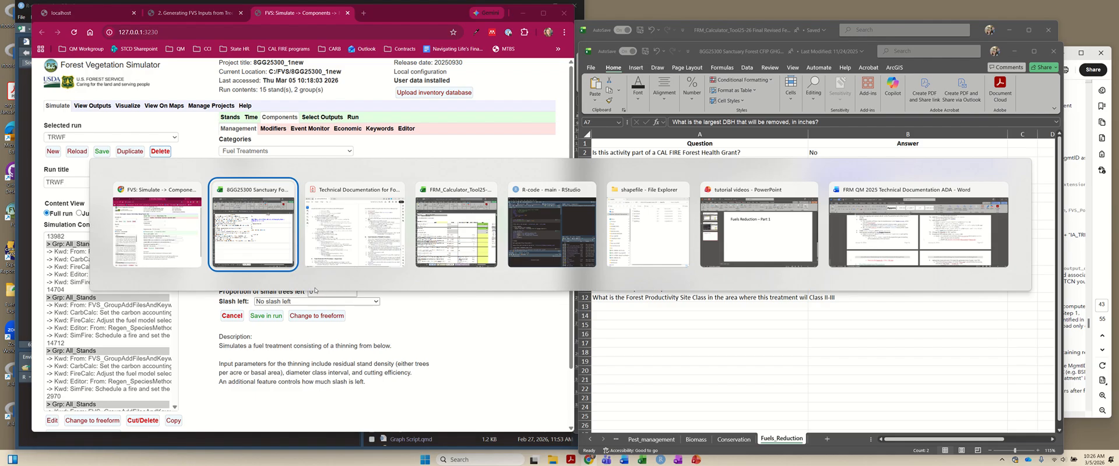
key(alt+Tab)
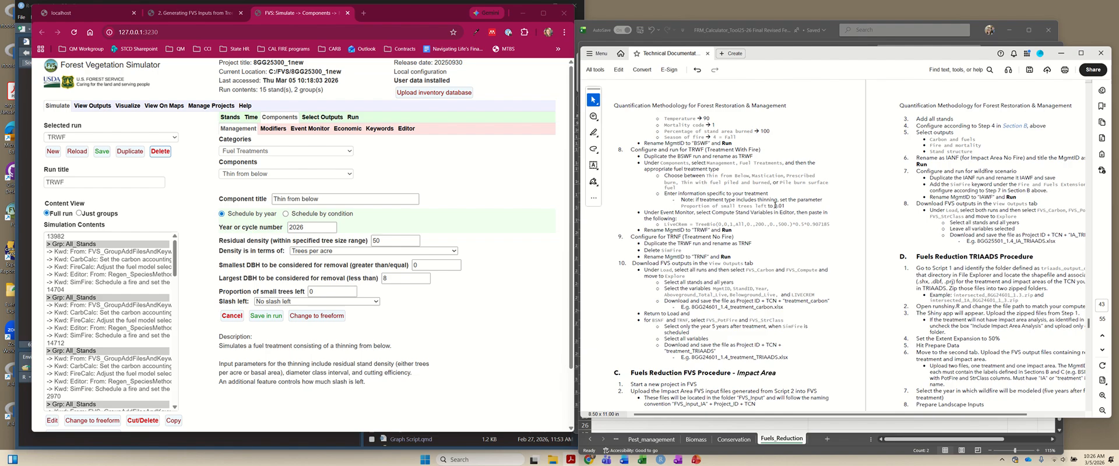
drag(775, 205, 794, 213)
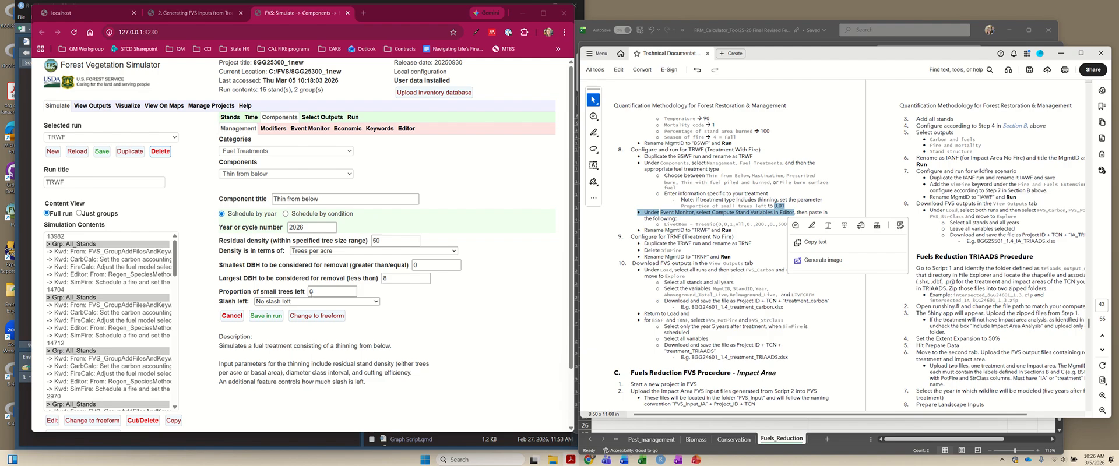
click(337, 292)
text(01)
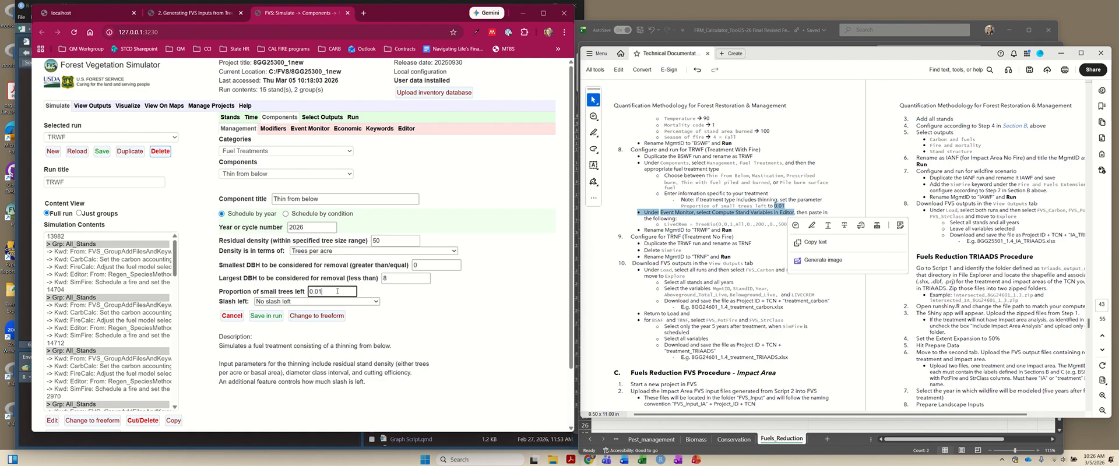
click(425, 302)
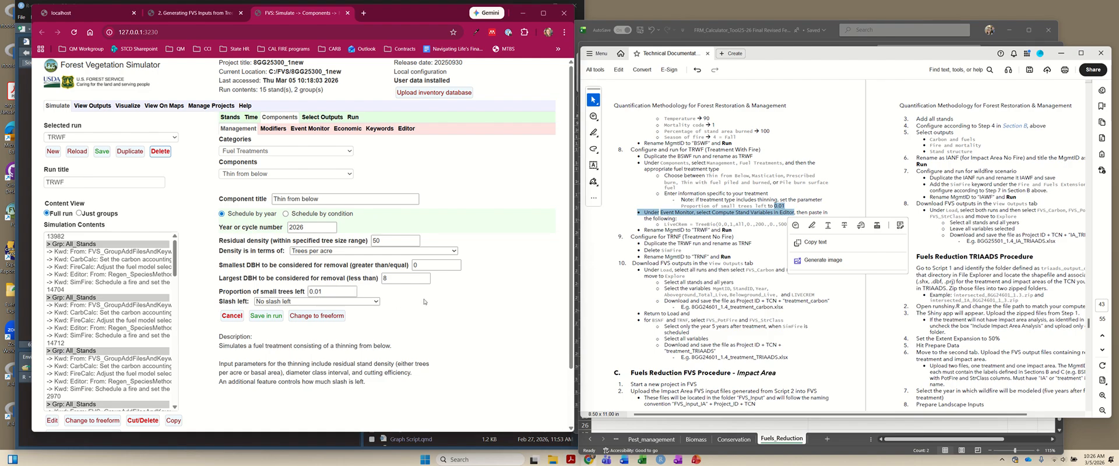
click(723, 207)
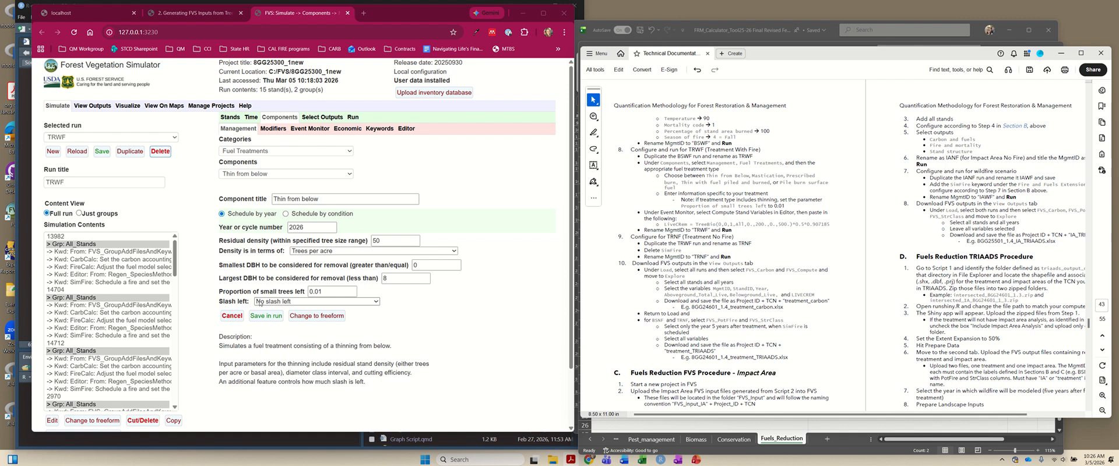
- Set slash left to only branchwood, as answered in the intake workbook, and save the thinning component in the TRWF run
key(alt+Tab)
key(alt+Tab)
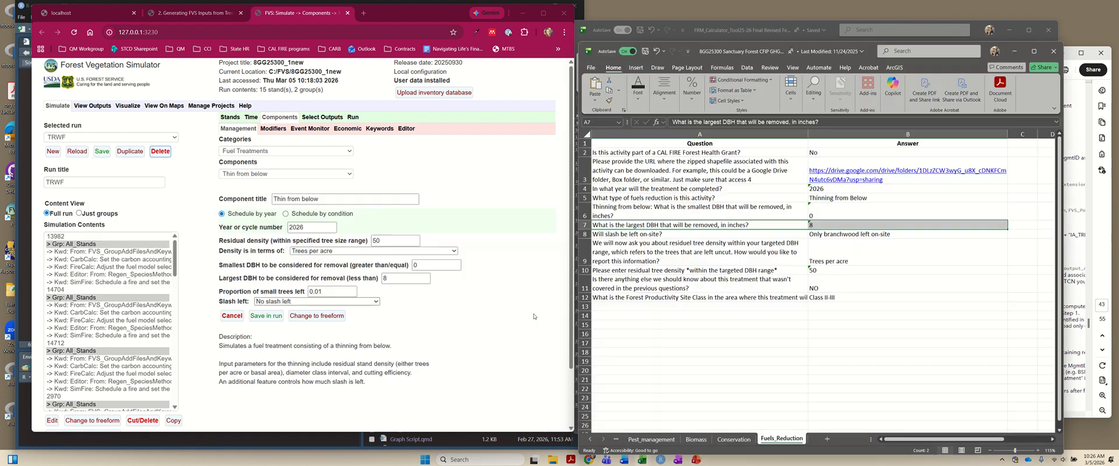
click(835, 240)
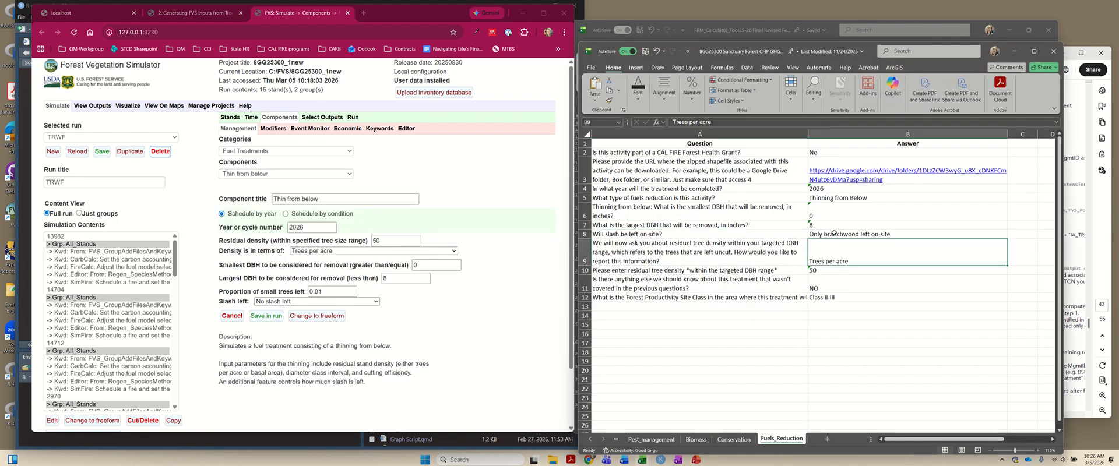
click(835, 234)
click(326, 301)
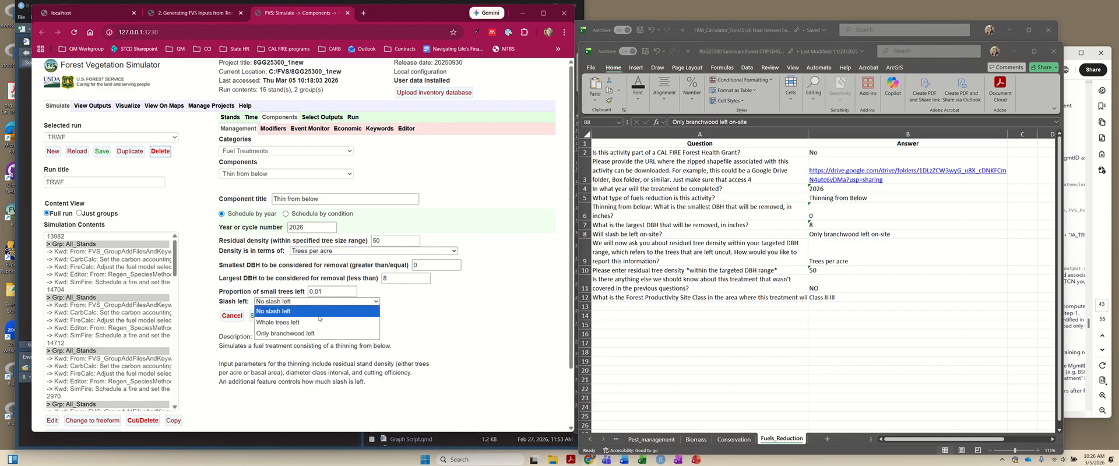
click(318, 322)
click(266, 317)
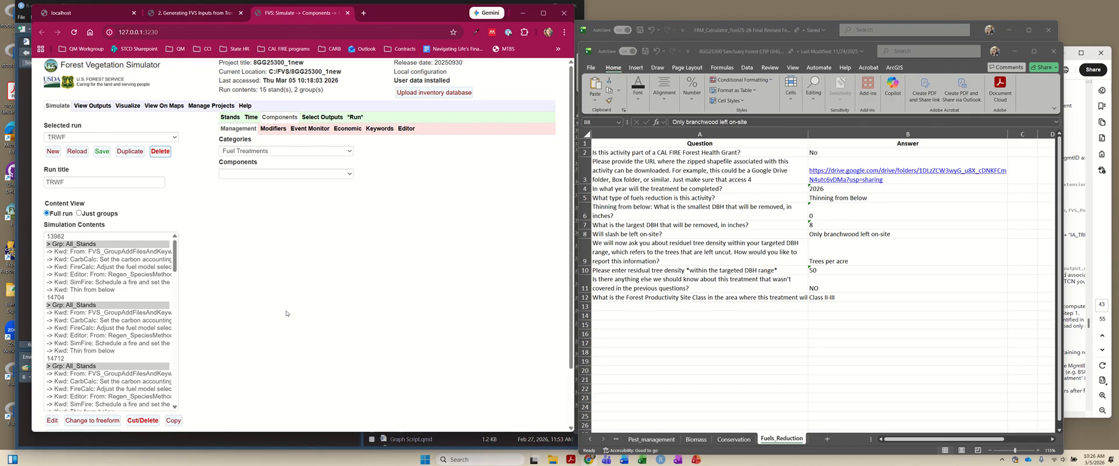
- Add a Compute Stand Variables in Editor component to TRWF using the LiveCRem TreeBio expression copied from the technical documentation
click(1080, 207)
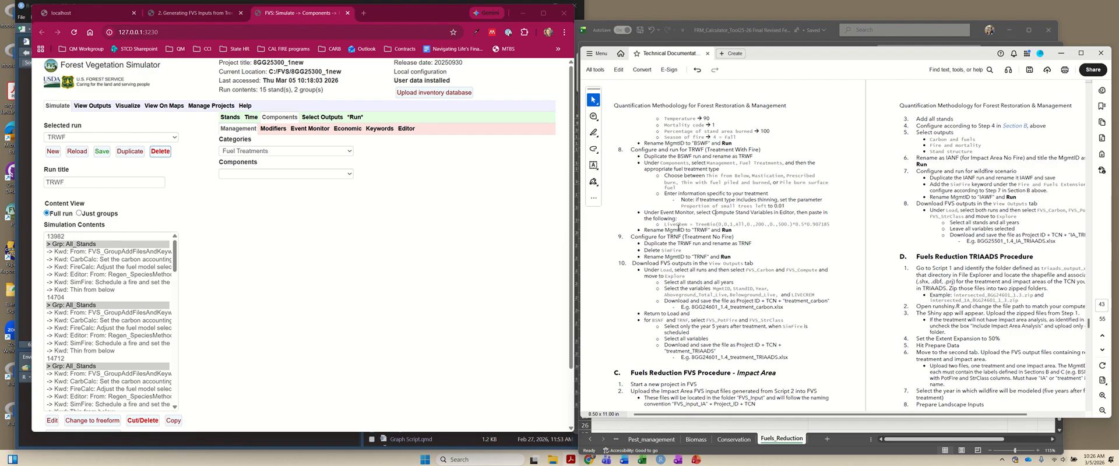
click(311, 129)
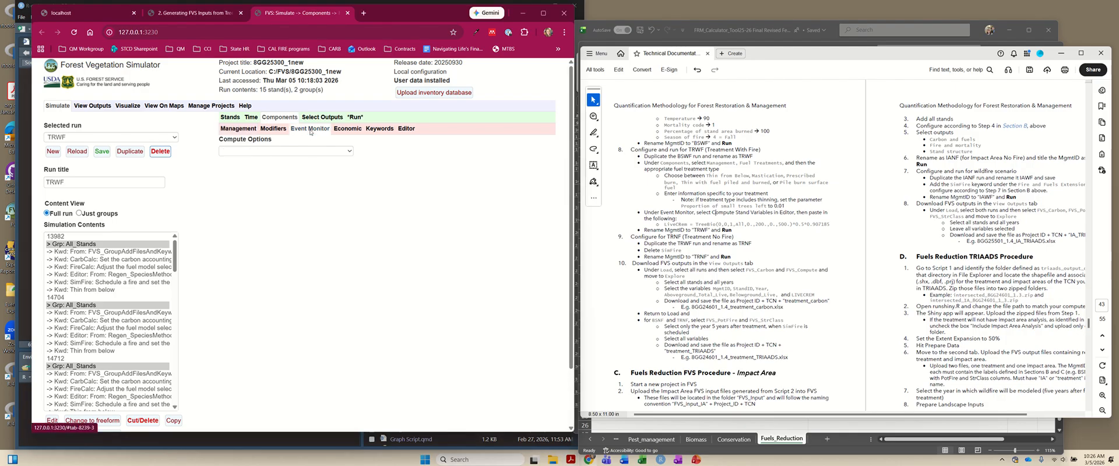
click(269, 152)
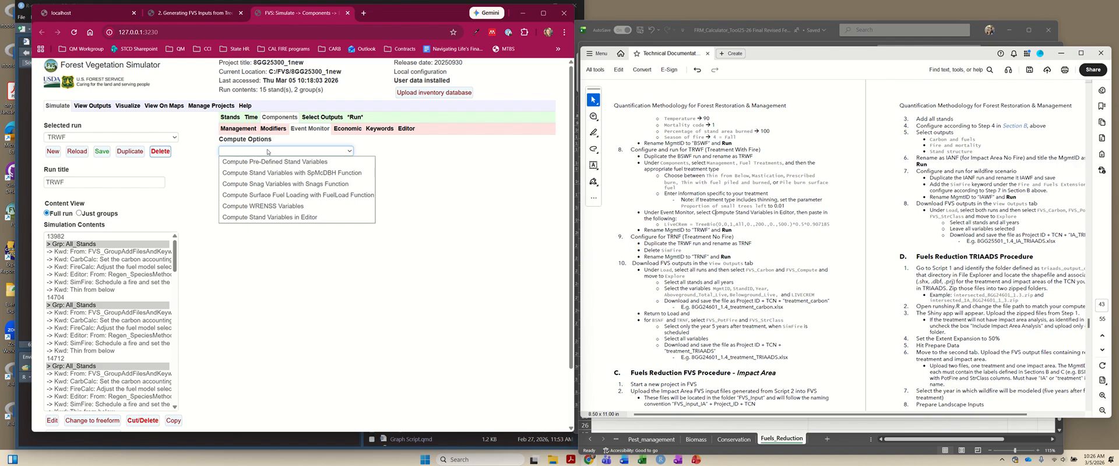
click(272, 218)
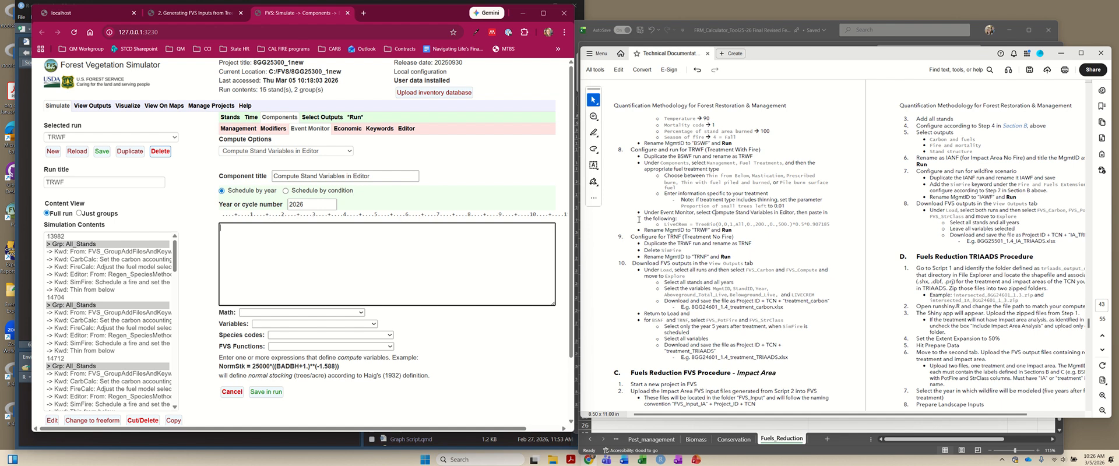
drag(662, 225, 821, 227)
key(ctrl+c)
click(845, 254)
click(271, 244)
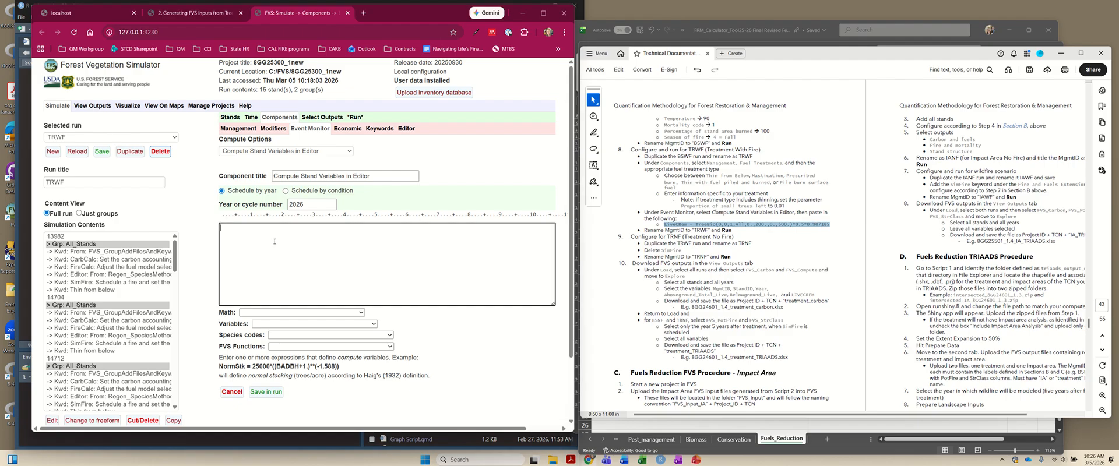
key(ctrl+v)
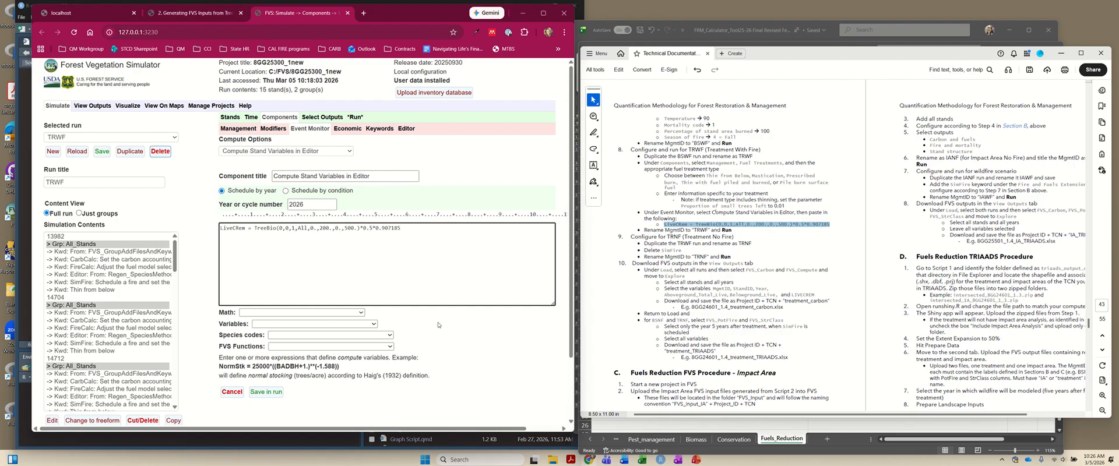
scroll(438, 325, down, 1)
click(265, 347)
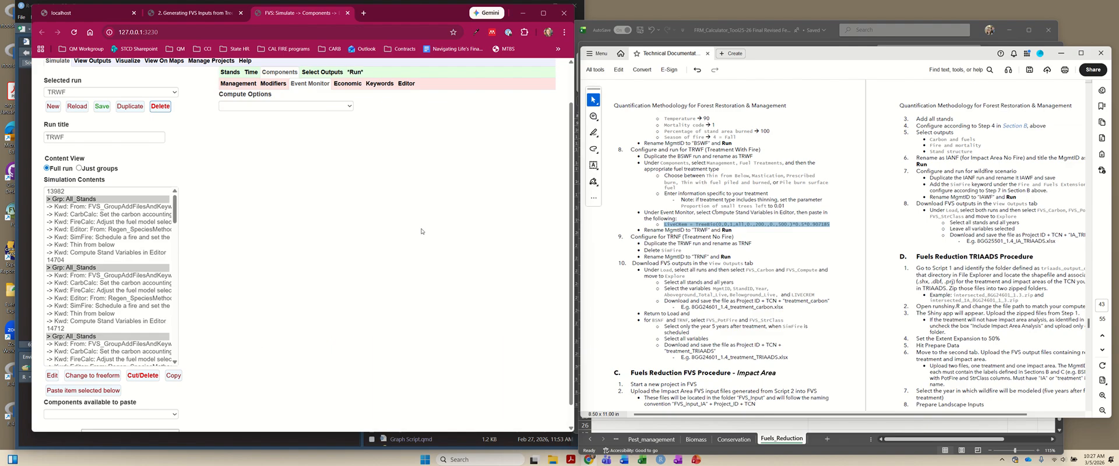
- Set the run's MgmtID to TRWF, and save and run it in the background
scroll(422, 231, up, 1)
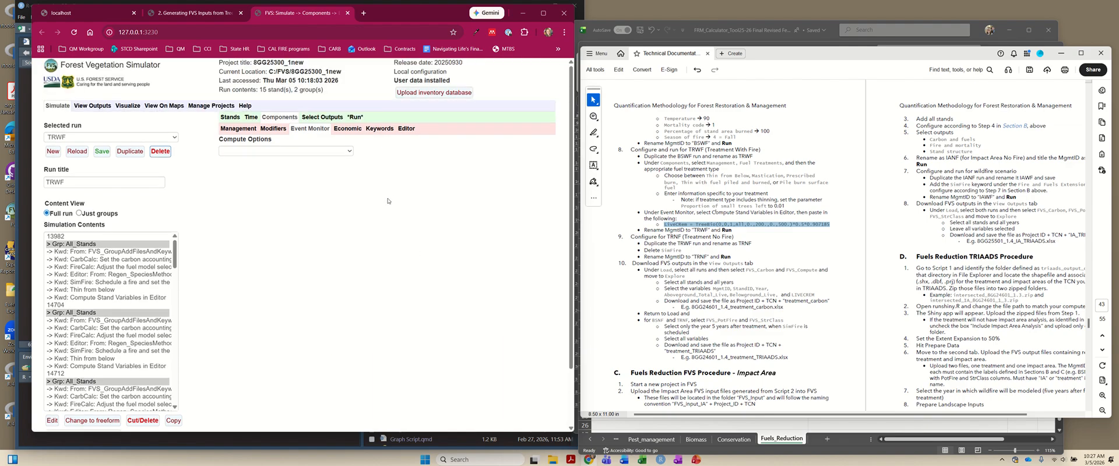
click(354, 120)
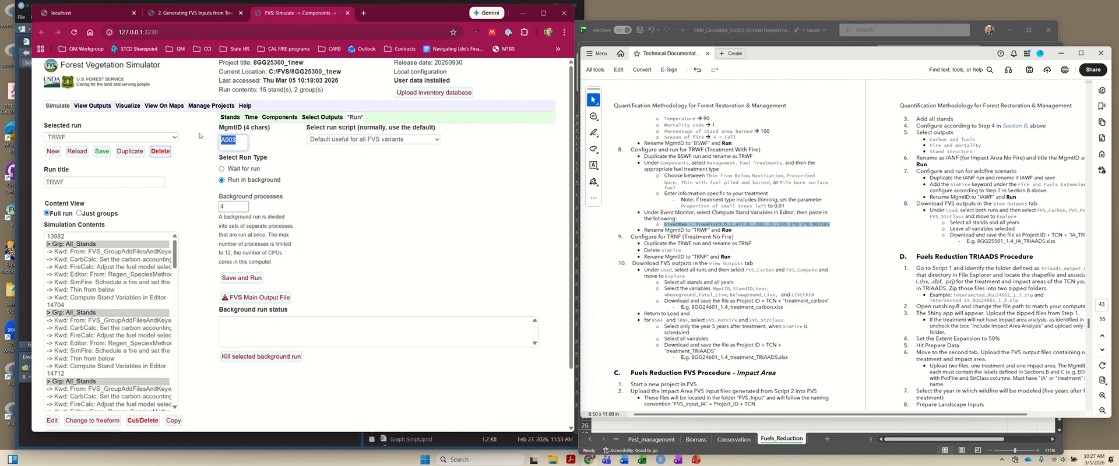
text(TRWF)
click(244, 277)
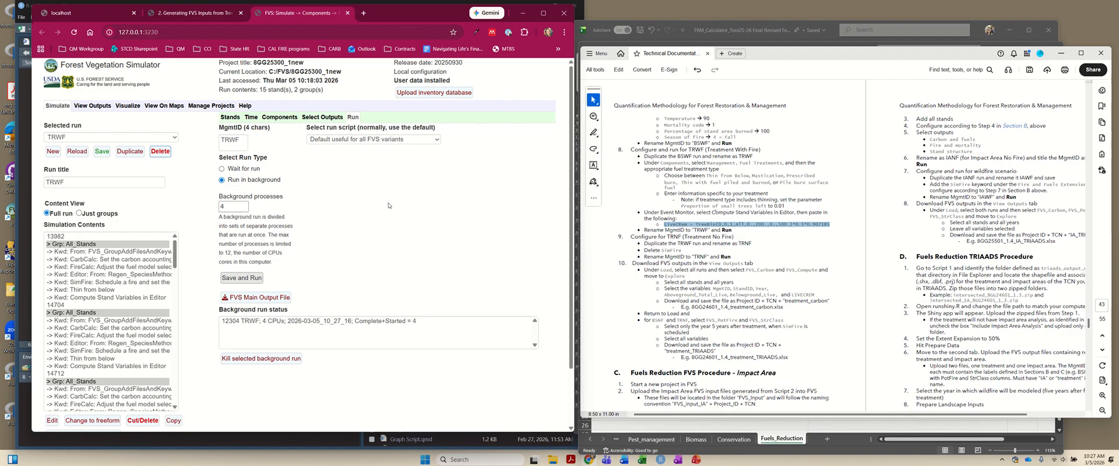
- Duplicate the TRWF run, title the copy TRNF, save it, and keep TRNF as the selected run
click(132, 157)
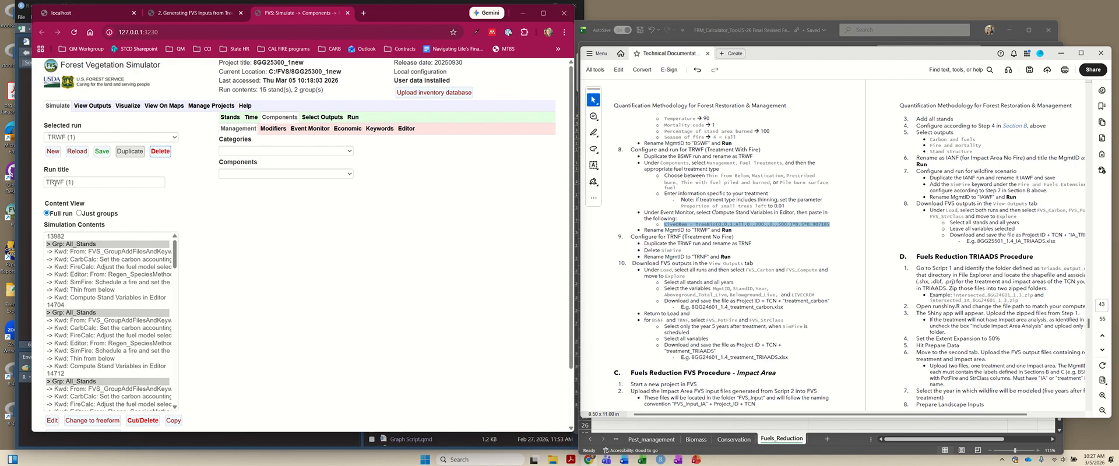
drag(54, 182, 103, 183)
text(NF)
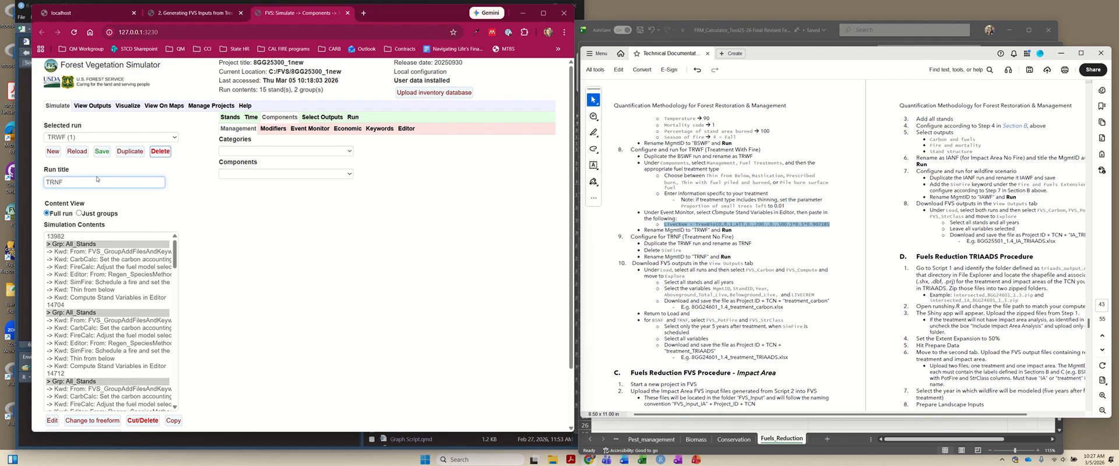
click(116, 136)
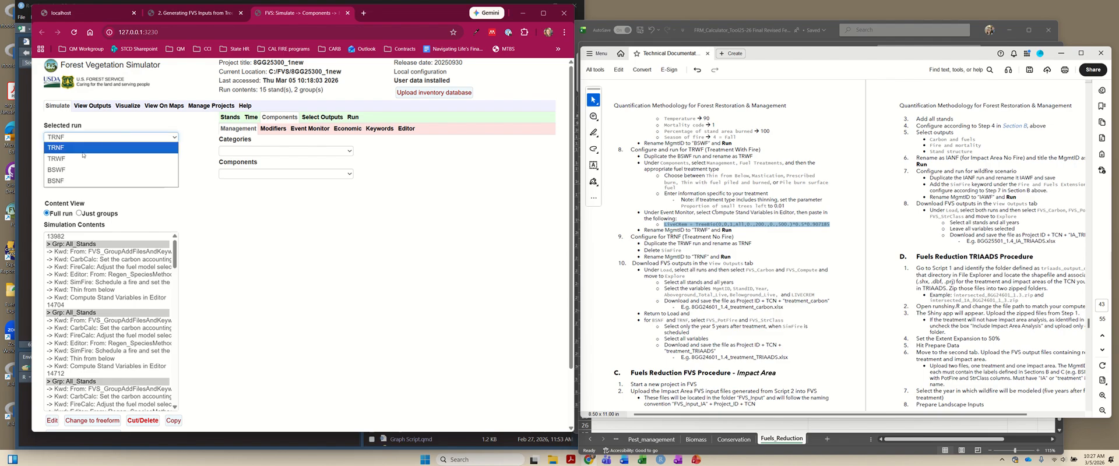
click(83, 147)
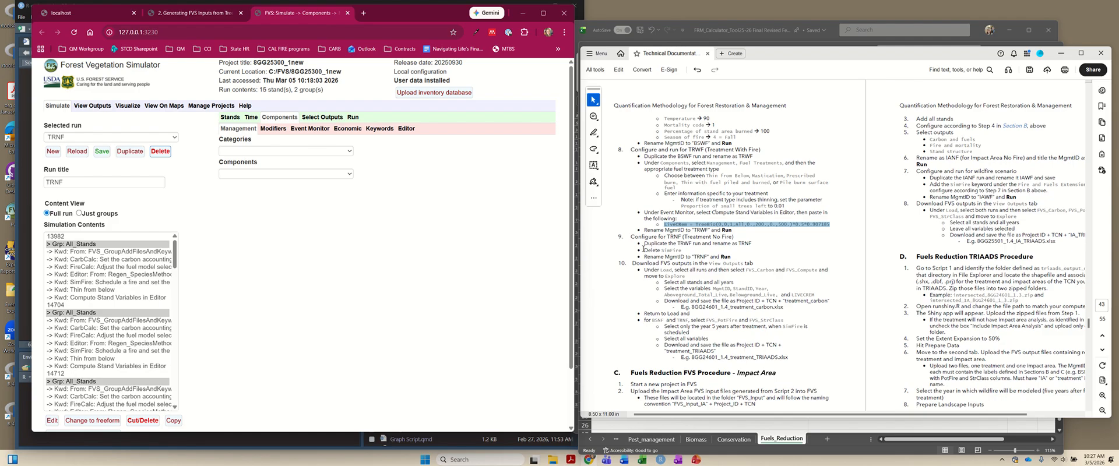
- Delete the SimFire keyword components from all stands in the TRNF run, as the documentation's TRNF instructions require
drag(644, 250, 689, 253)
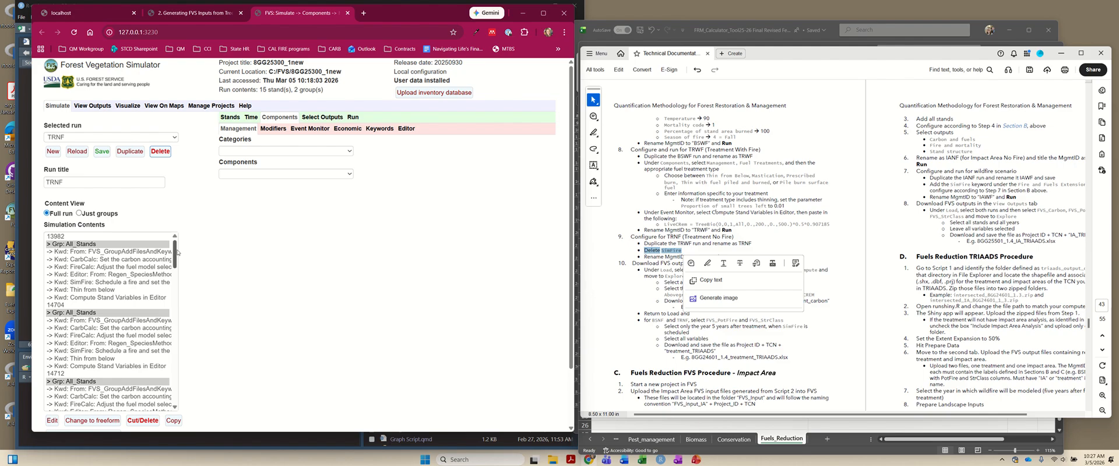
scroll(87, 245, down, 1)
click(87, 240)
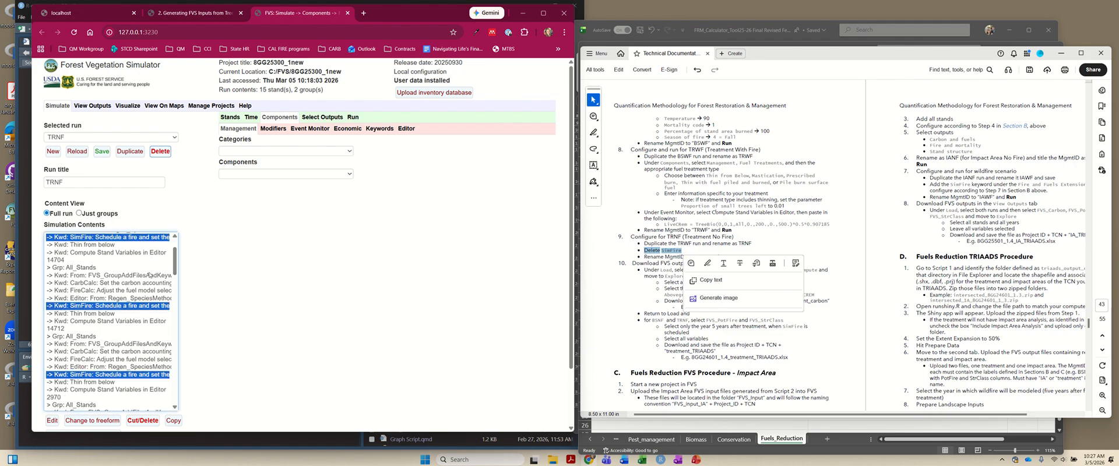
scroll(87, 251, up, 1)
scroll(195, 287, down, 1)
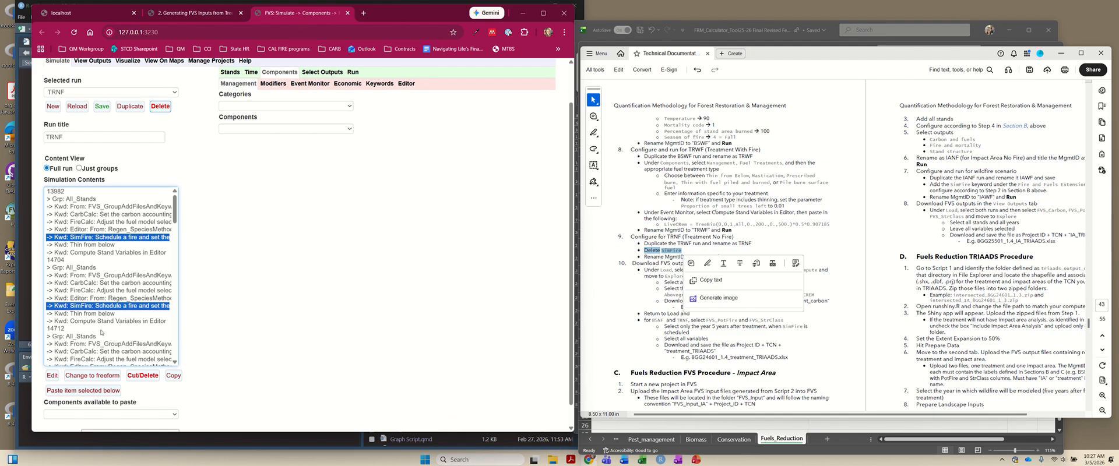
click(143, 375)
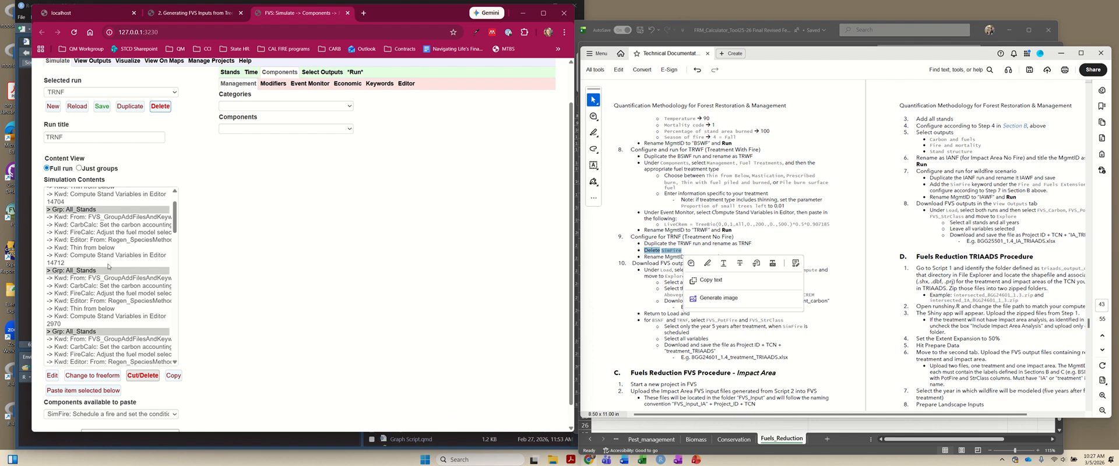
scroll(380, 284, down, 1)
scroll(380, 285, up, 3)
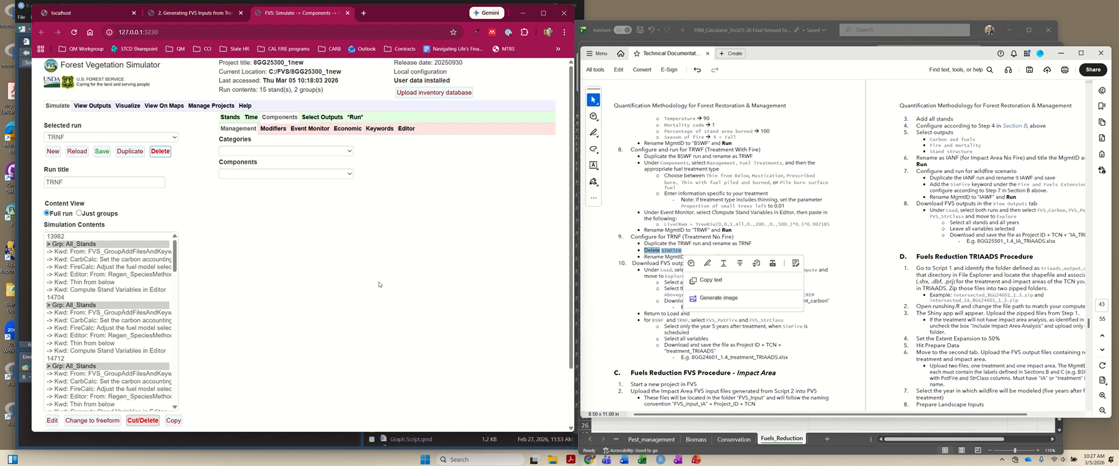
- Set the MgmtID to TRNF and the background processes to 6, and save and run the simulation in the background
click(355, 117)
double_click(241, 143)
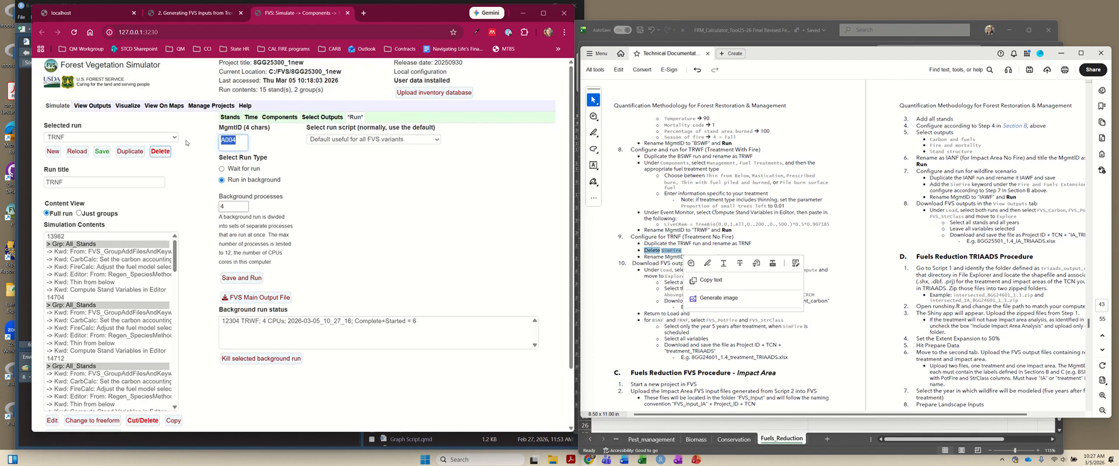
text(TRNF)
click(355, 220)
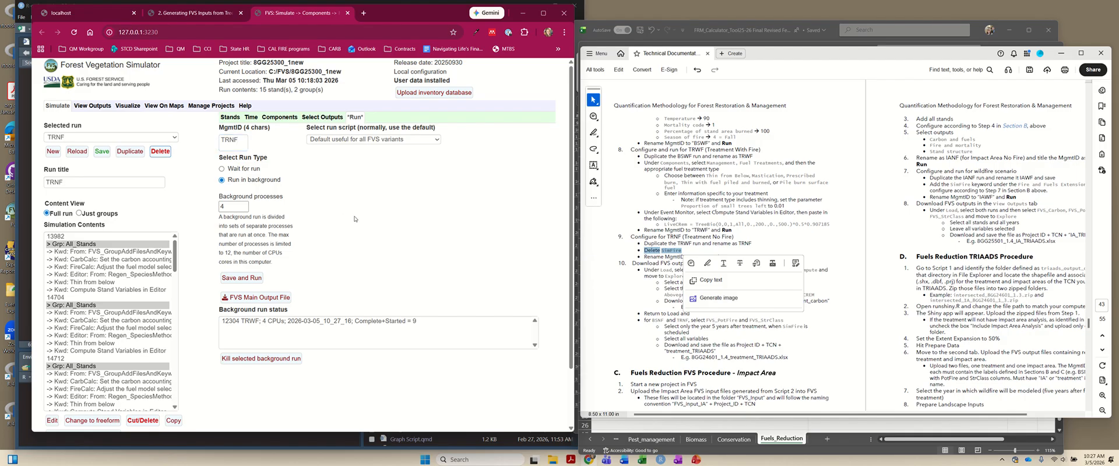
double_click(243, 205)
click(227, 279)
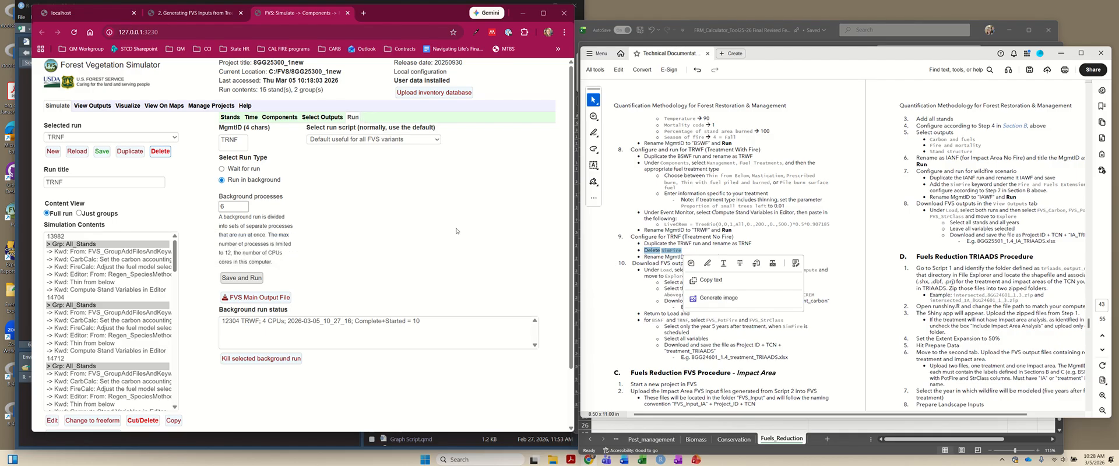
click(631, 348)
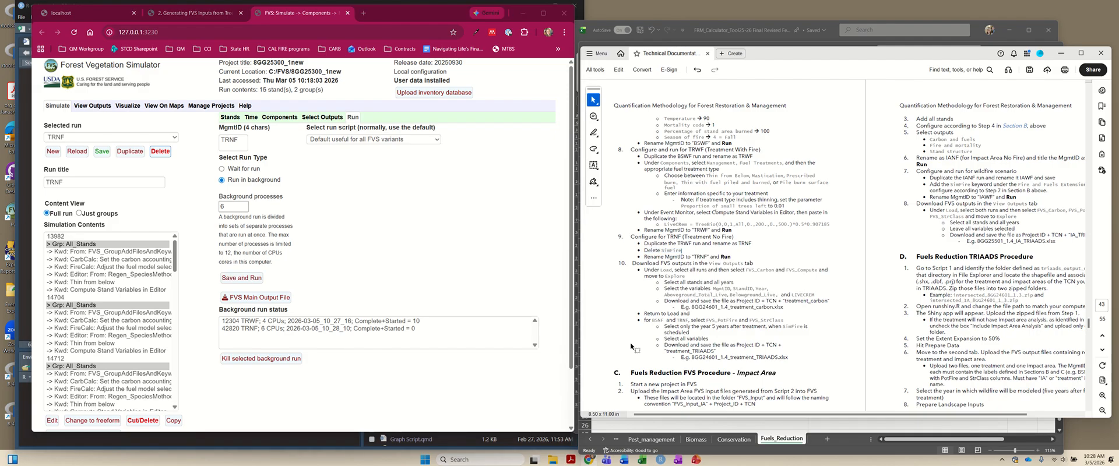